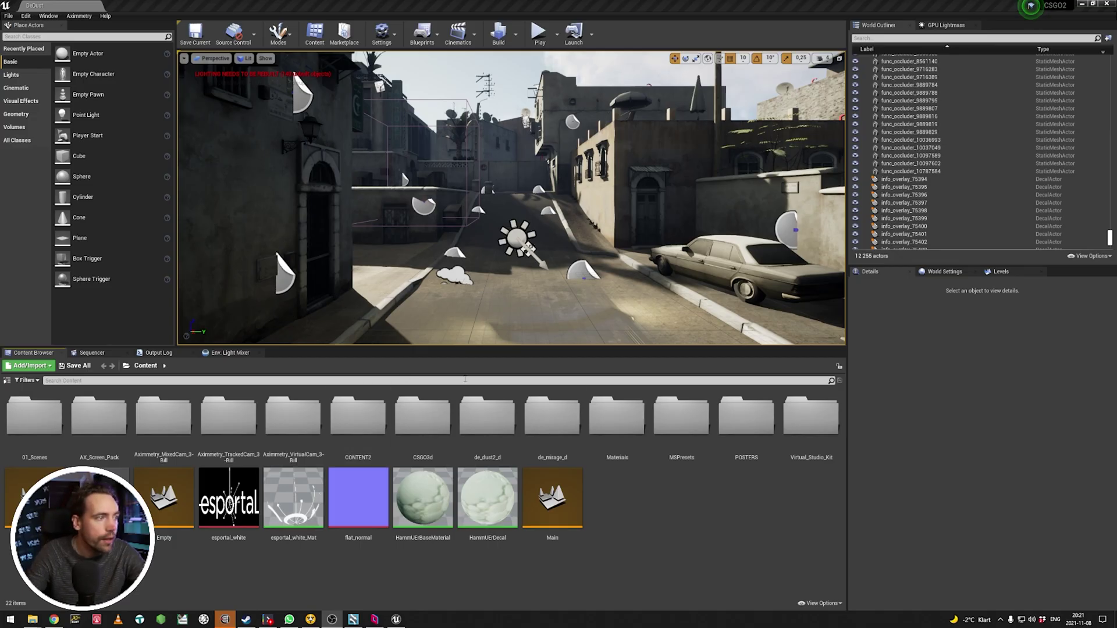
# - Copy the FloatingScreen folder from Downloads into the CSGO2 project's Content folder and return to the Unreal Editor
pyautogui.moveTo(528, 249); pyautogui.dragTo(512, 233, button='right')
pyautogui.moveTo(645, 302); pyautogui.dragTo(644, 302, button='right')
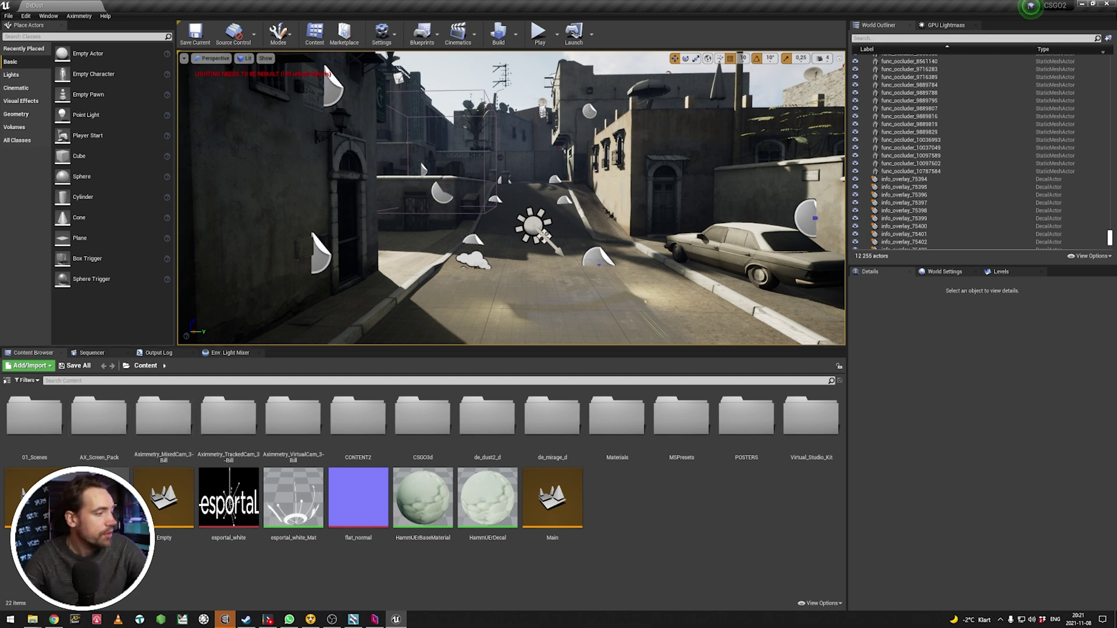
pyautogui.click(34, 621)
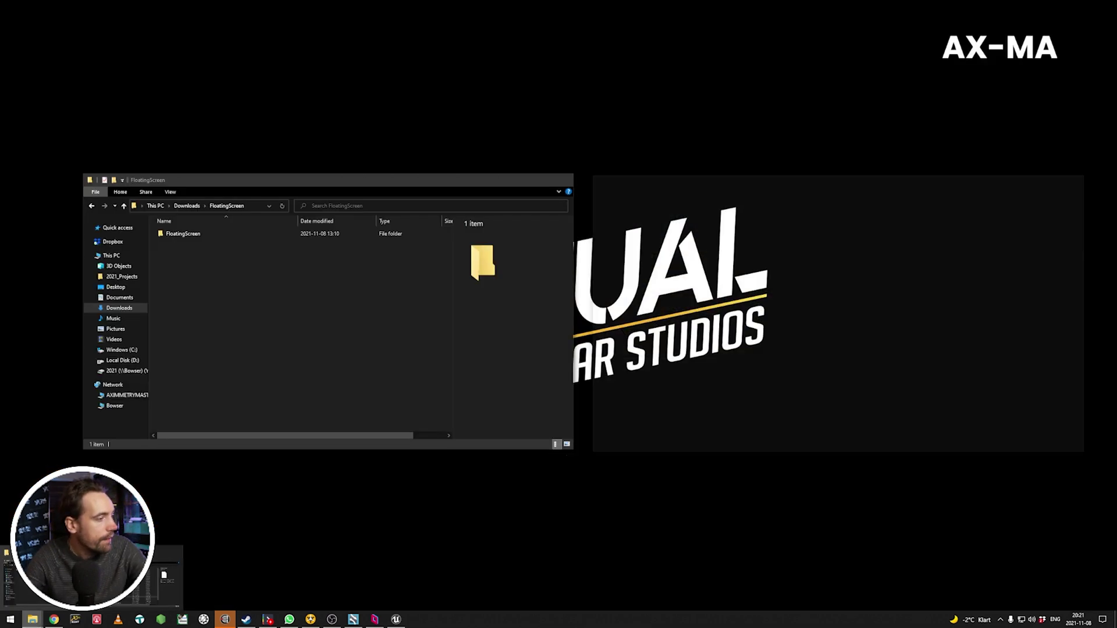
pyautogui.click(45, 579)
pyautogui.click(40, 620)
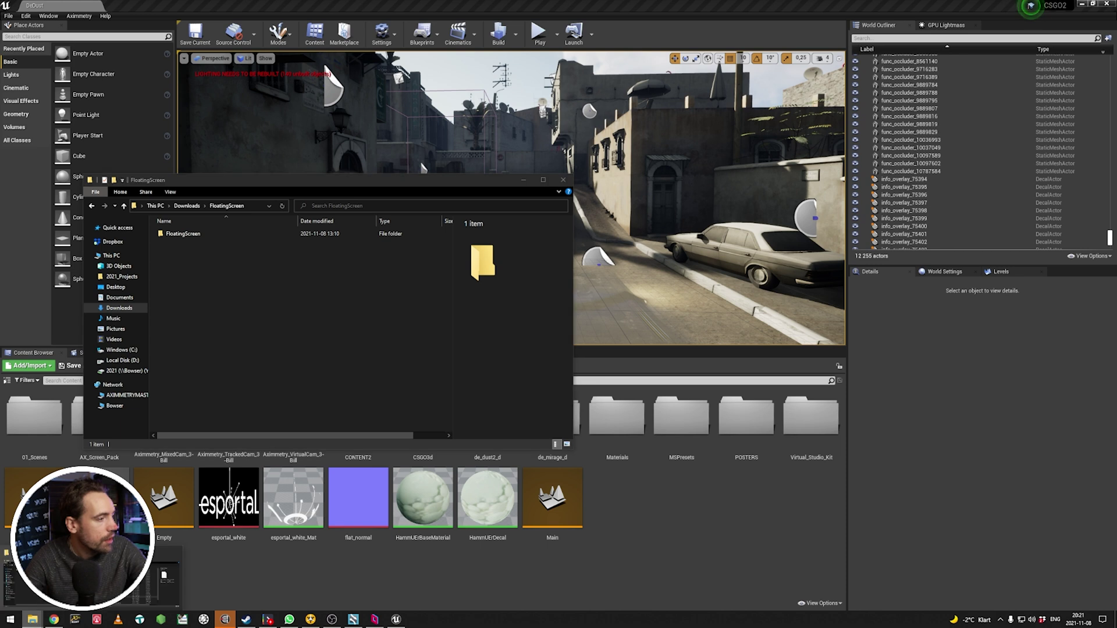
pyautogui.click(164, 573)
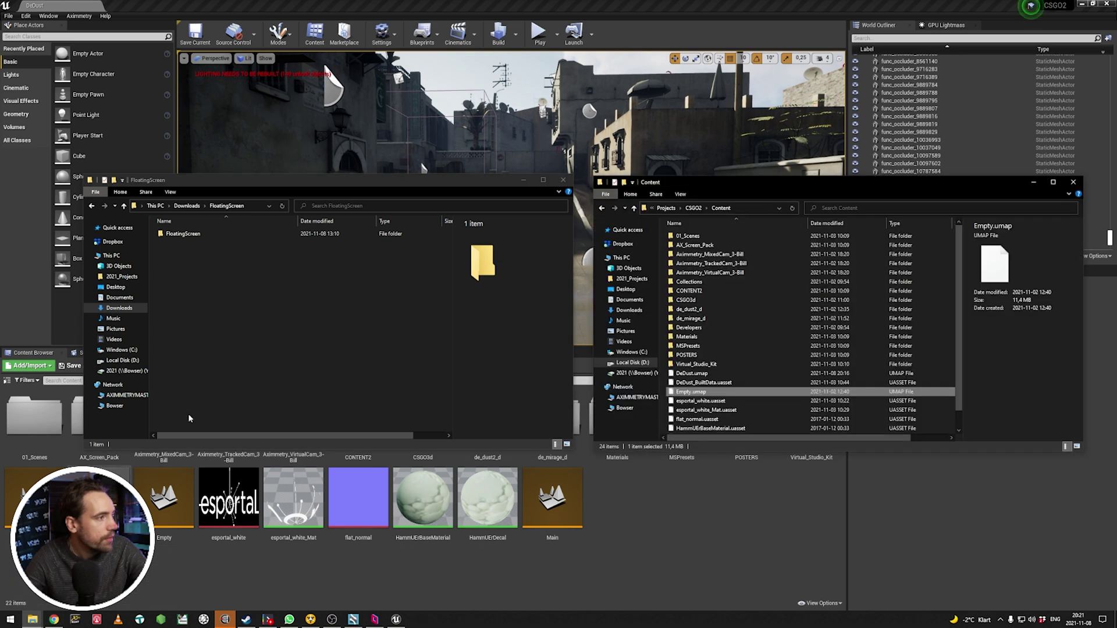
pyautogui.click(251, 288)
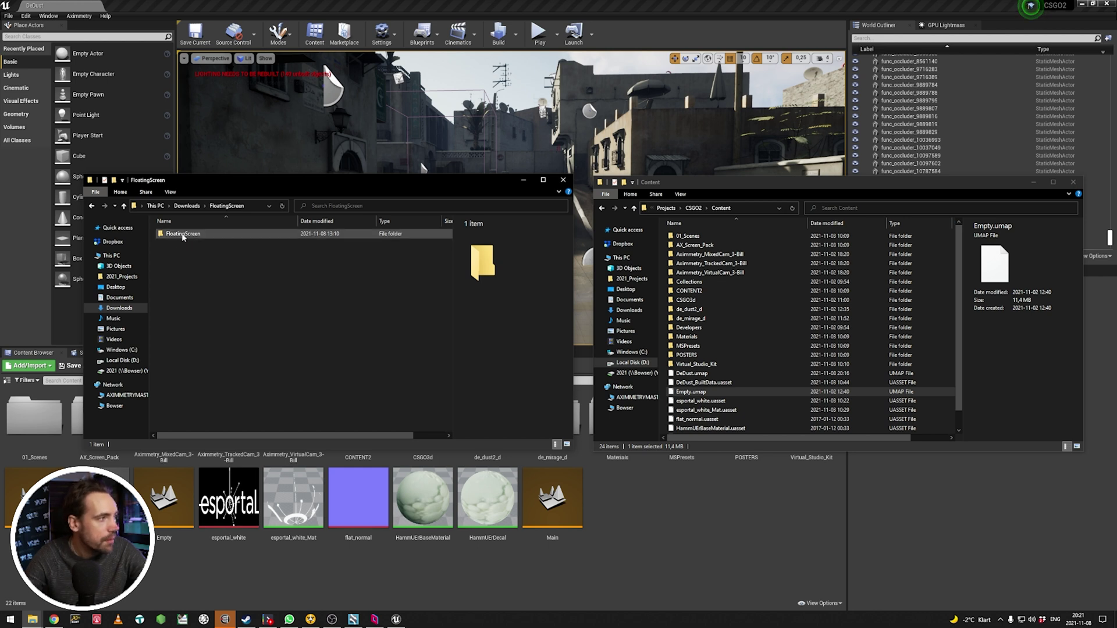
pyautogui.moveTo(183, 237); pyautogui.dragTo(781, 407)
pyautogui.click(751, 523)
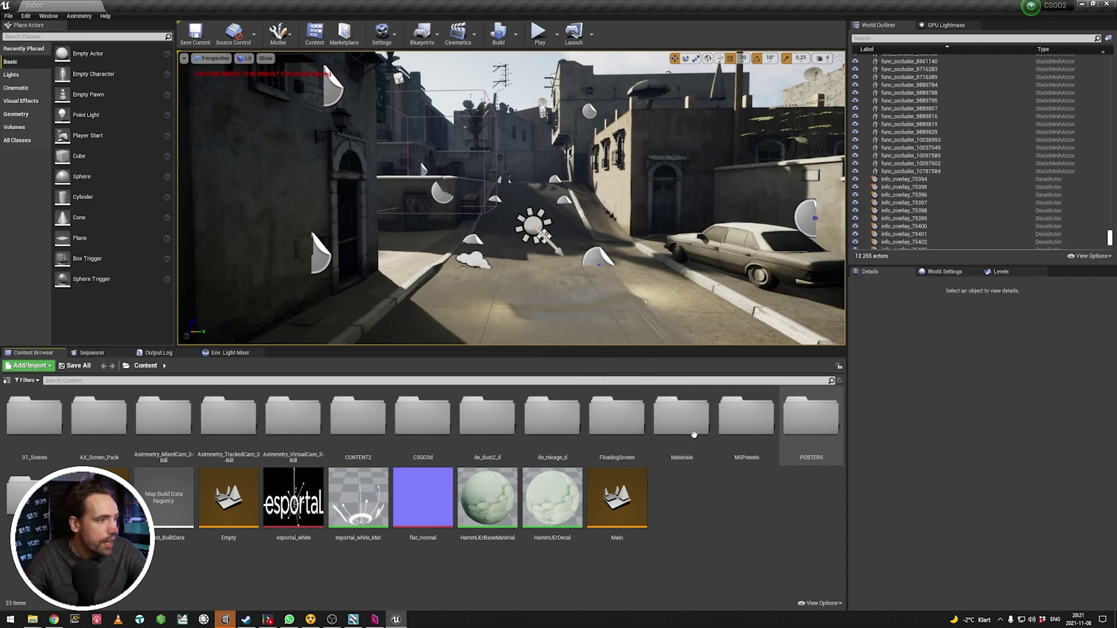
# - Open the BP_FloatinScreen blueprint from the imported FloatingScreen content folder
pyautogui.doubleClick(630, 423)
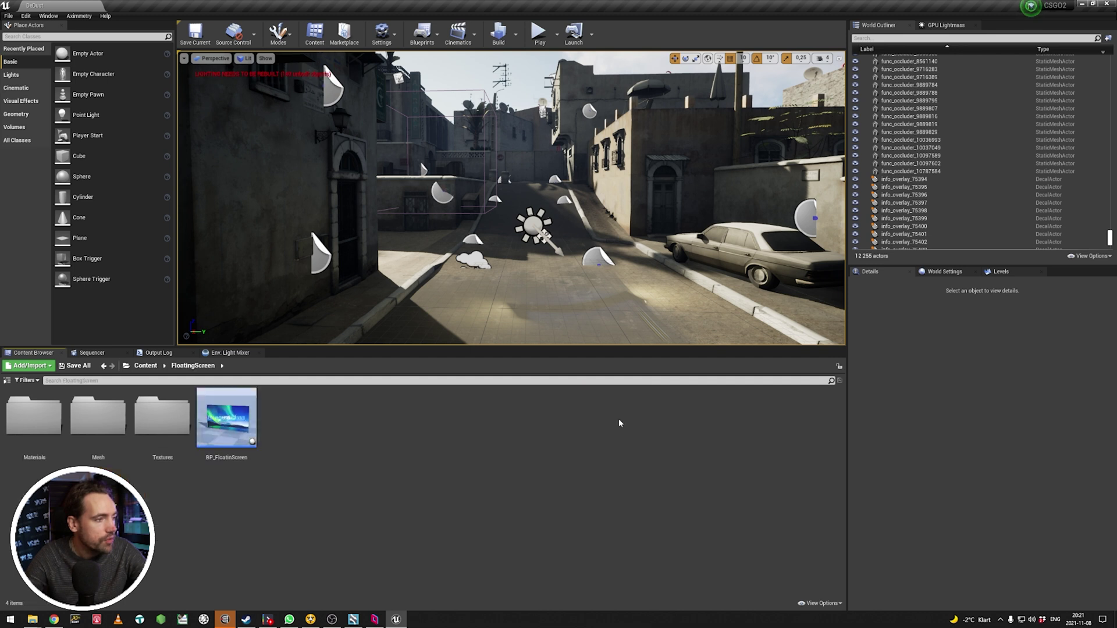
pyautogui.click(230, 416)
pyautogui.click(317, 442)
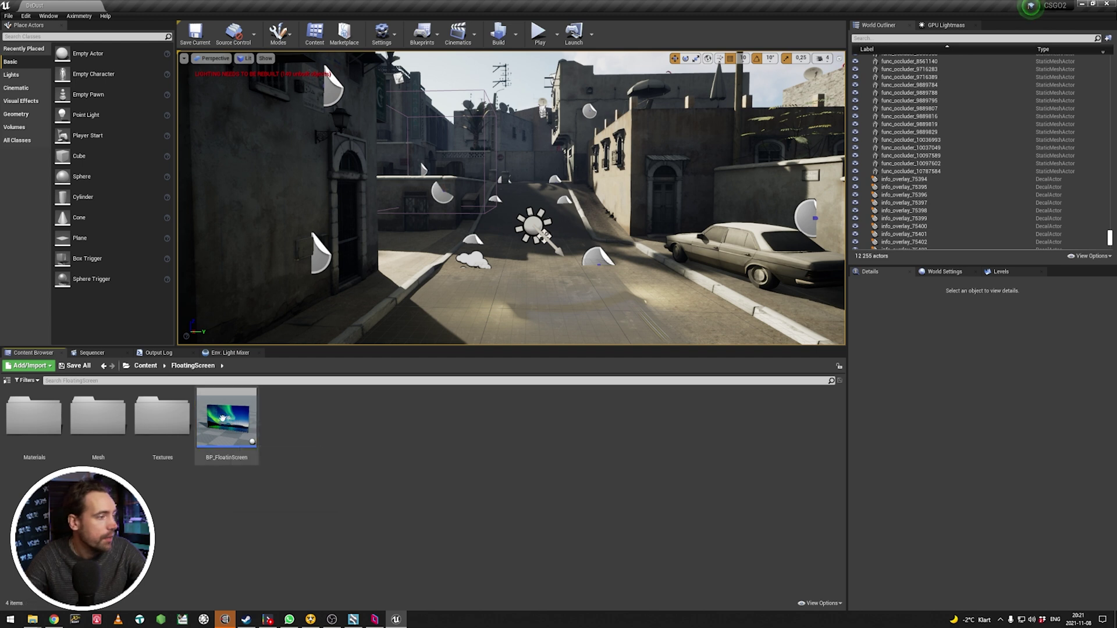
pyautogui.click(222, 418)
pyautogui.doubleClick(252, 415)
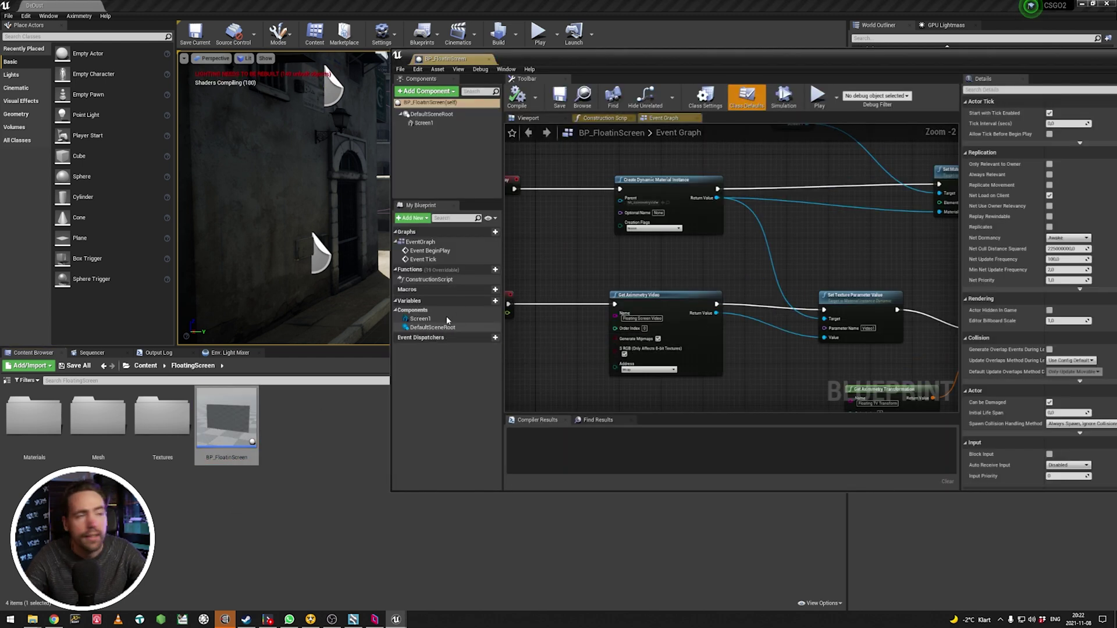
# - Inspect the floating screen model from several angles in the blueprint's viewport
pyautogui.click(527, 118)
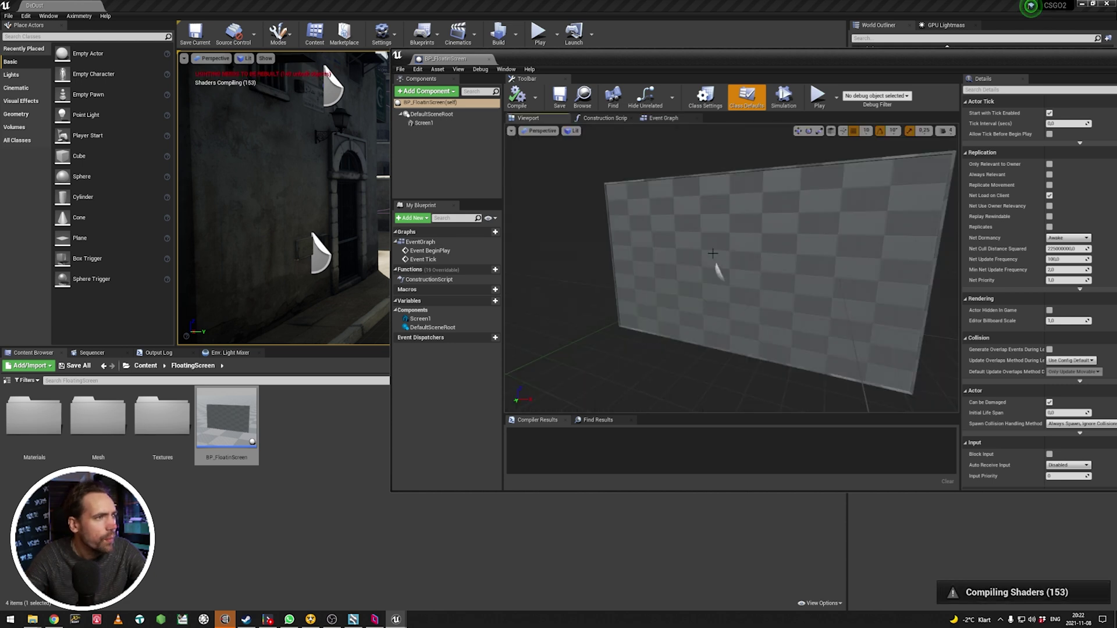
pyautogui.moveTo(732, 268); pyautogui.dragTo(873, 268, button='right')
pyautogui.moveTo(696, 283); pyautogui.dragTo(742, 268)
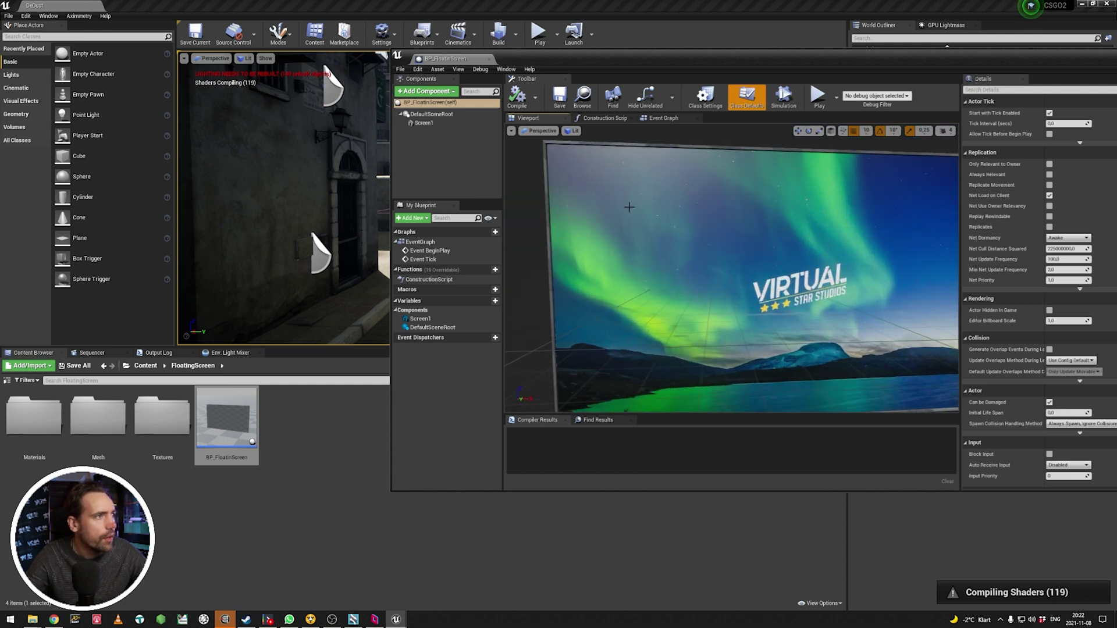
pyautogui.moveTo(751, 61); pyautogui.dragTo(593, 85)
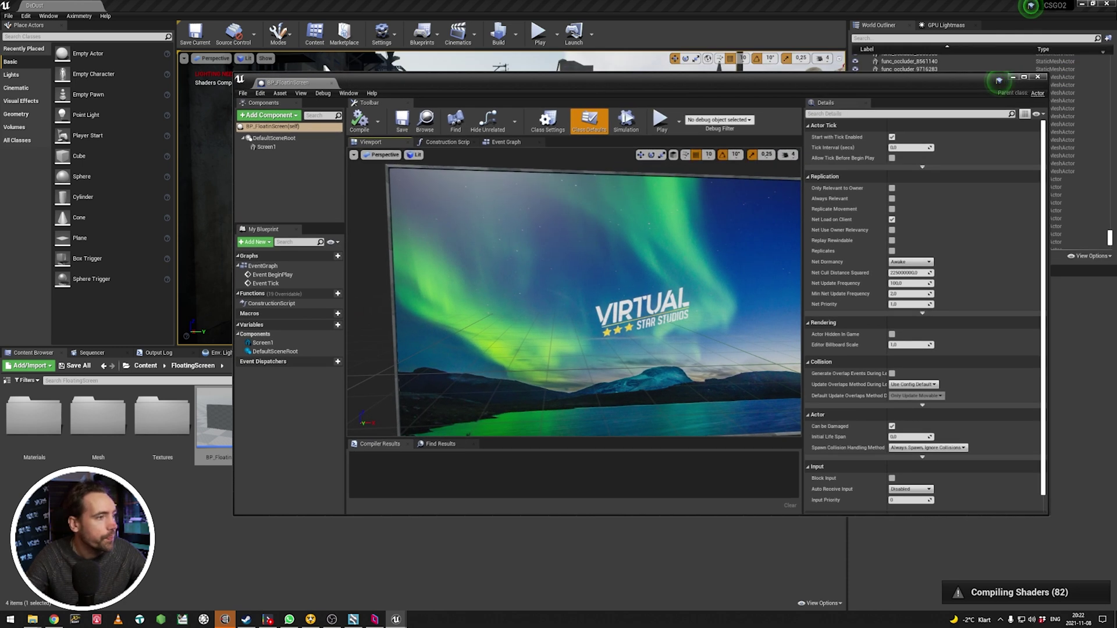
pyautogui.moveTo(574, 291); pyautogui.dragTo(611, 285, button='right')
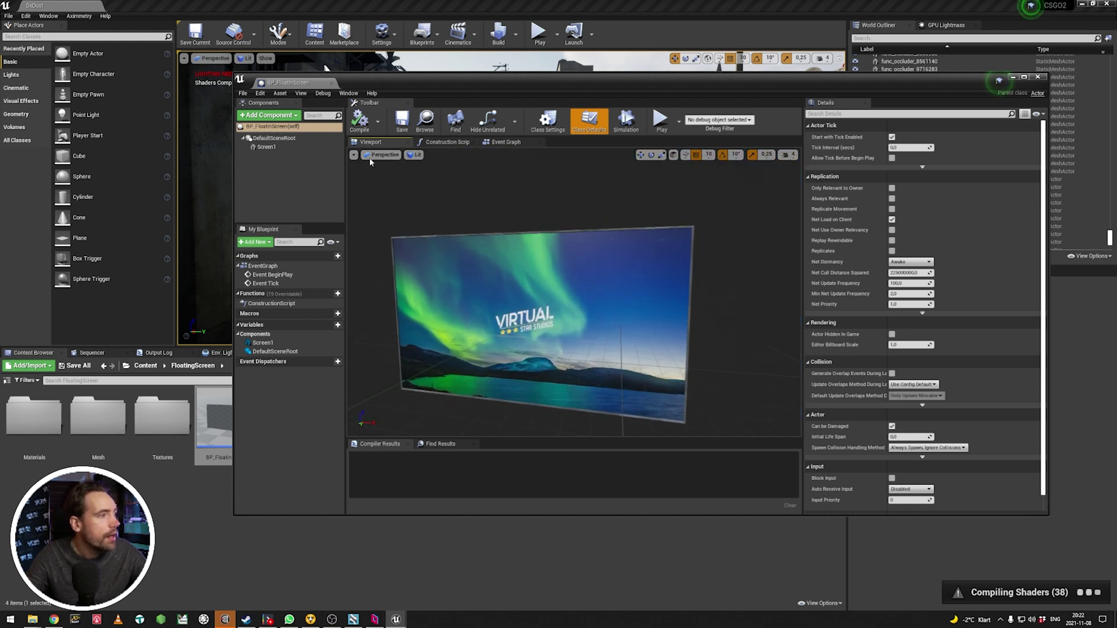
# - Examine the Event Graph nodes that supply the Aximmetry video texture and the actor transform of the floating screen
pyautogui.click(497, 143)
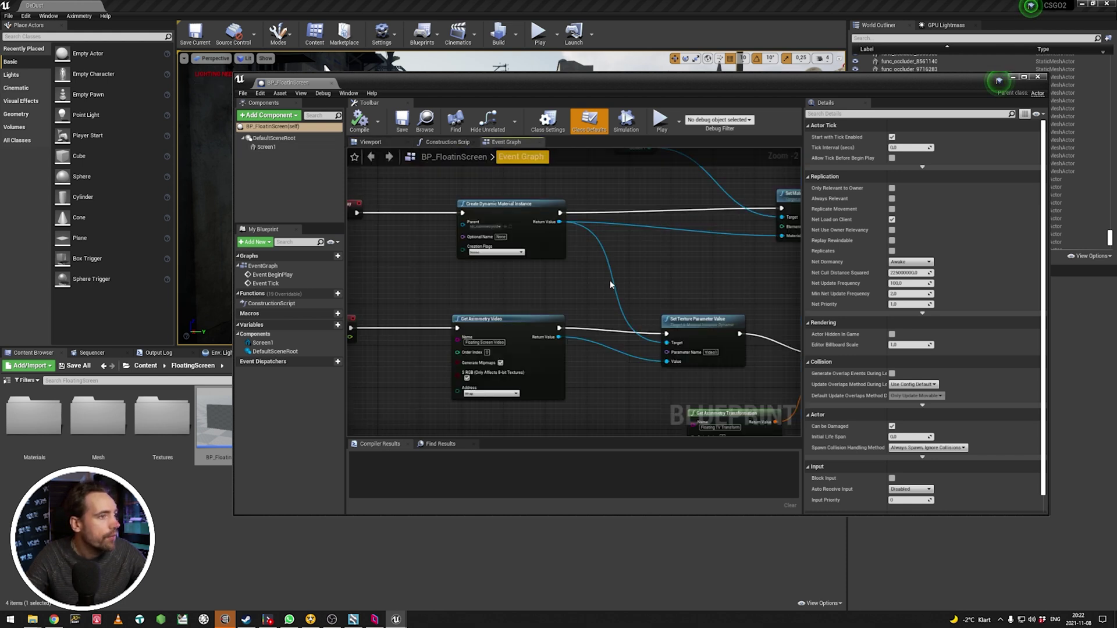
pyautogui.scroll(-2, 595, 276)
pyautogui.moveTo(563, 285); pyautogui.dragTo(510, 262, button='right')
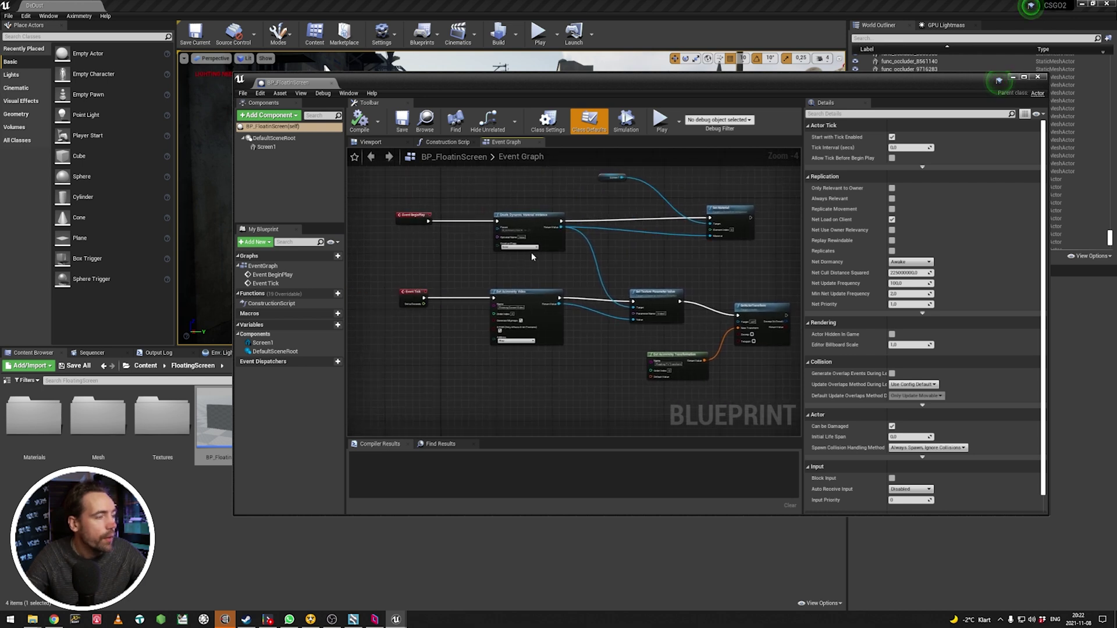
pyautogui.scroll(4, 539, 259)
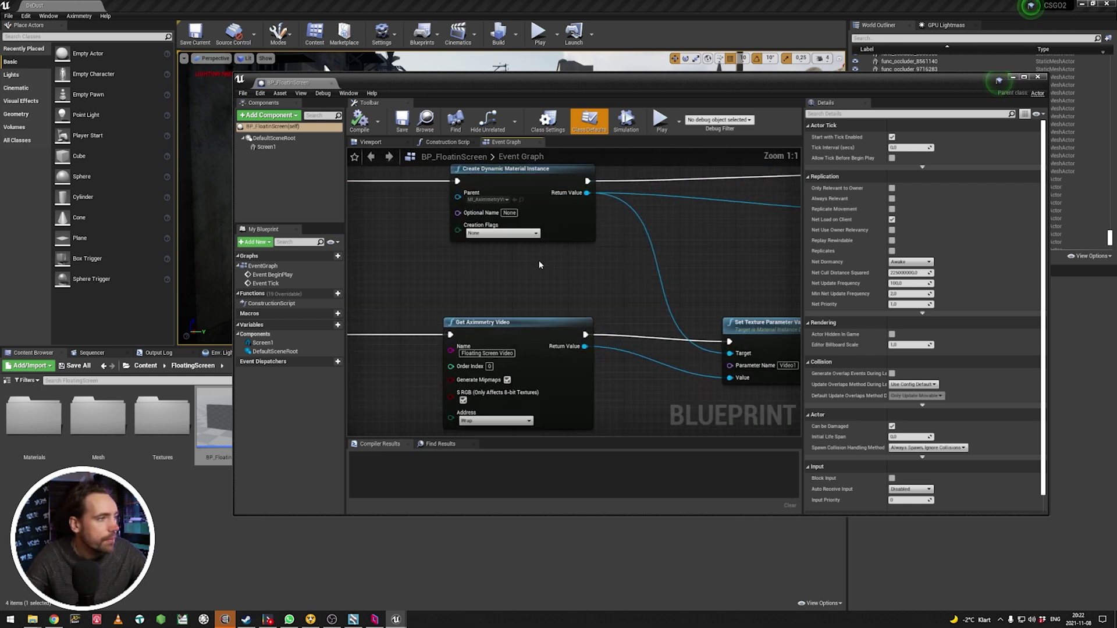
pyautogui.moveTo(542, 274); pyautogui.dragTo(517, 235, button='right')
pyautogui.moveTo(582, 266); pyautogui.dragTo(388, 250, button='right')
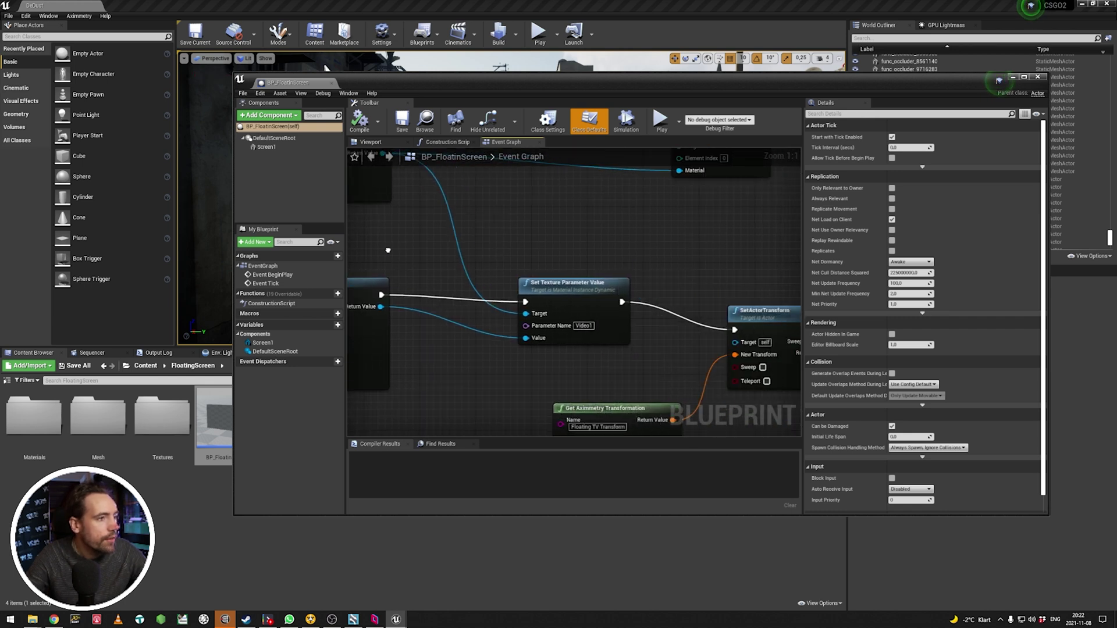
pyautogui.moveTo(607, 238); pyautogui.dragTo(599, 172, button='right')
pyautogui.moveTo(668, 286); pyautogui.dragTo(496, 365)
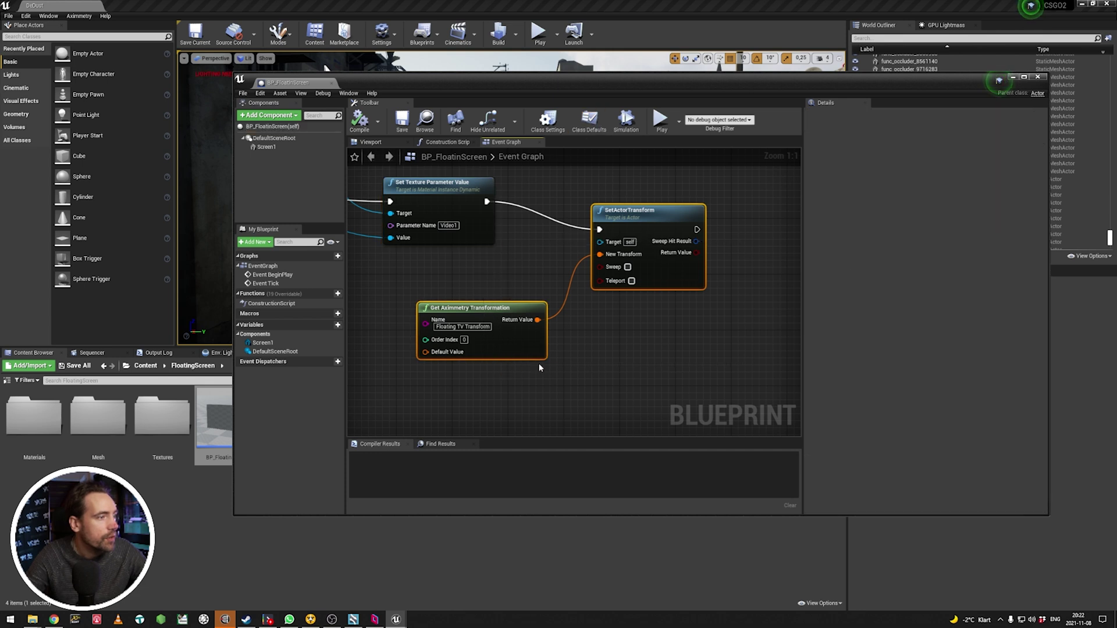
pyautogui.moveTo(561, 362); pyautogui.dragTo(798, 346, button='right')
pyautogui.moveTo(547, 291); pyautogui.dragTo(553, 353, button='right')
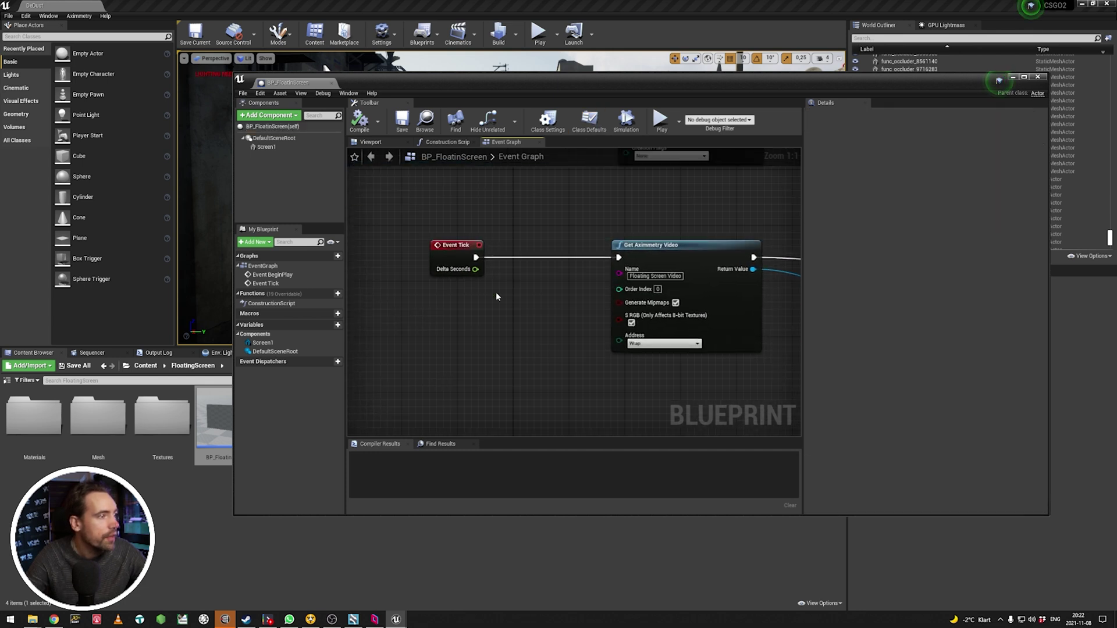
pyautogui.moveTo(678, 349); pyautogui.dragTo(446, 259, button='right')
pyautogui.moveTo(690, 307); pyautogui.dragTo(451, 329, button='right')
pyautogui.click(646, 329)
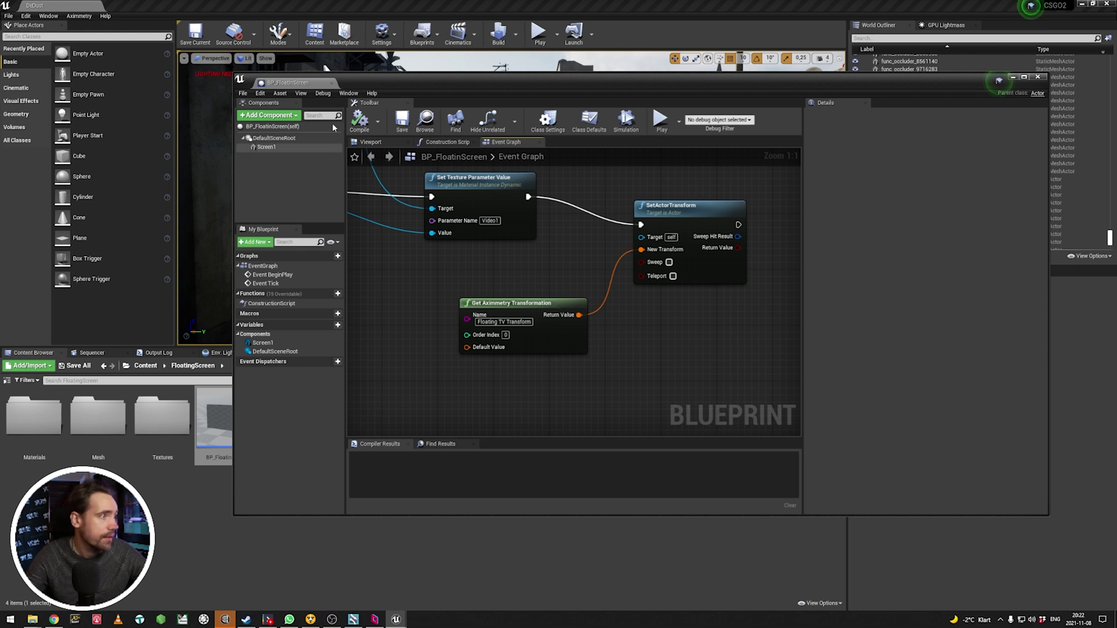
# - In Screen1's MI_AximmetryVideo material instance, try a brighter Emission value, turn off the Emission override and save the material
pyautogui.click(278, 147)
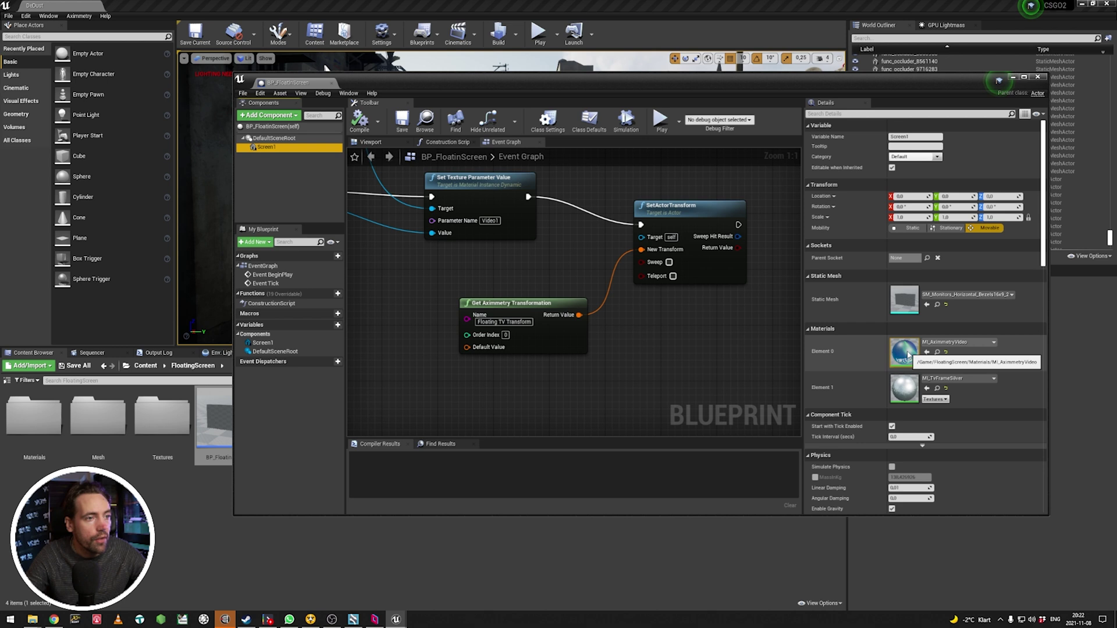
pyautogui.doubleClick(906, 354)
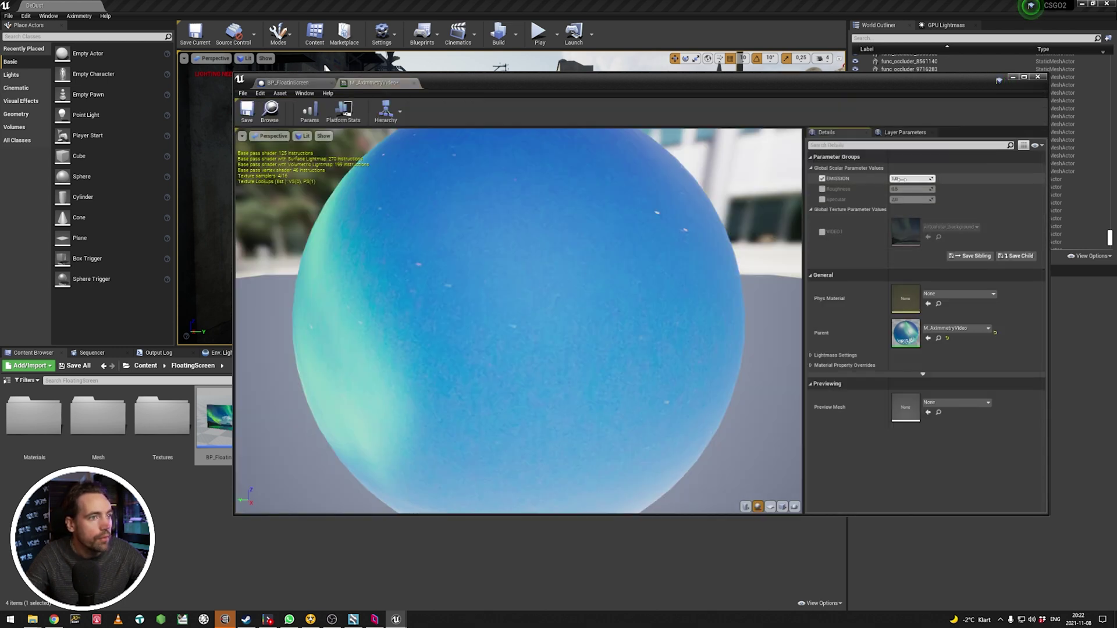
pyautogui.moveTo(903, 179); pyautogui.dragTo(856, 181)
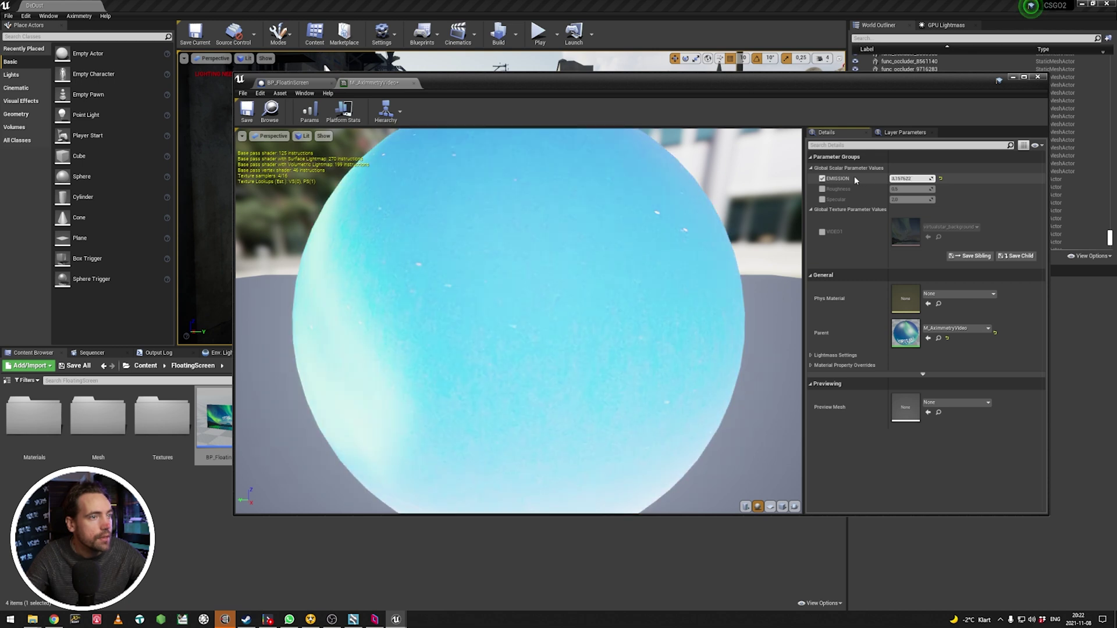
pyautogui.click(822, 178)
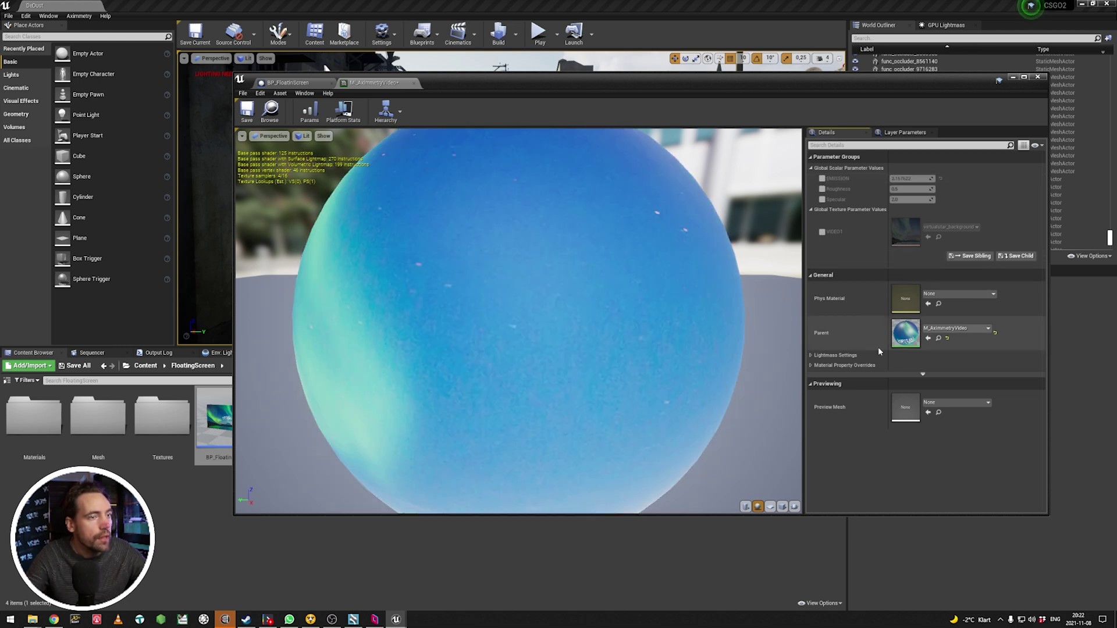
pyautogui.click(386, 109)
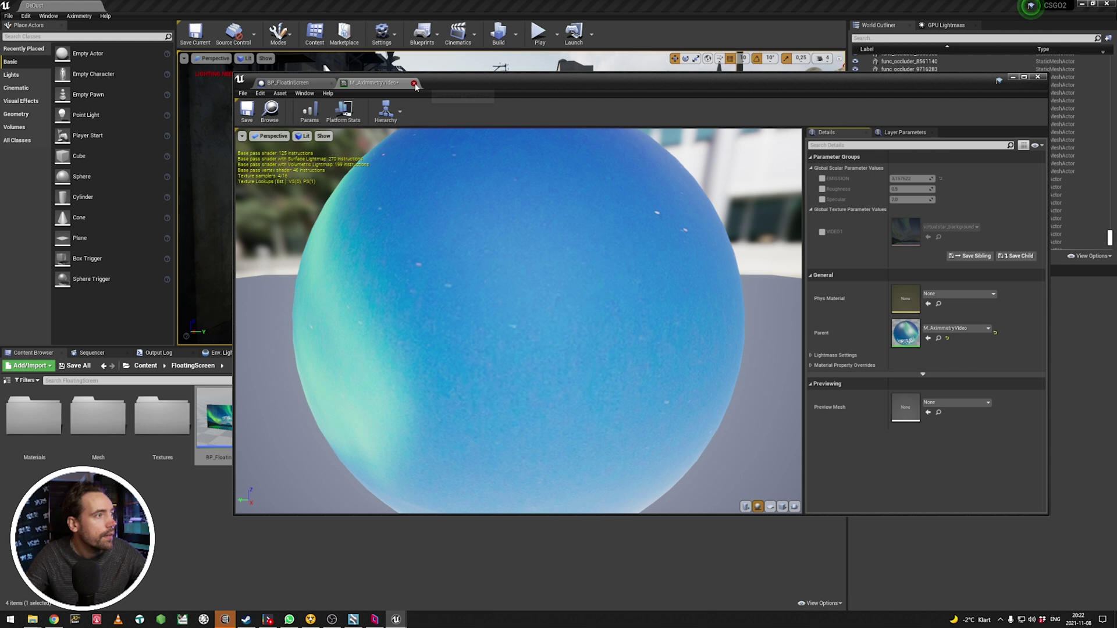
pyautogui.hotkey('ctrl', 's')
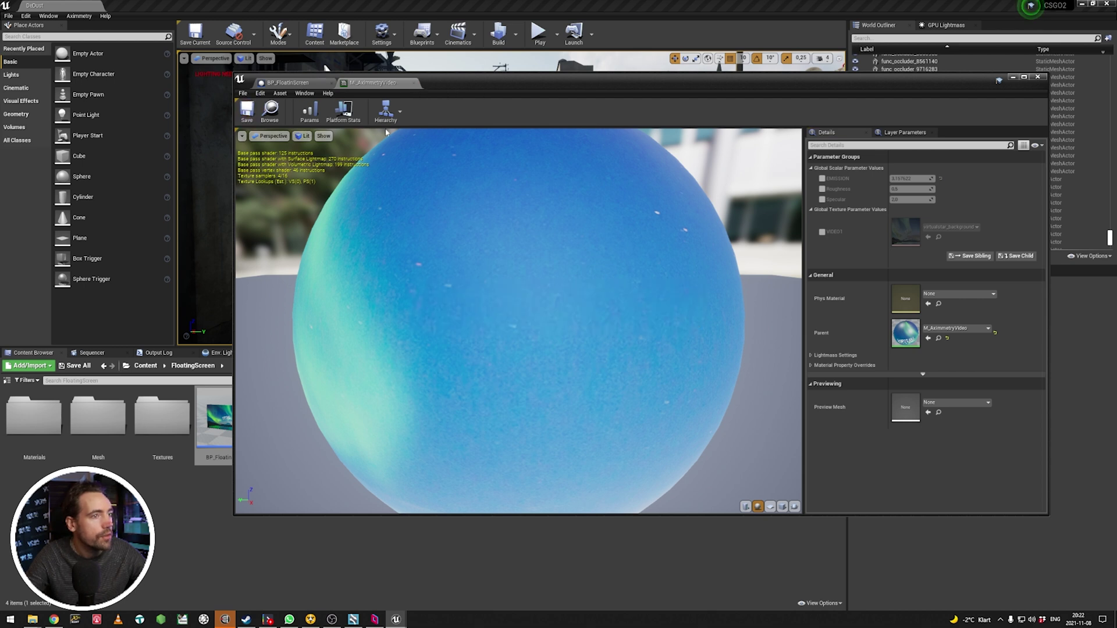
# - Review how Get Aximmetry Transformation feeds SetActorTransform in the BP_FloatinScreen graph, and close the blueprint editor
pyautogui.click(288, 83)
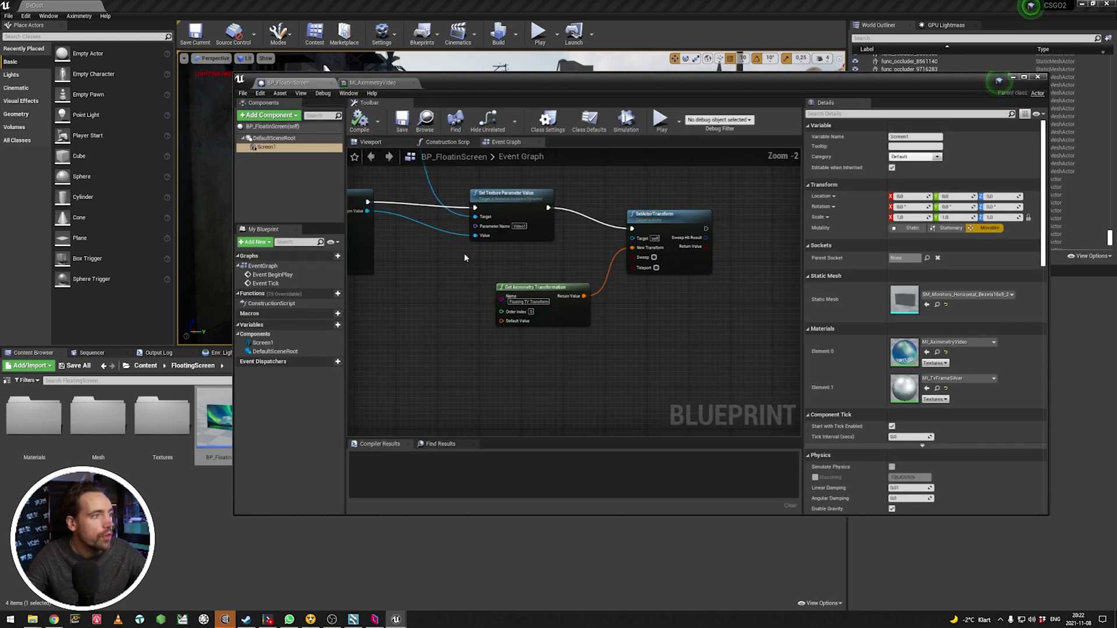
pyautogui.moveTo(465, 258); pyautogui.dragTo(599, 335, button='right')
pyautogui.scroll(-2, 589, 254)
pyautogui.moveTo(444, 244); pyautogui.dragTo(512, 280, button='right')
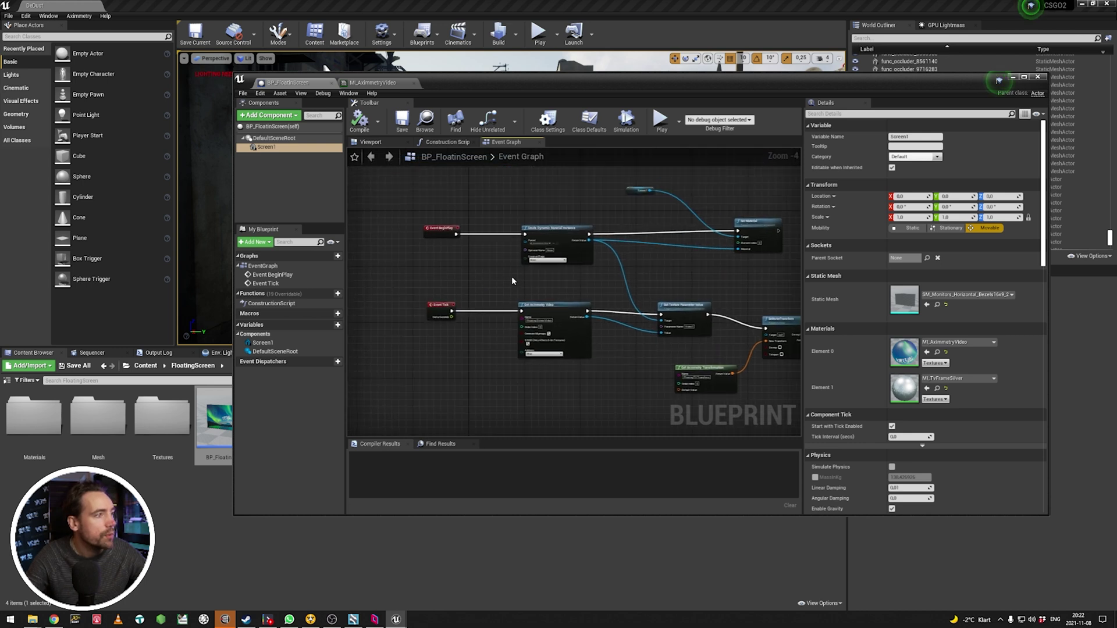
pyautogui.moveTo(768, 289); pyautogui.dragTo(712, 278, button='right')
pyautogui.scroll(4, 708, 279)
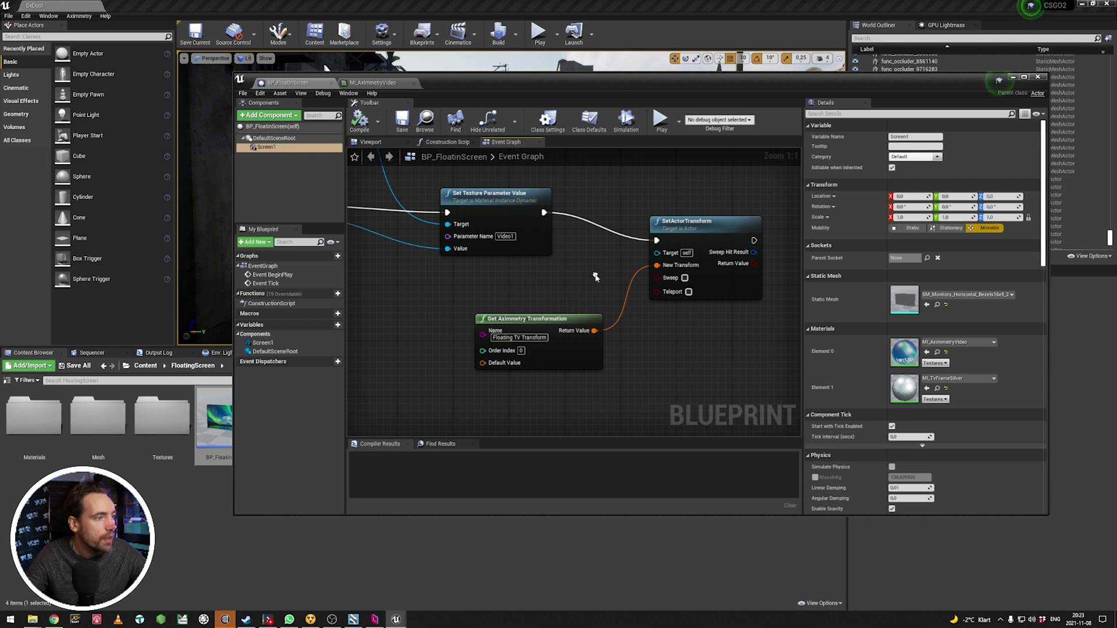
pyautogui.moveTo(596, 277); pyautogui.dragTo(618, 305, button='right')
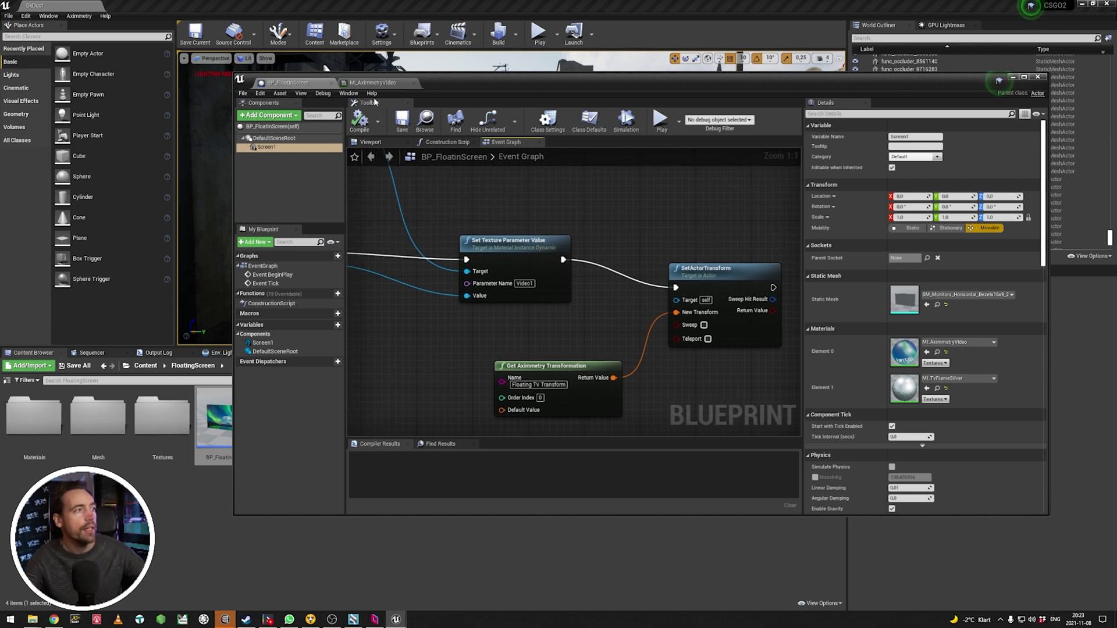
pyautogui.click(1037, 78)
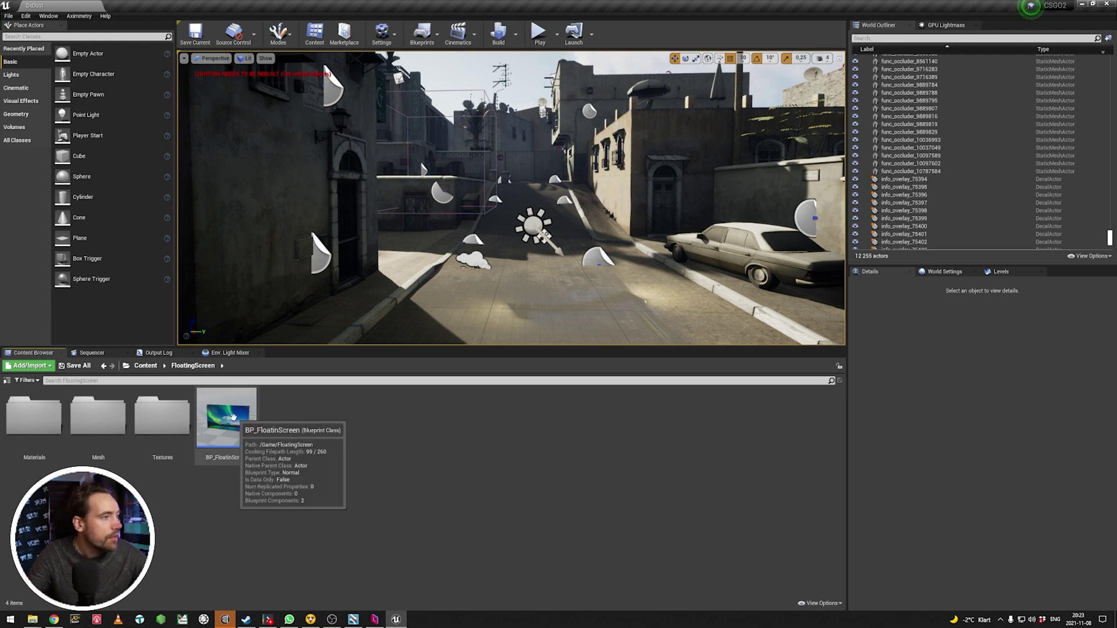
# - Place BP_FloatinScreen in the level in the middle of the street and raise it above the road surface
pyautogui.moveTo(227, 416); pyautogui.dragTo(643, 254)
pyautogui.press('w')
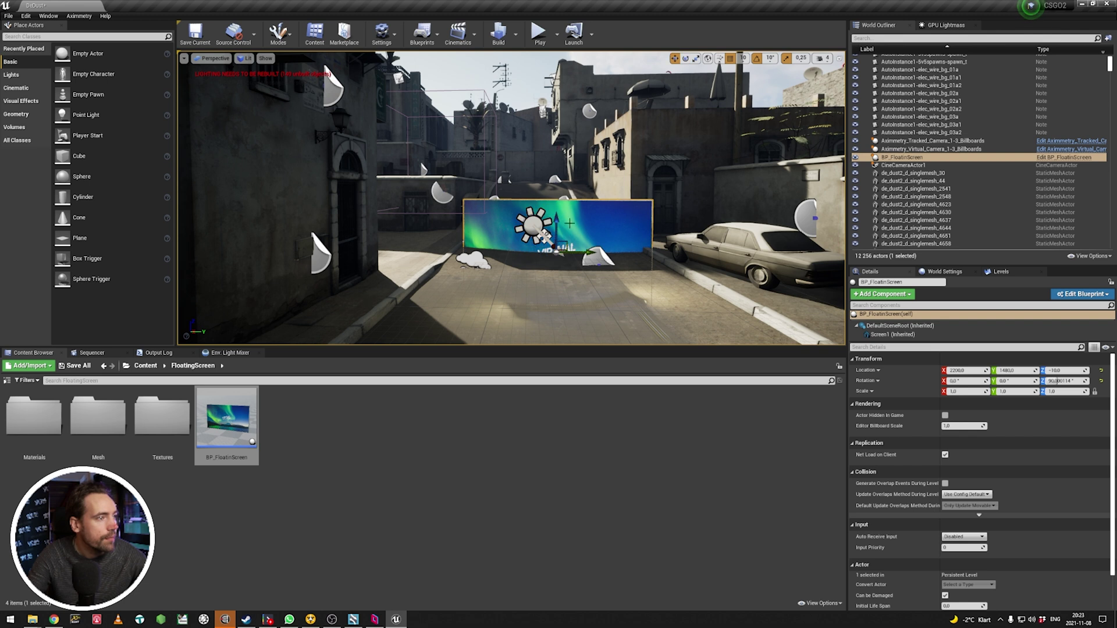
pyautogui.moveTo(558, 225); pyautogui.dragTo(572, 138)
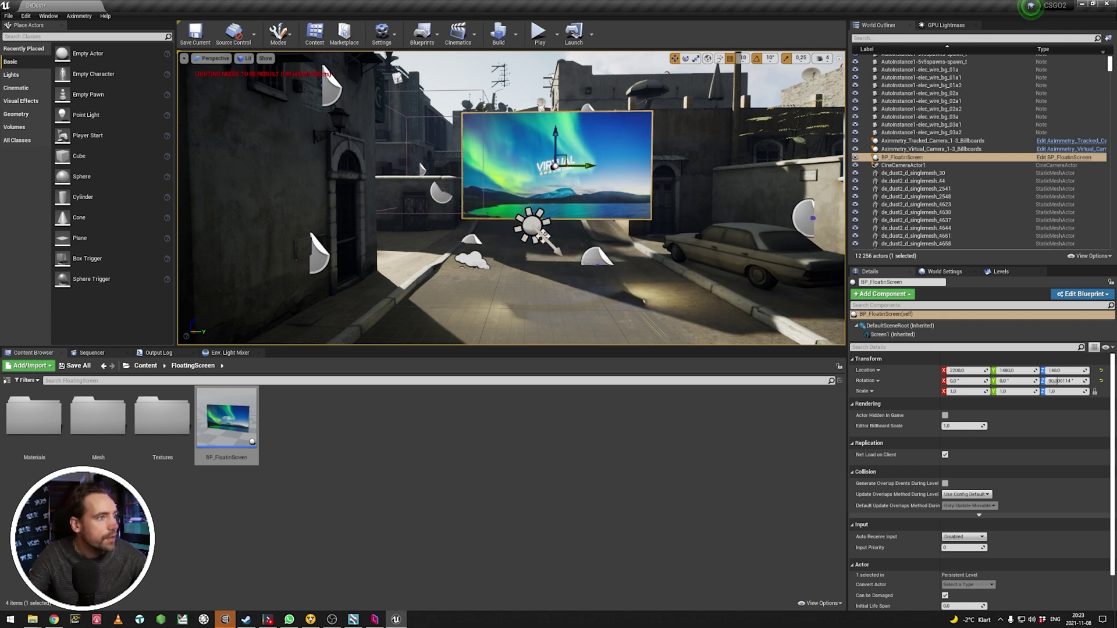
# - Cook the project's content for Windows
pyautogui.moveTo(447, 131); pyautogui.dragTo(455, 90, button='right')
pyautogui.click(9, 16)
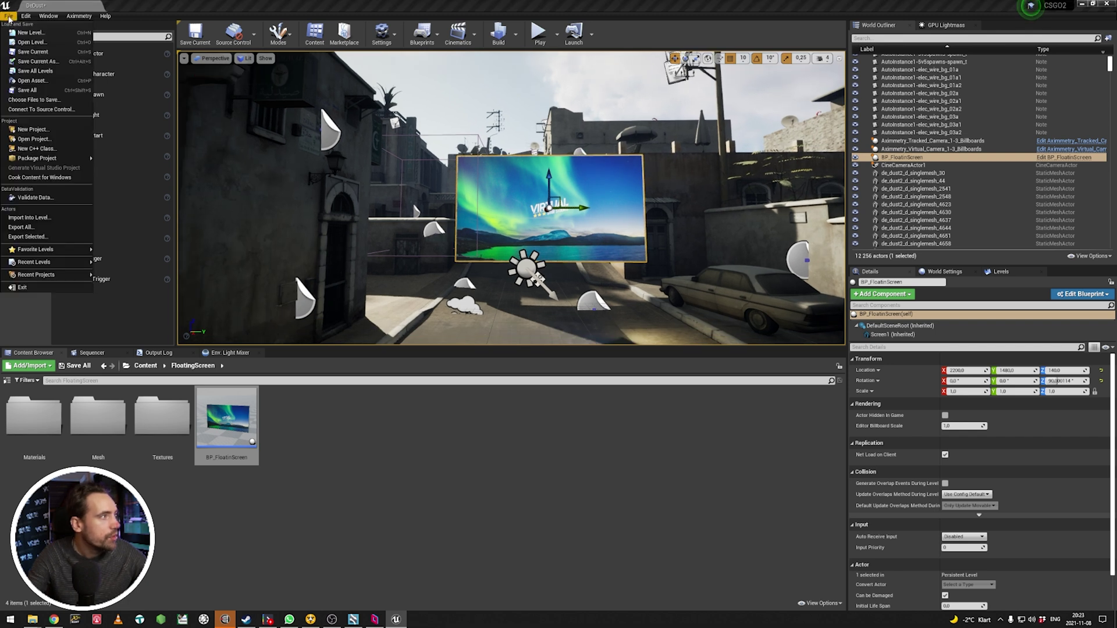
pyautogui.click(64, 178)
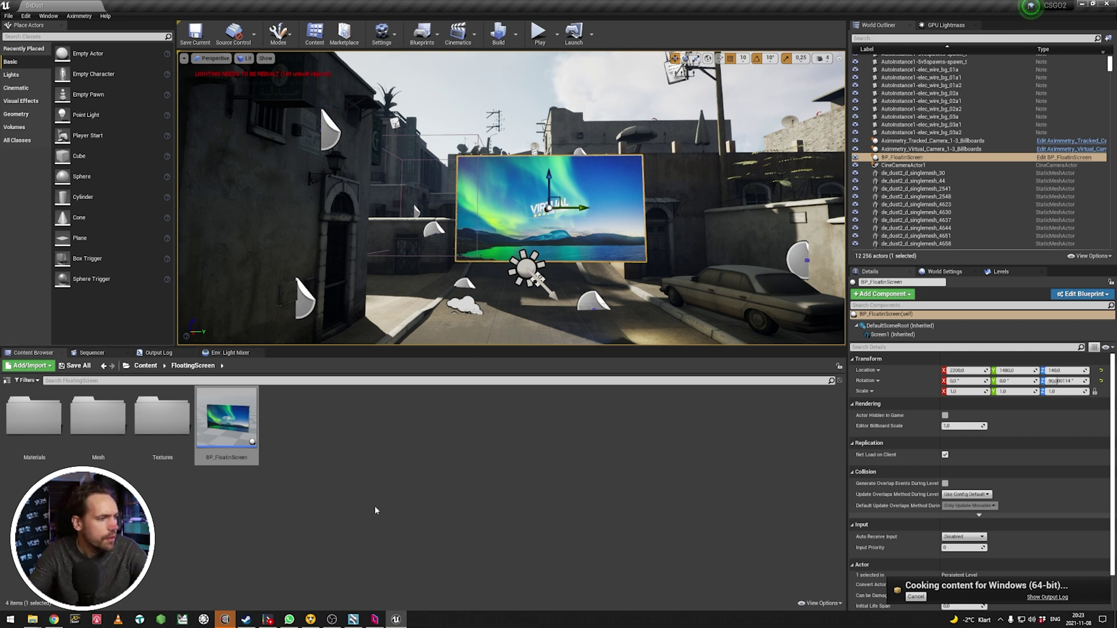
# - Check the cook's output log and review the advanced Packaging project settings down to the list of maps included in a packaged build, closing the settings
pyautogui.click(1047, 598)
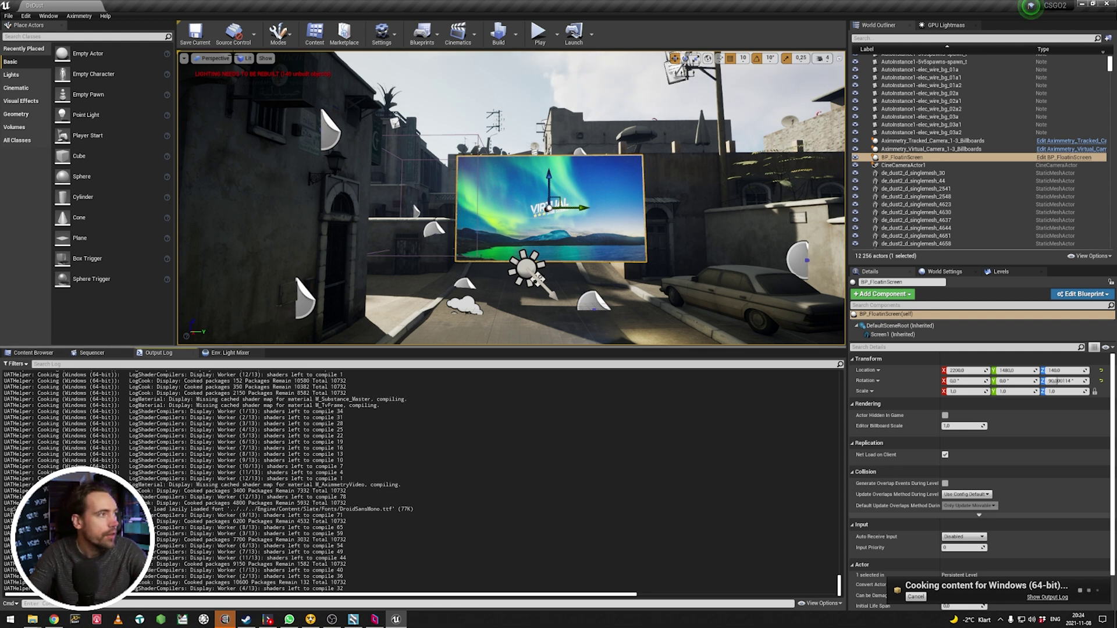
pyautogui.click(381, 32)
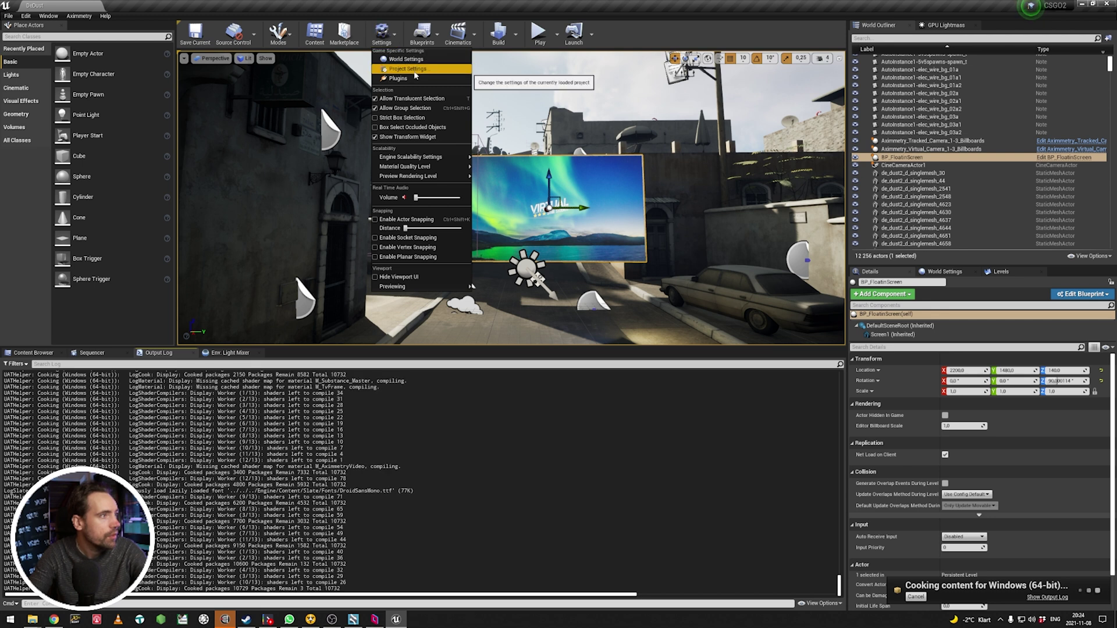
pyautogui.click(409, 69)
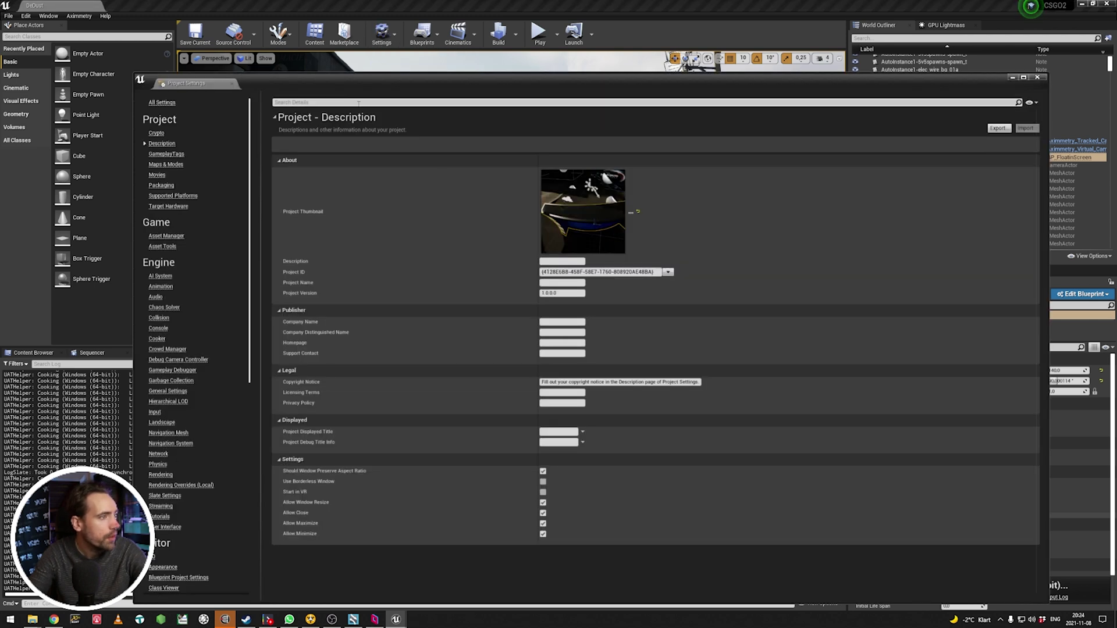
pyautogui.click(161, 185)
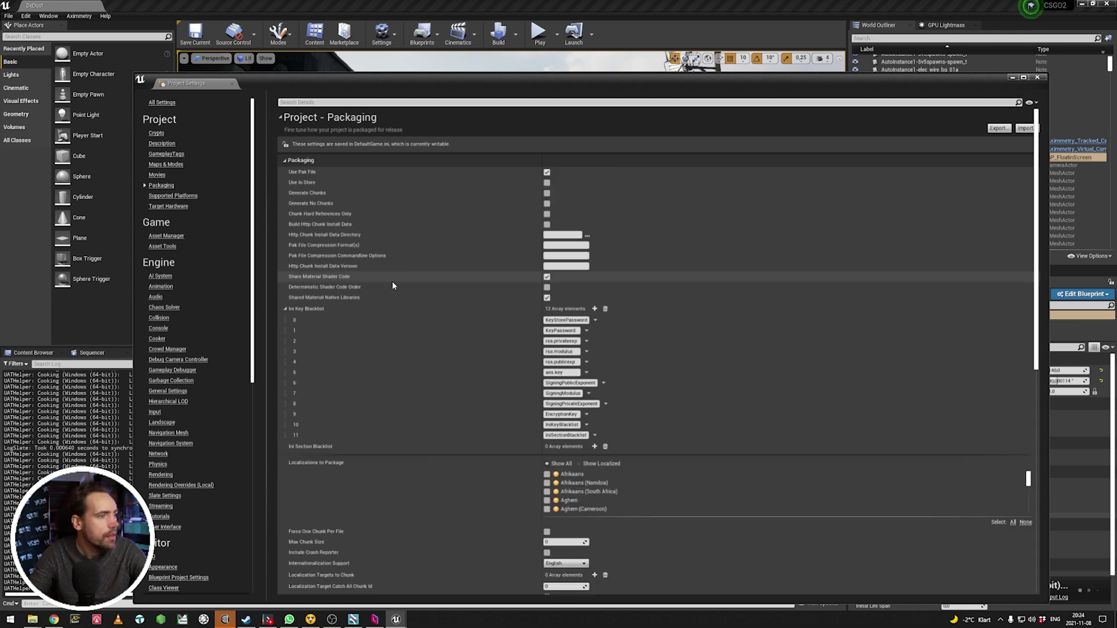
pyautogui.scroll(-5, 403, 252)
pyautogui.scroll(-6, 432, 363)
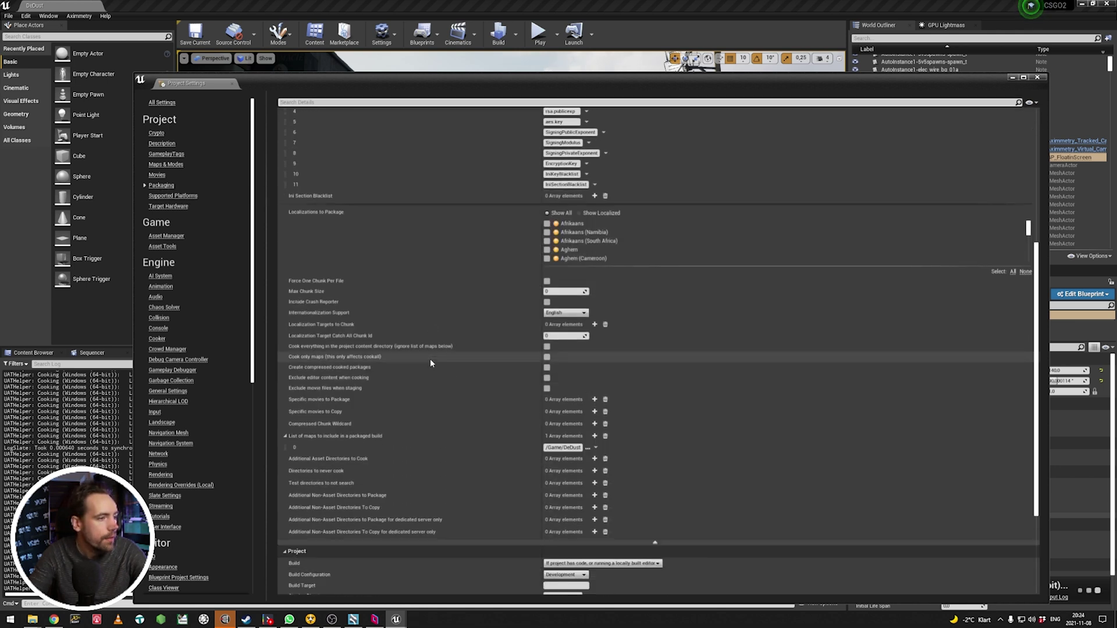
pyautogui.click(652, 500)
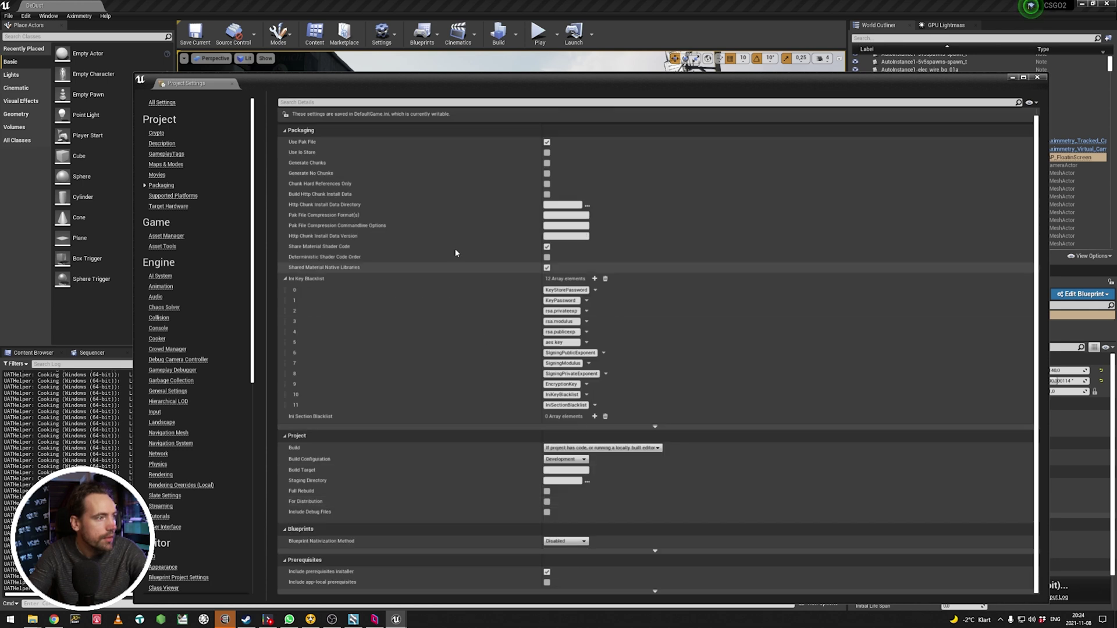
pyautogui.scroll(3, 455, 248)
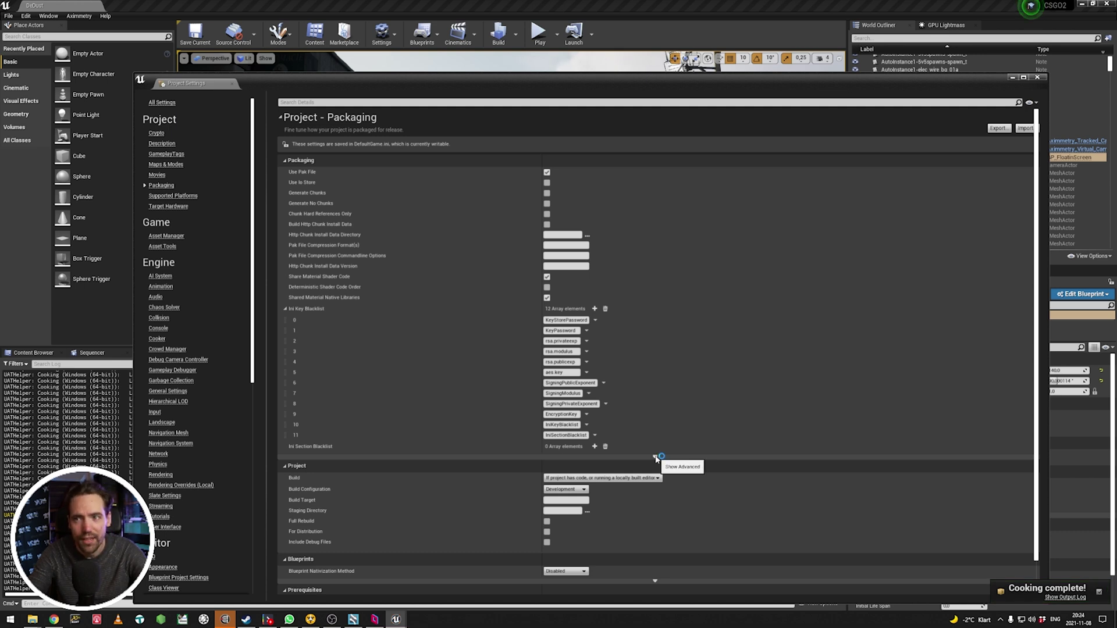
pyautogui.click(655, 459)
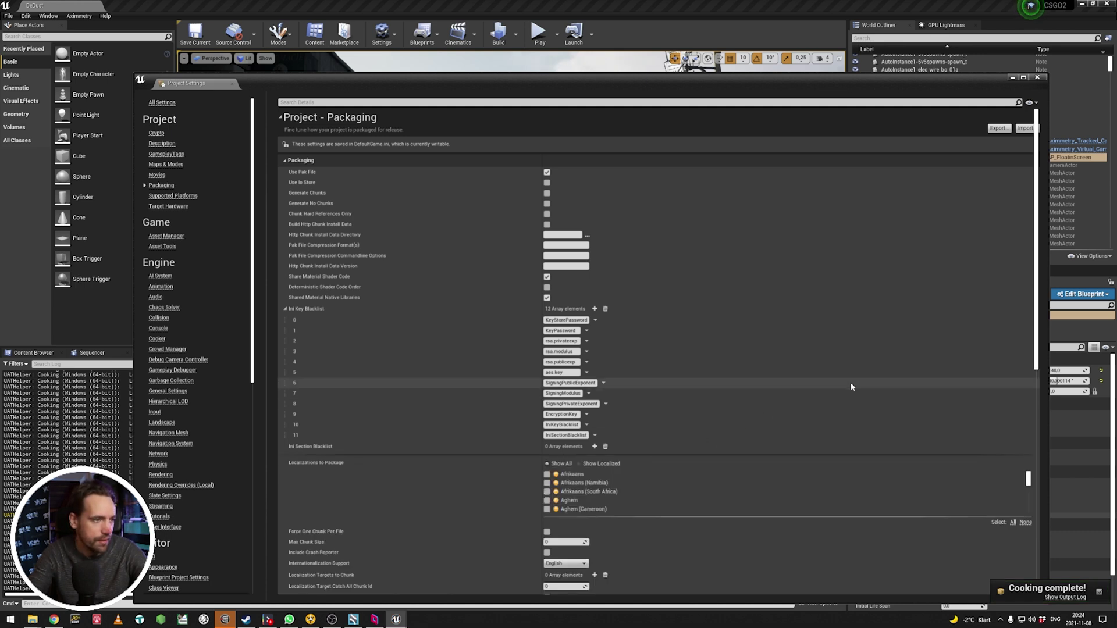
pyautogui.scroll(-2, 850, 384)
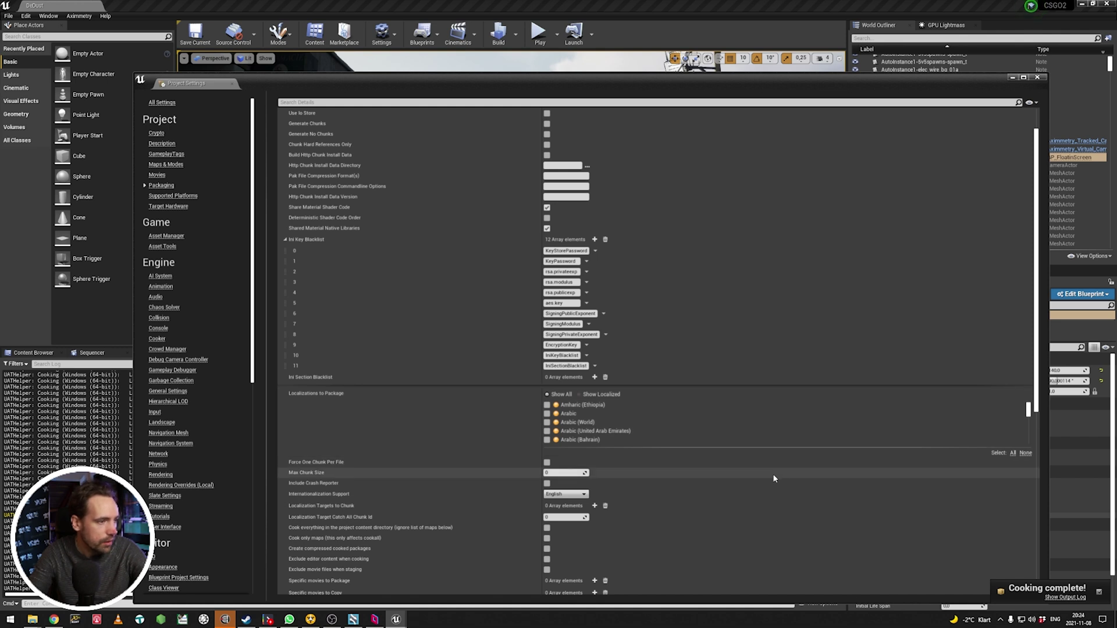
pyautogui.scroll(-7, 465, 419)
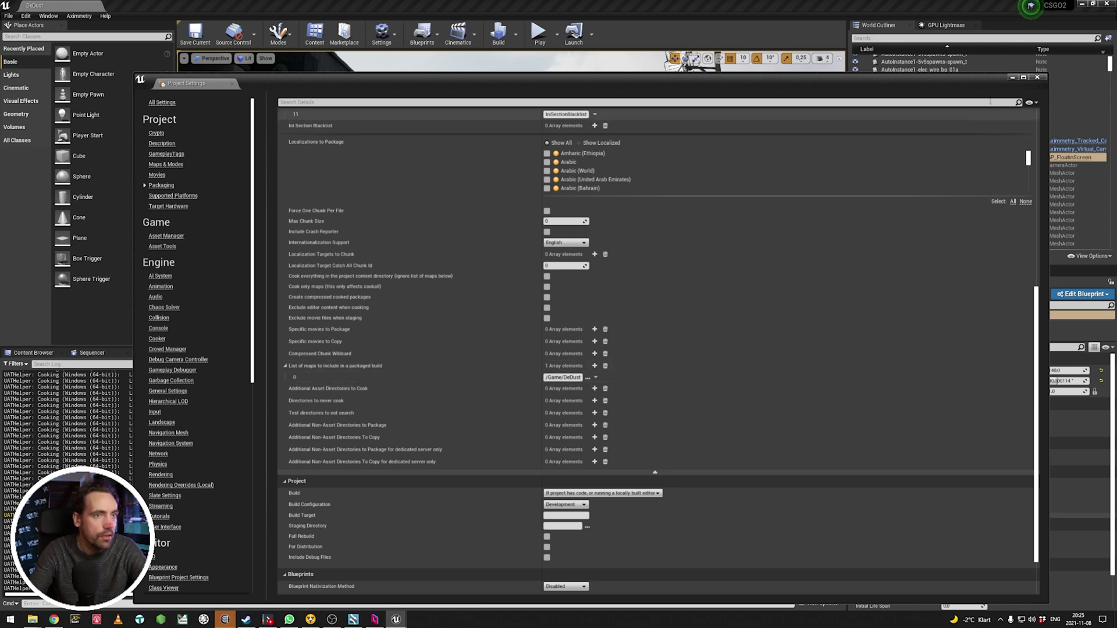
pyautogui.click(1038, 77)
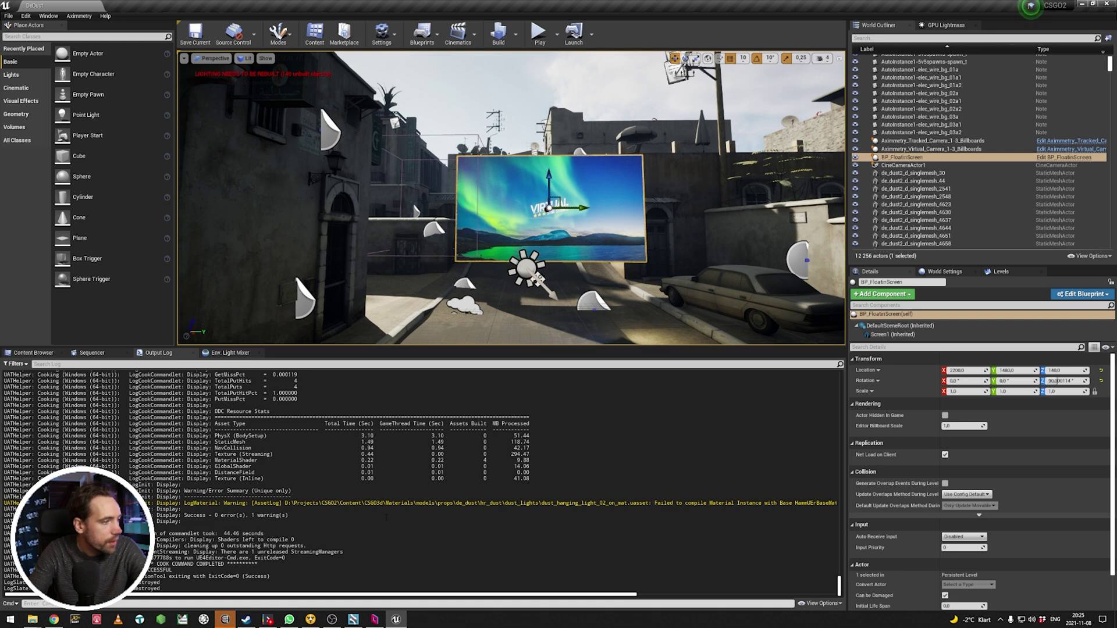
# - Switch to Aximmetry with the CS GO03 compound and close the Preview 4 panel
pyautogui.moveTo(353, 620)
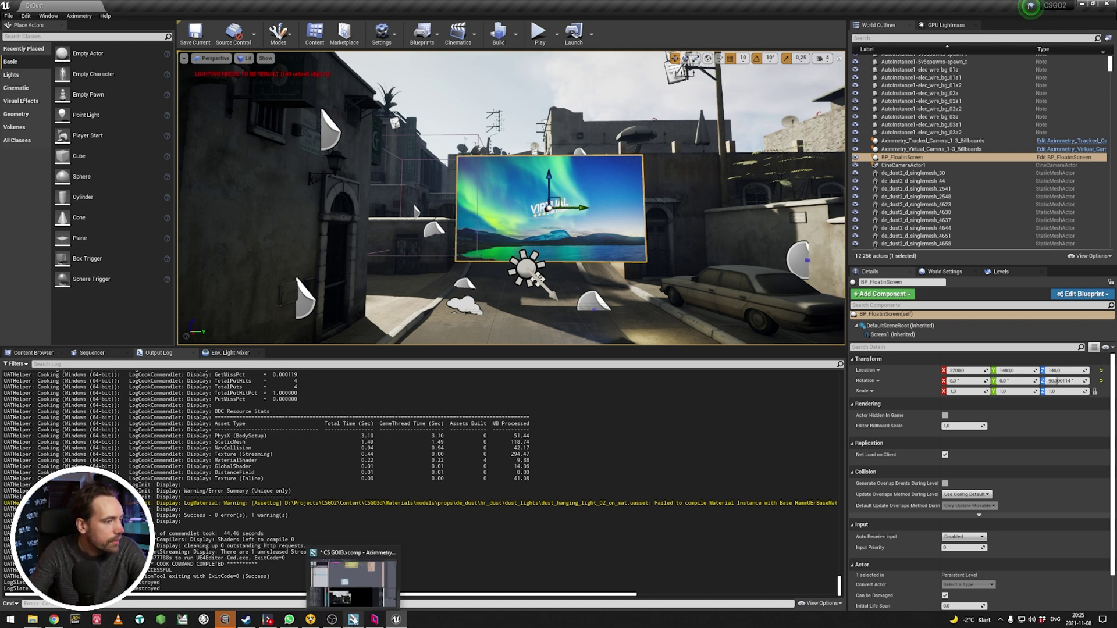
pyautogui.click(357, 579)
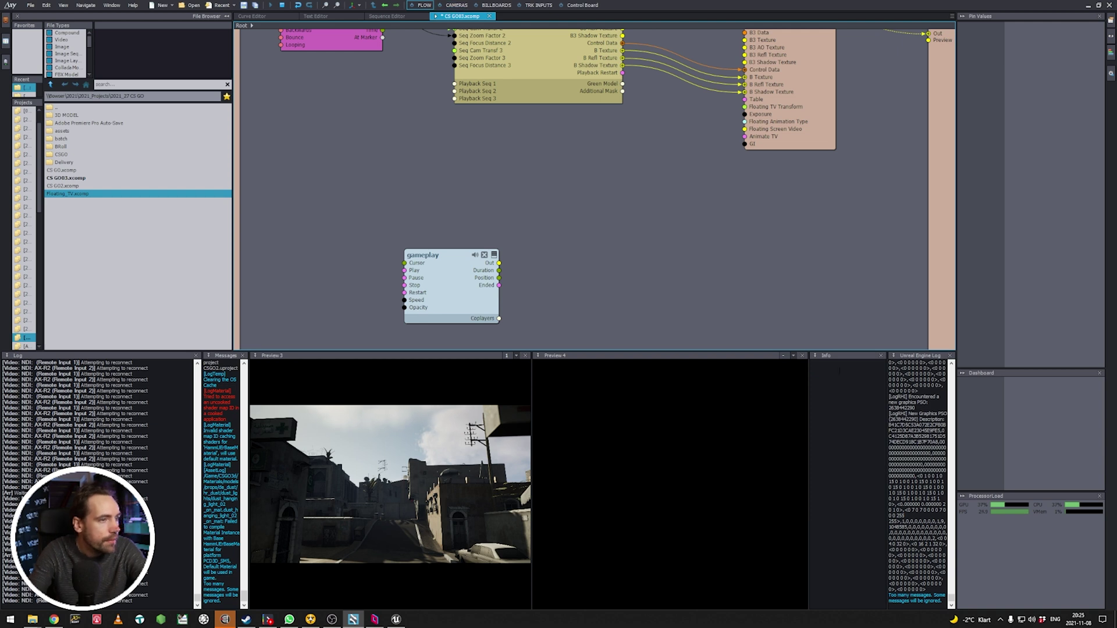
pyautogui.click(802, 356)
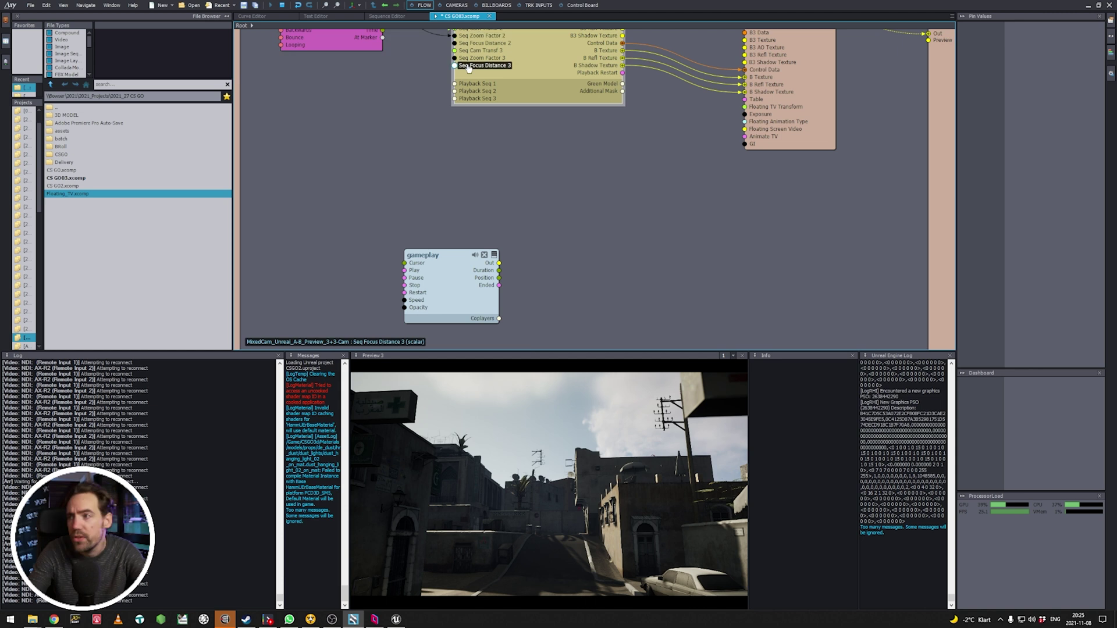
# - Try the free camera from the Cameras board and switch back to the virtual camera view
pyautogui.click(460, 9)
pyautogui.click(341, 268)
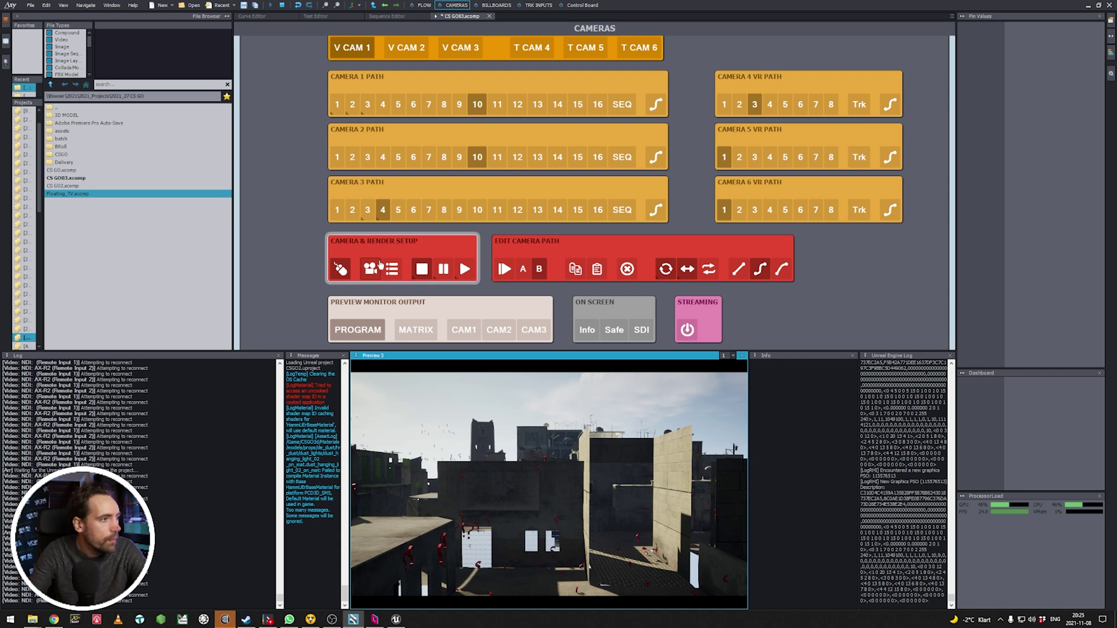
pyautogui.click(378, 266)
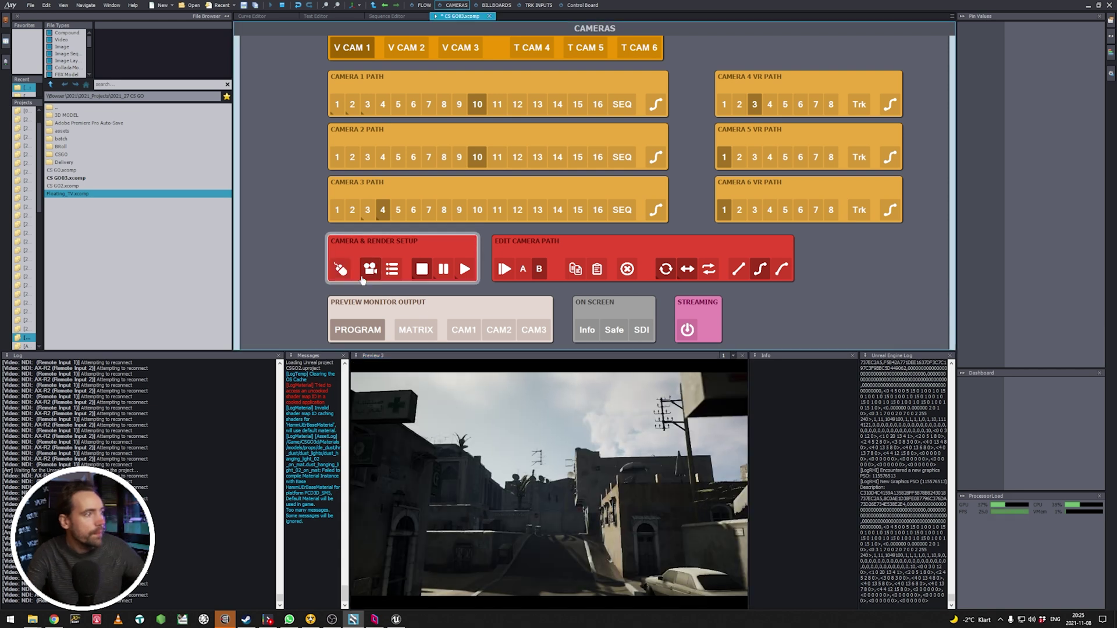
# - Return to the flow graph and reload the CSGO2 Unreal project module with its updated cooked content
pyautogui.click(420, 5)
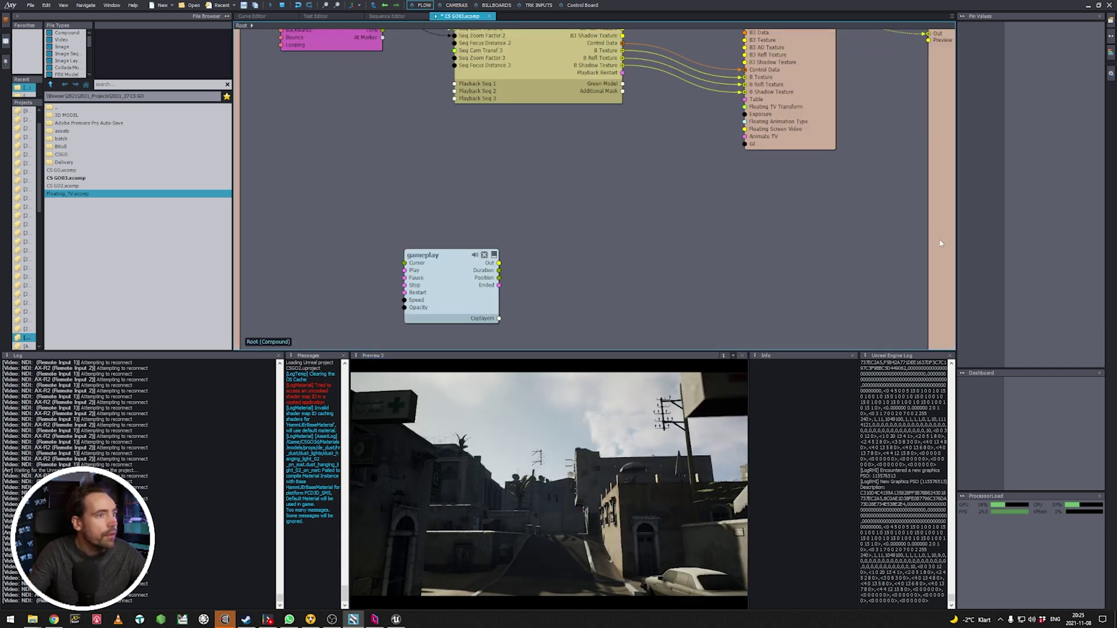
pyautogui.moveTo(870, 92); pyautogui.dragTo(763, 239, button='middle')
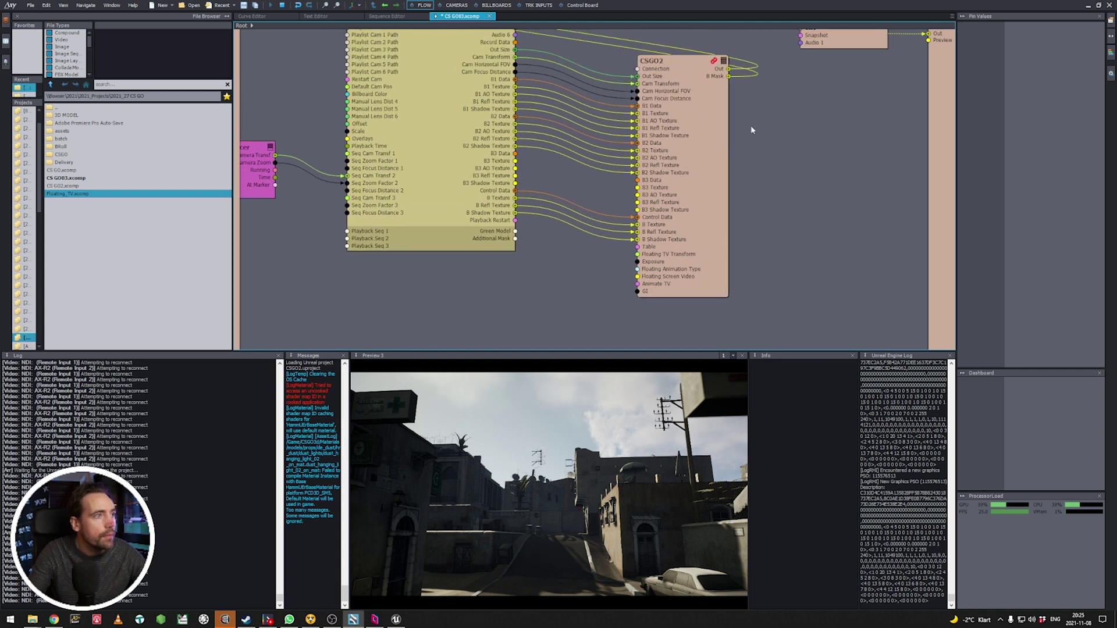
pyautogui.click(714, 61)
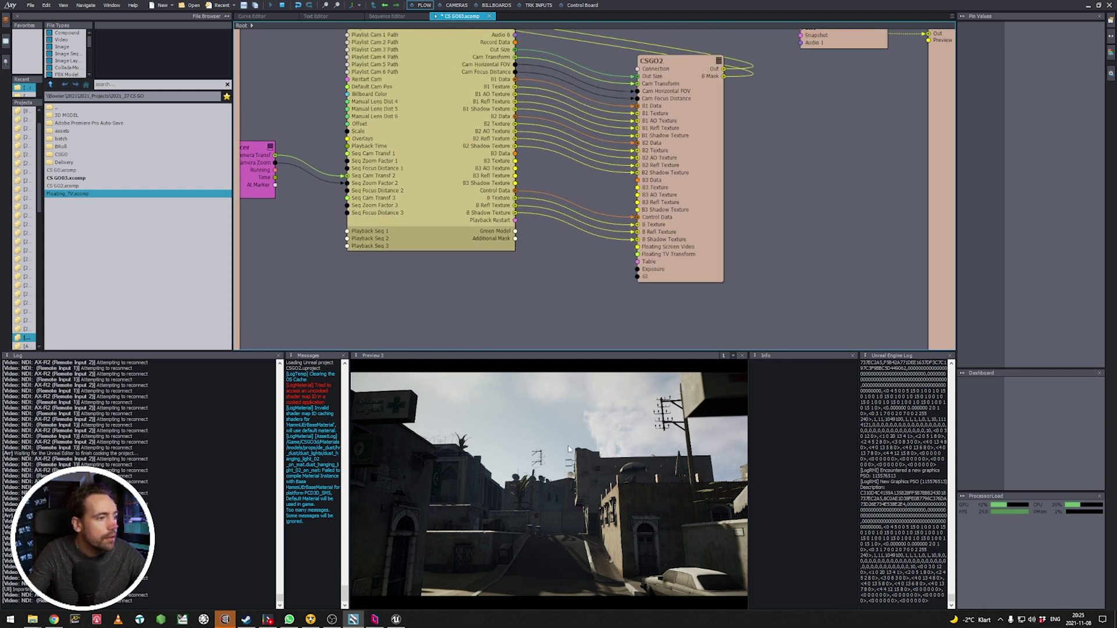
# - Enable the free camera on the Cameras board and move the preview out to an overview of the level
pyautogui.click(447, 6)
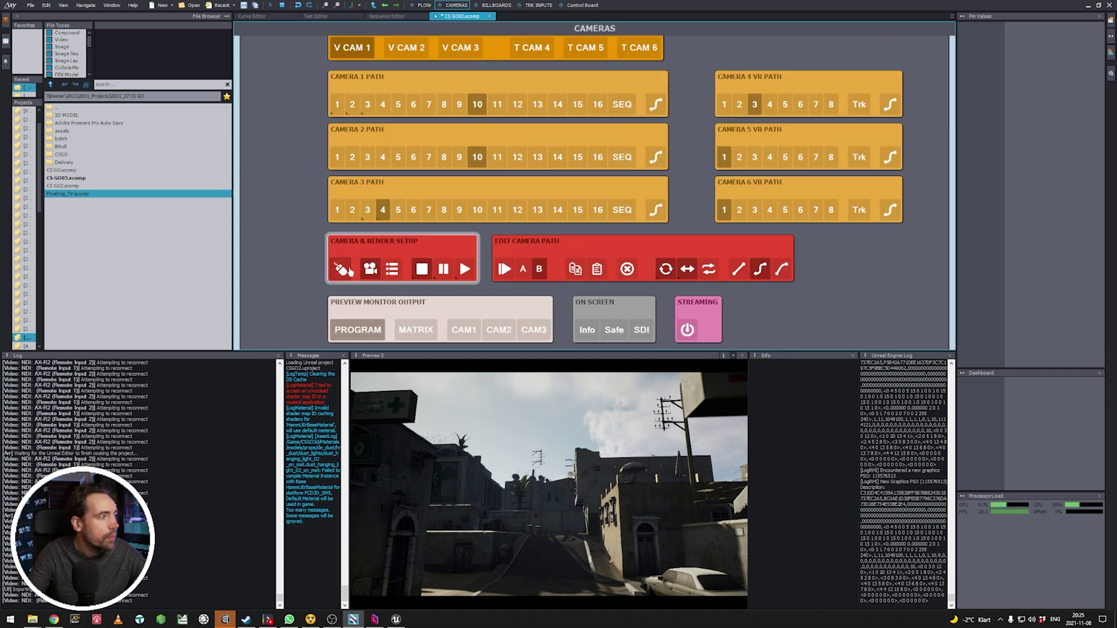
pyautogui.click(347, 270)
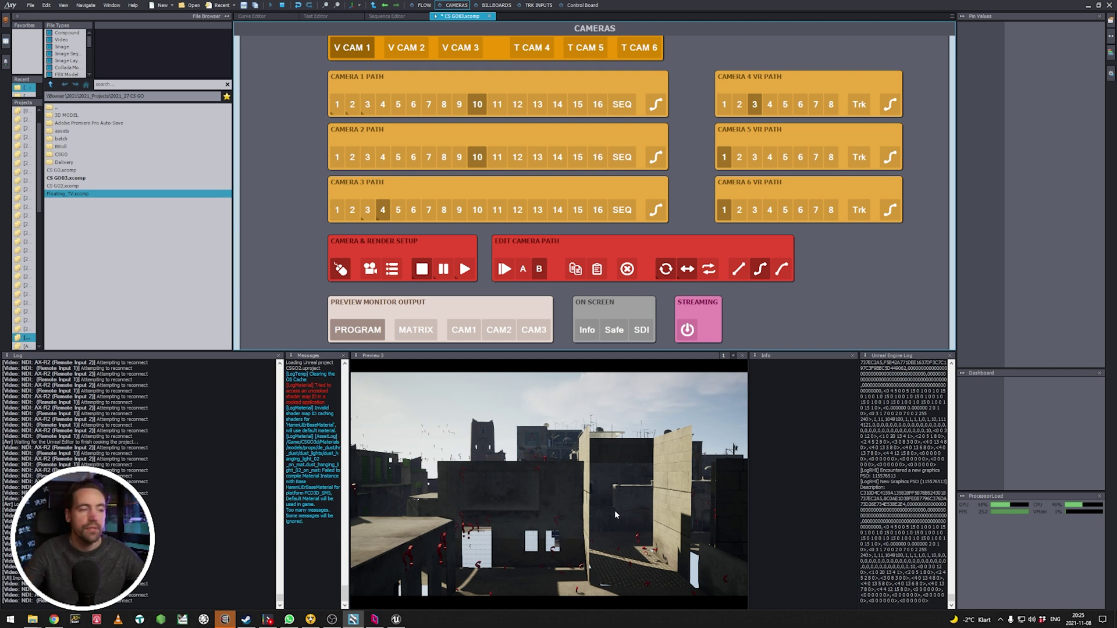
pyautogui.moveTo(560, 480); pyautogui.dragTo(566, 526)
pyautogui.moveTo(566, 528); pyautogui.dragTo(620, 488, button='middle')
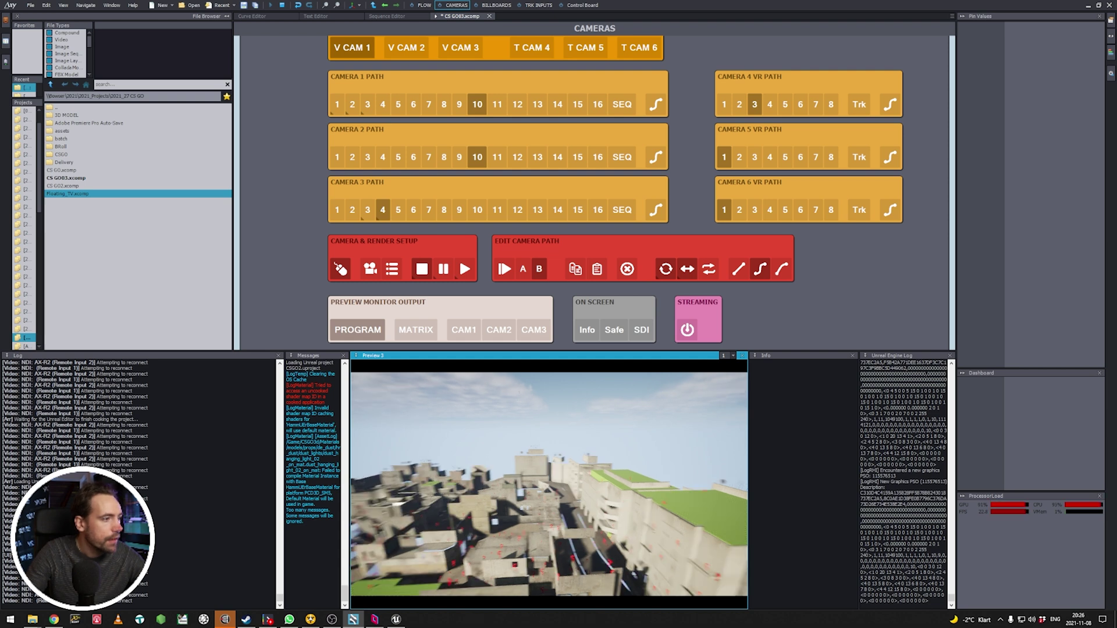
# - Select the CSGO2 module in the flow graph, try a Floating TV Transform scale of 5.4 and set it back to 1
pyautogui.click(421, 5)
pyautogui.click(719, 99)
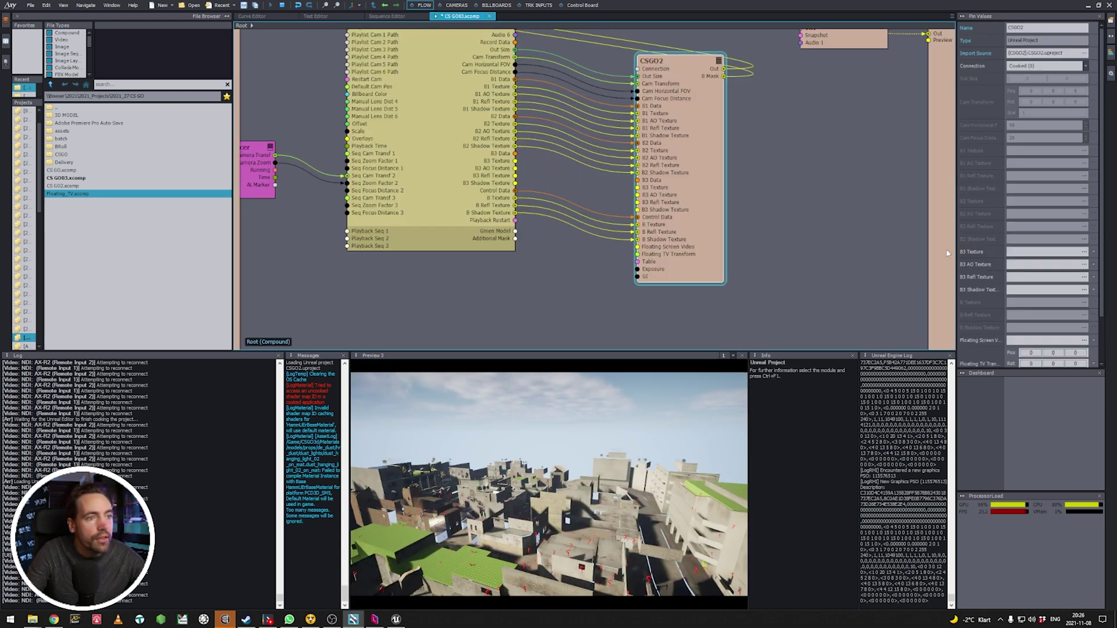
pyautogui.scroll(-3, 983, 253)
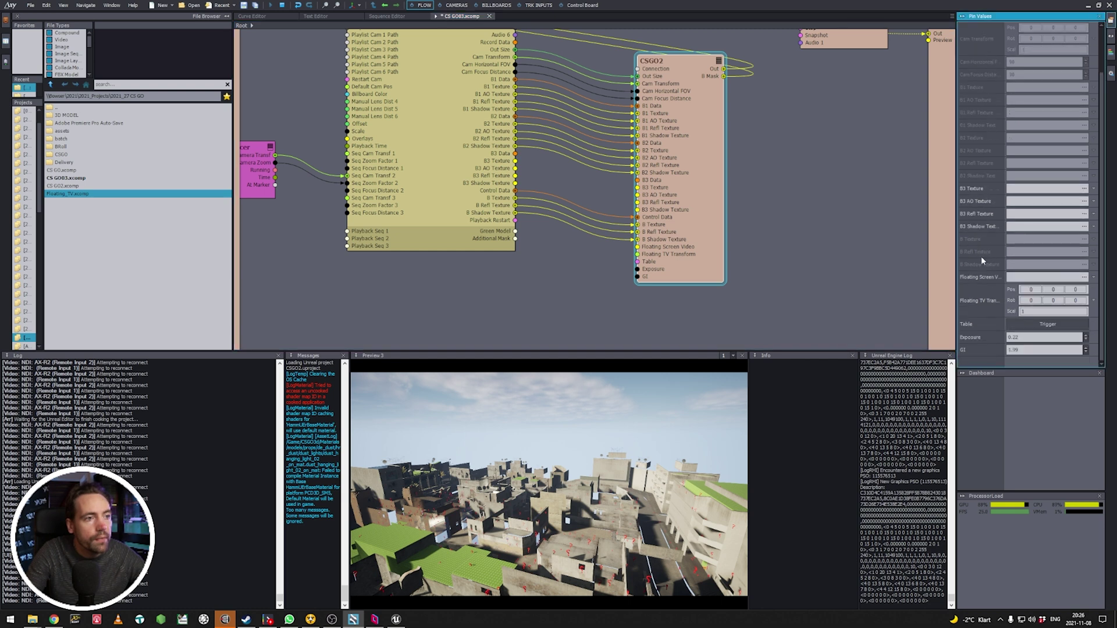
pyautogui.click(1051, 311)
pyautogui.write('5.4')
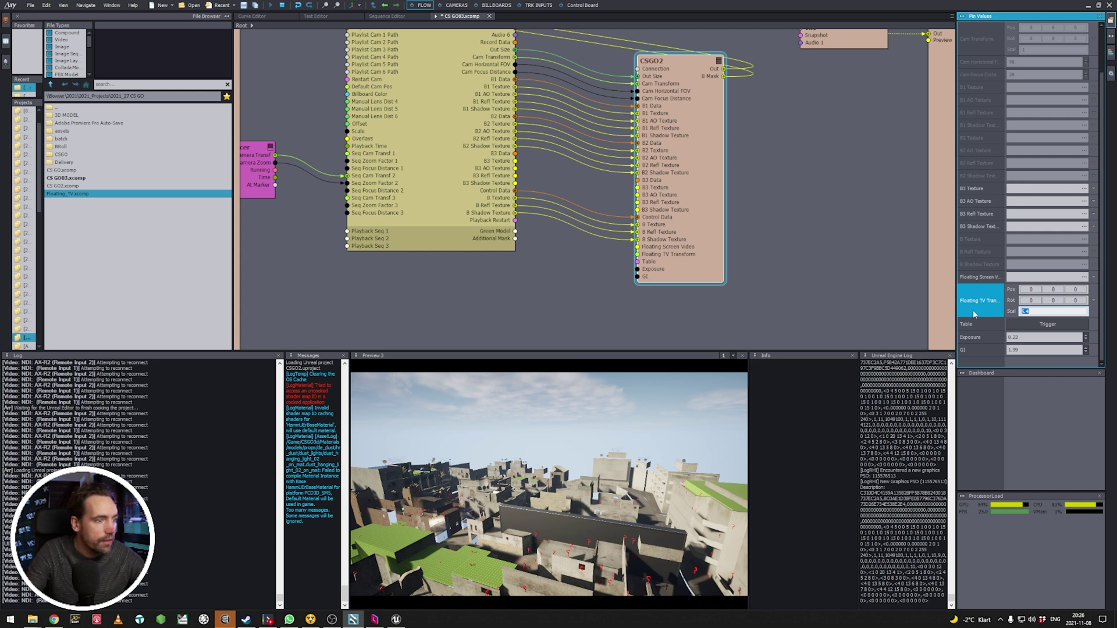
pyautogui.press('Return')
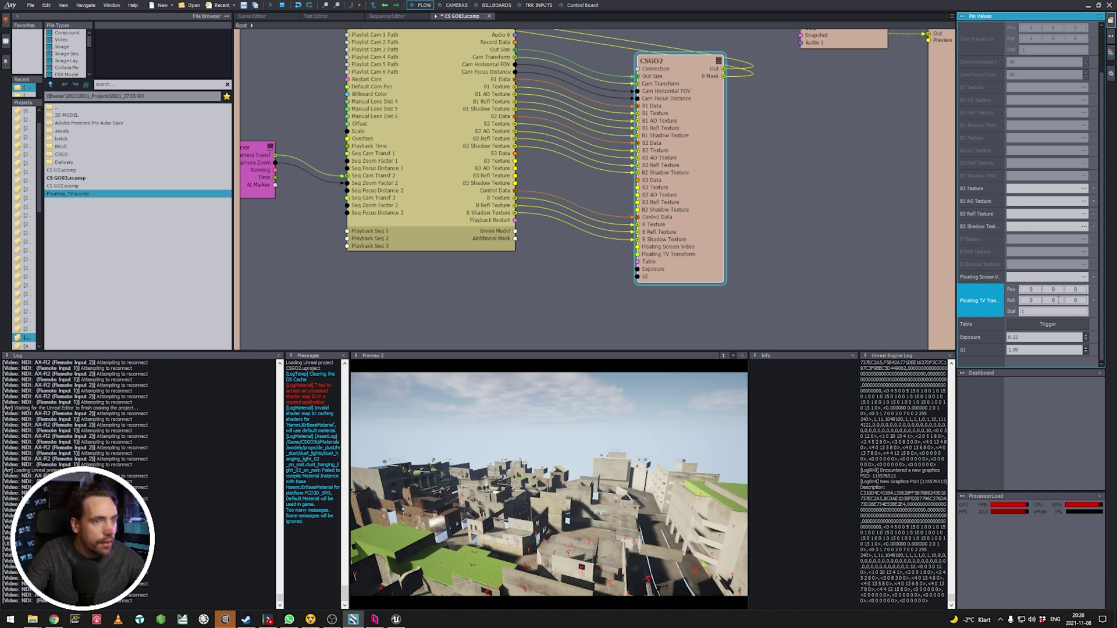
# - Try raising the Floating TV Transform to a Y position of 6.1, shifting it slightly in X and scaling it to 1.3
pyautogui.moveTo(1051, 289)
pyautogui.mouseDown()
pyautogui.moveTo(1050, 262)
pyautogui.moveTo(1053, 285)
pyautogui.mouseUp()
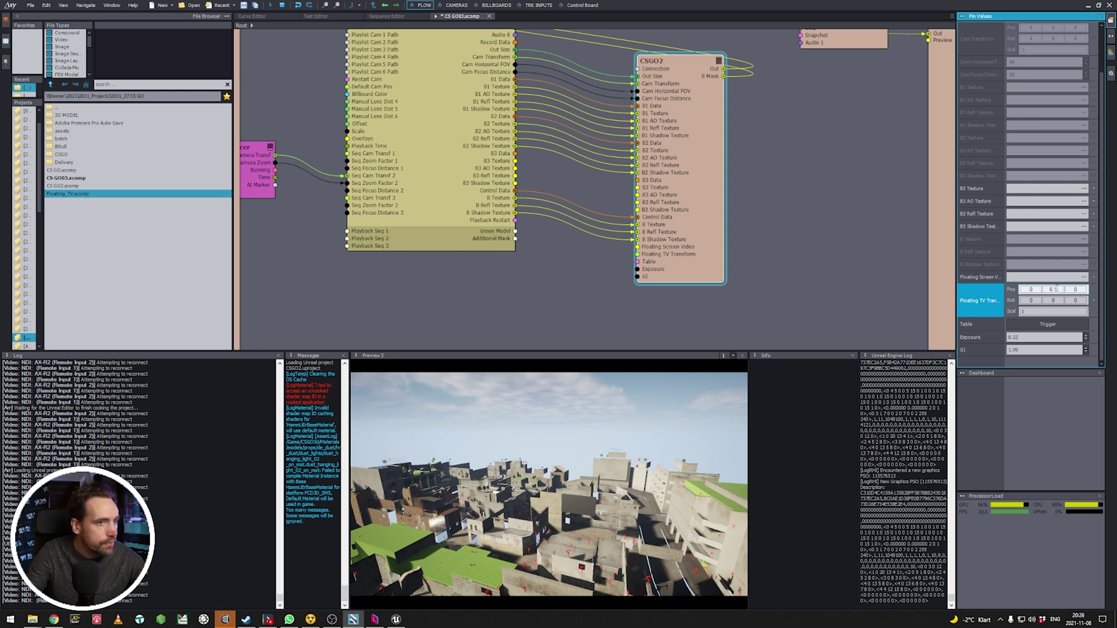
pyautogui.moveTo(1034, 290); pyautogui.dragTo(1034, 294)
pyautogui.moveTo(548, 466); pyautogui.dragTo(621, 472)
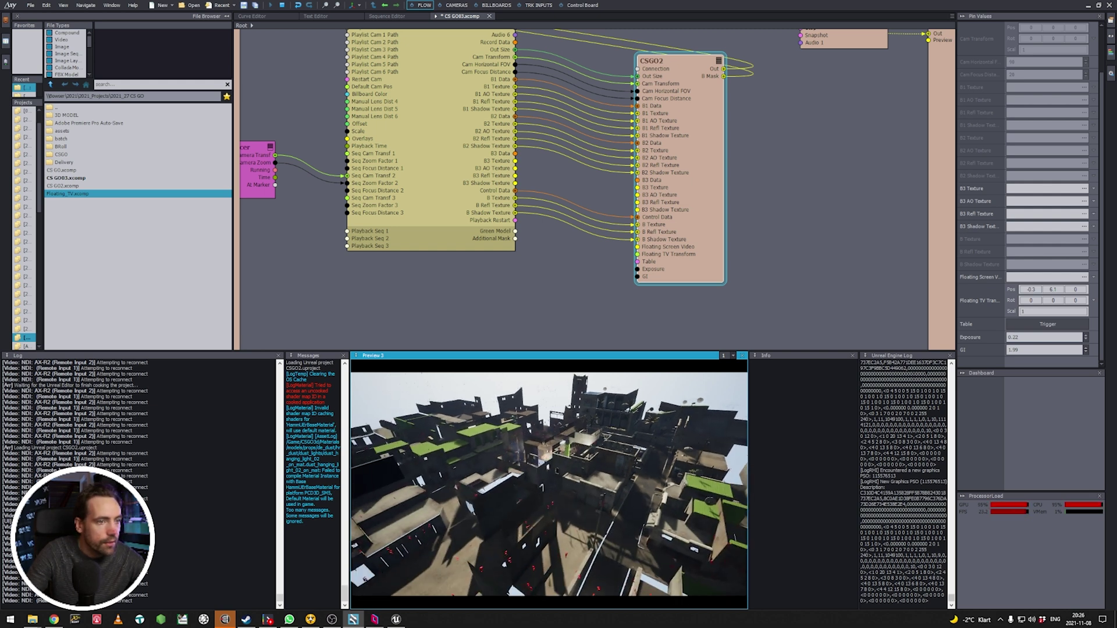
pyautogui.click(1038, 311)
pyautogui.press('Up')
pyautogui.press('Up')
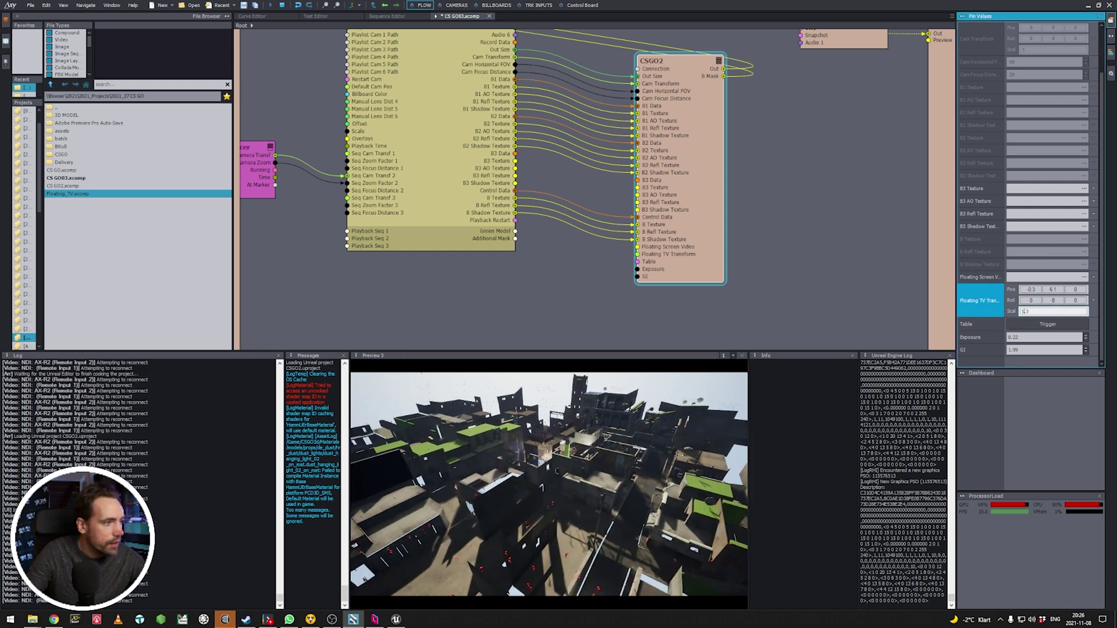
# - Set the Floating TV Transform position to about X 13.5, Y 1.8 and Z 21.1
pyautogui.click(1025, 289)
pyautogui.scroll(15, 1025, 289)
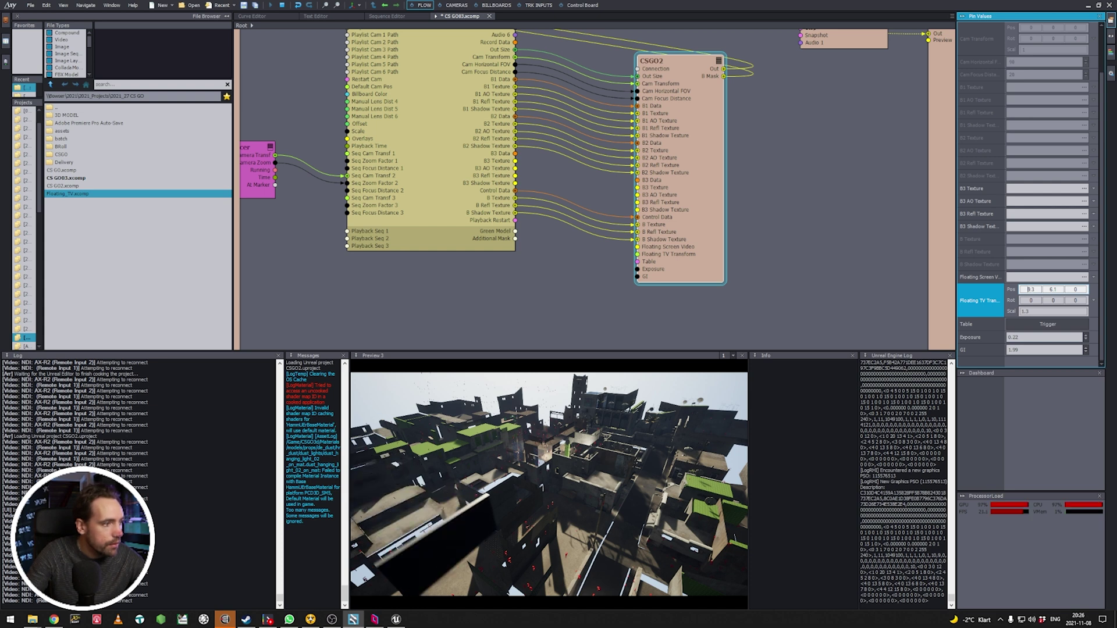
pyautogui.scroll(3, 1025, 289)
pyautogui.click(1073, 289)
pyautogui.scroll(10, 1073, 289)
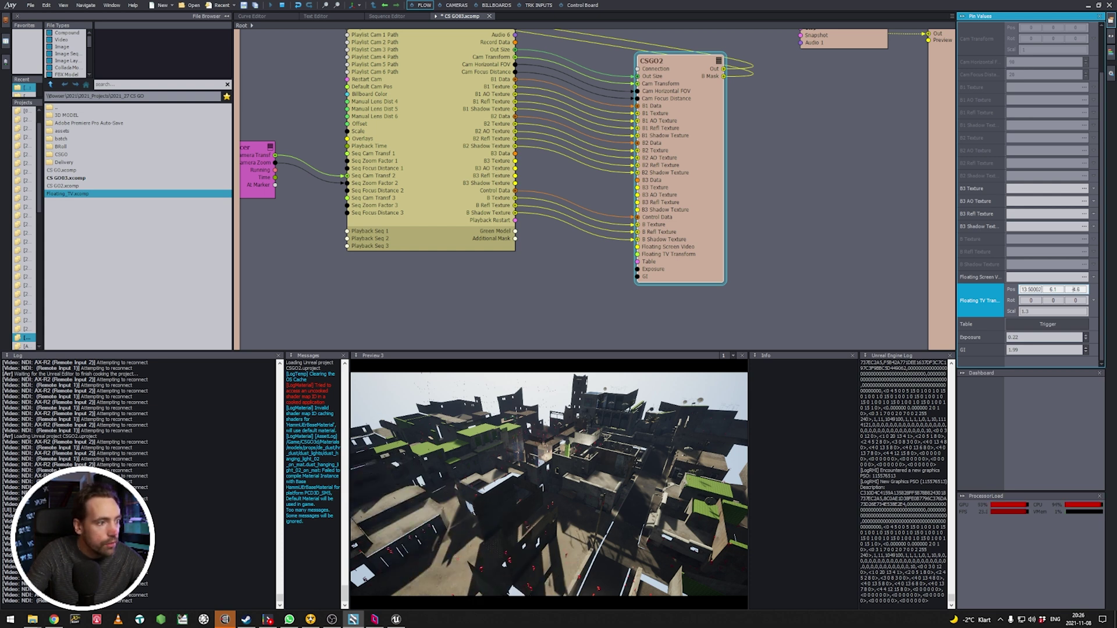
pyautogui.moveTo(1076, 290); pyautogui.dragTo(1068, 303)
pyautogui.press('BackSpace')
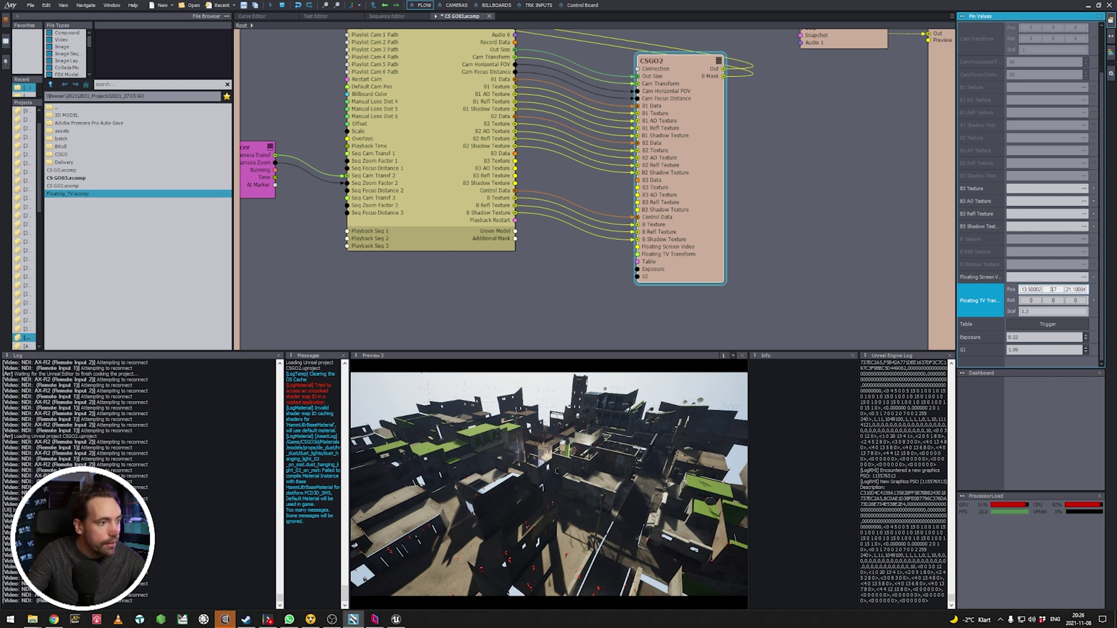
pyautogui.write('1.9')
# - Set the Floating TV Transform scale to 1 and inspect the screen's surroundings in the preview
pyautogui.moveTo(1032, 311); pyautogui.dragTo(1007, 315)
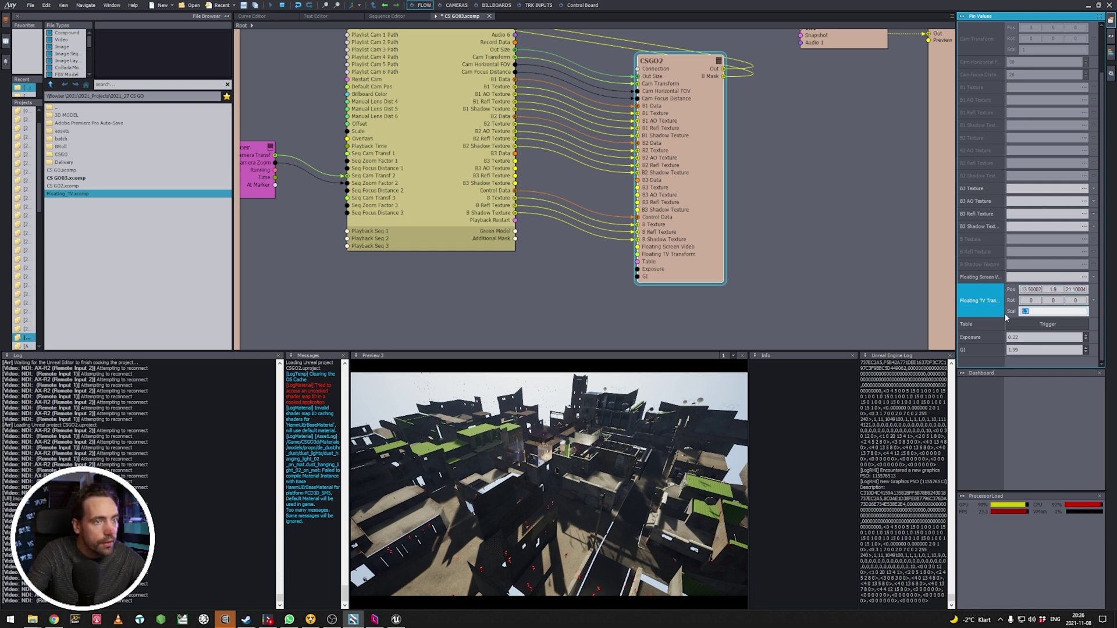
pyautogui.write('1')
pyautogui.press('Return')
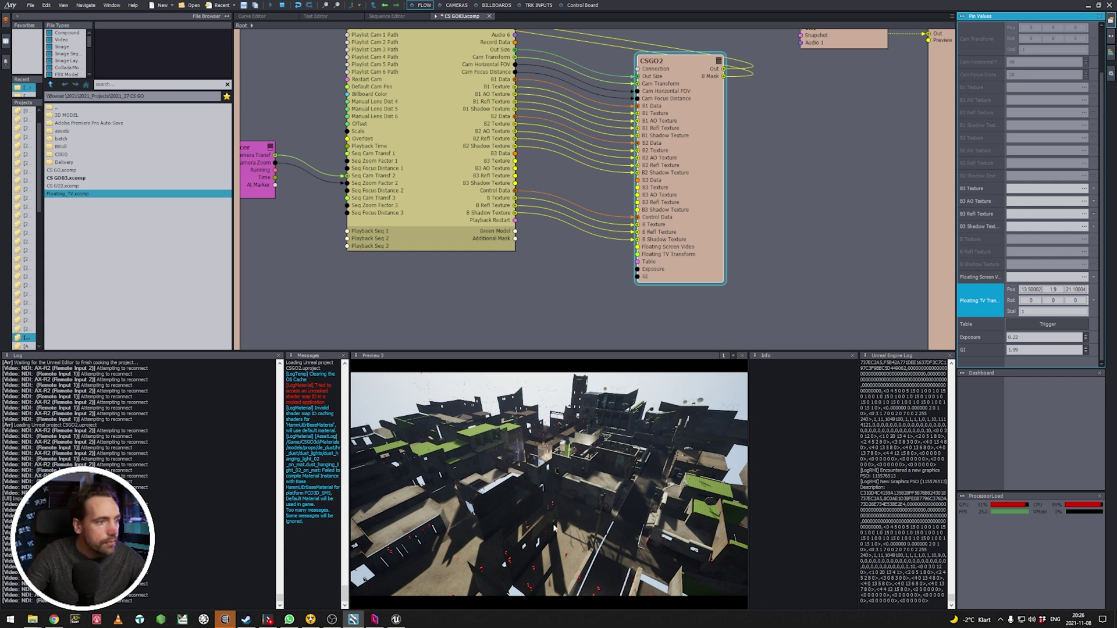
pyautogui.moveTo(627, 493); pyautogui.dragTo(619, 605, button='right')
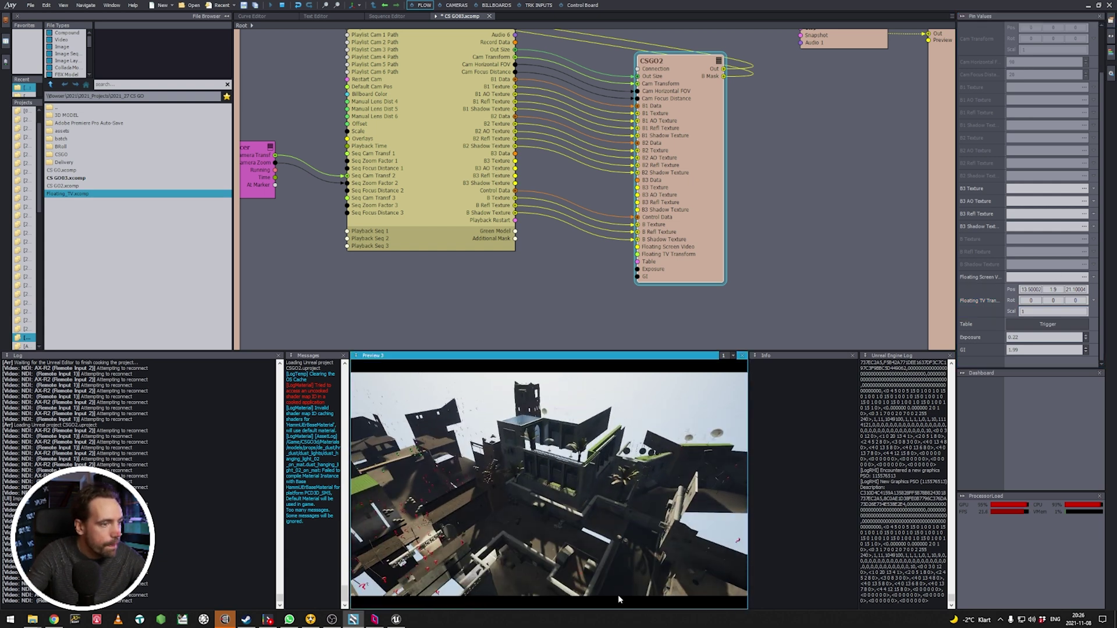
# - Adjust the Floating TV Transform to about X 15.1 with a Y rotation of about -87.7, so the screen faces the street view
pyautogui.moveTo(573, 505); pyautogui.dragTo(689, 424, button='right')
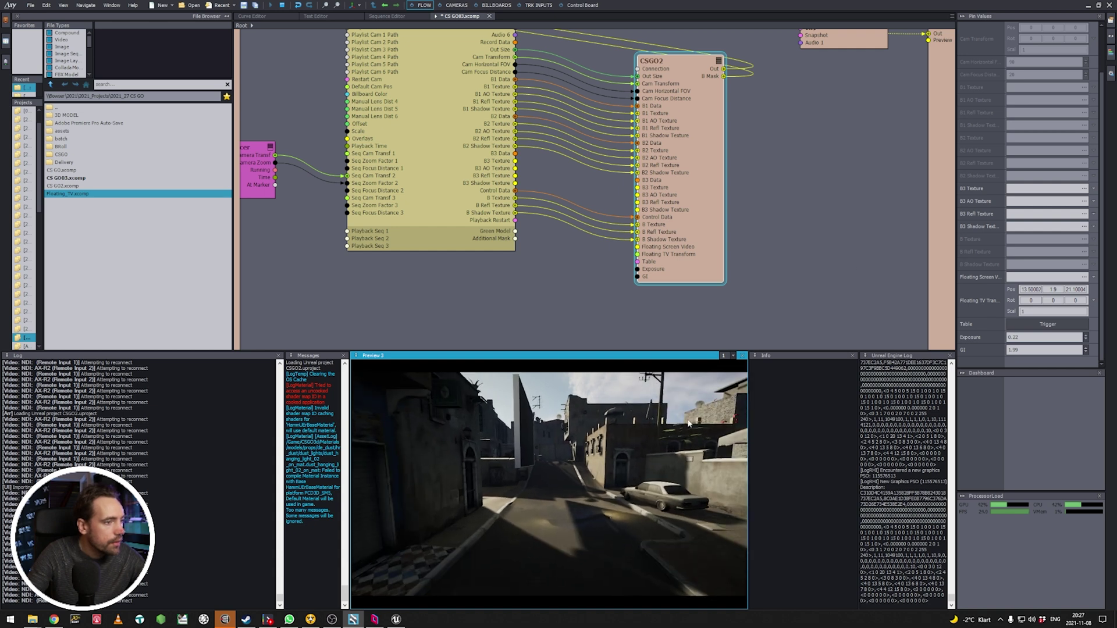
pyautogui.moveTo(1054, 300); pyautogui.dragTo(1054, 294)
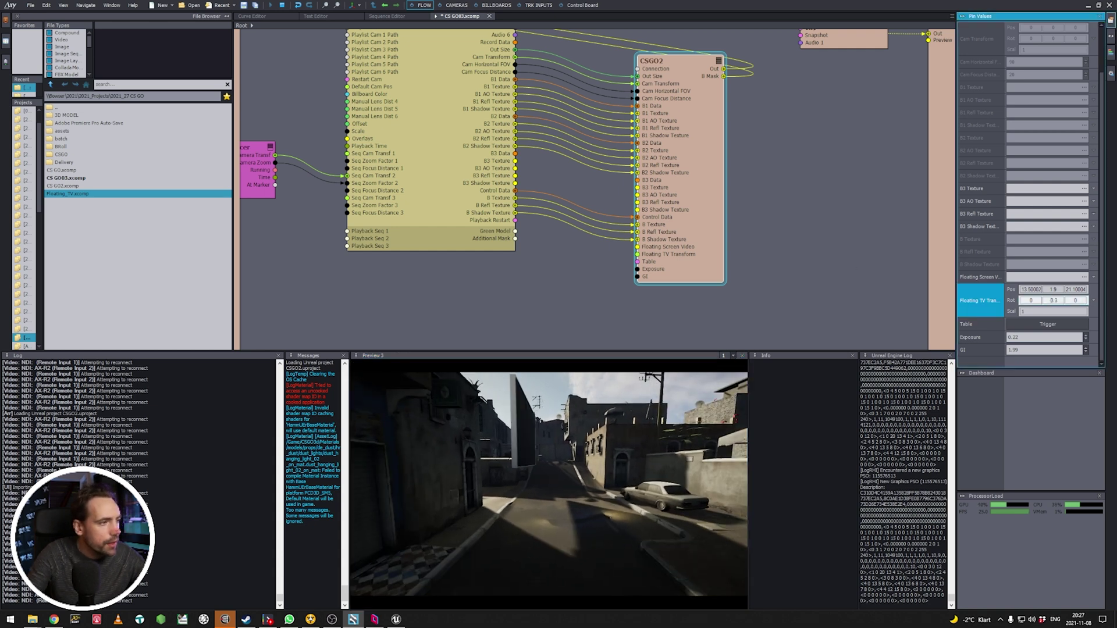
pyautogui.moveTo(1052, 300)
pyautogui.mouseDown()
pyautogui.moveTo(1066, 292)
pyautogui.moveTo(1037, 290)
pyautogui.moveTo(1056, 300)
pyautogui.mouseUp()
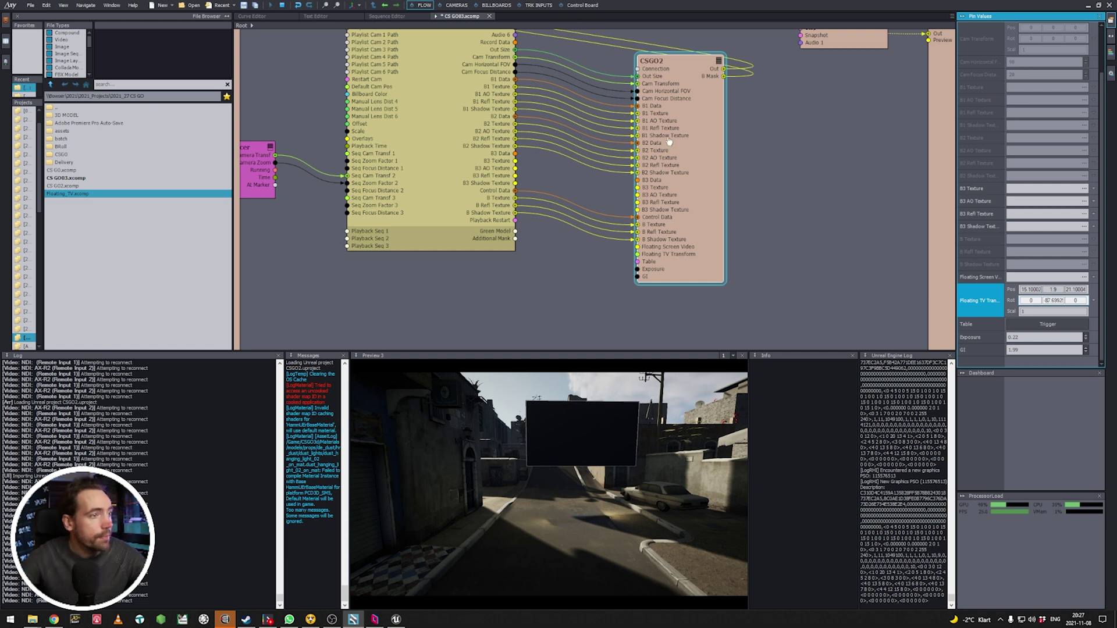
# - Add the Floating_TV compound from the project folder to the flow graph, just below the CSGO2 module
pyautogui.moveTo(713, 197); pyautogui.dragTo(728, 187)
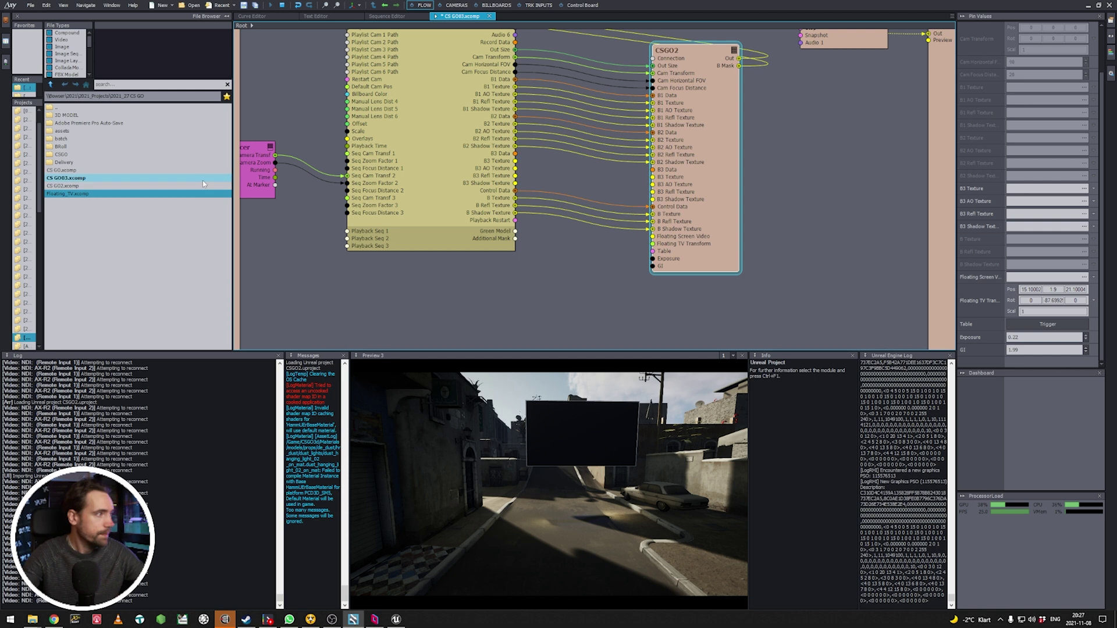
pyautogui.click(121, 226)
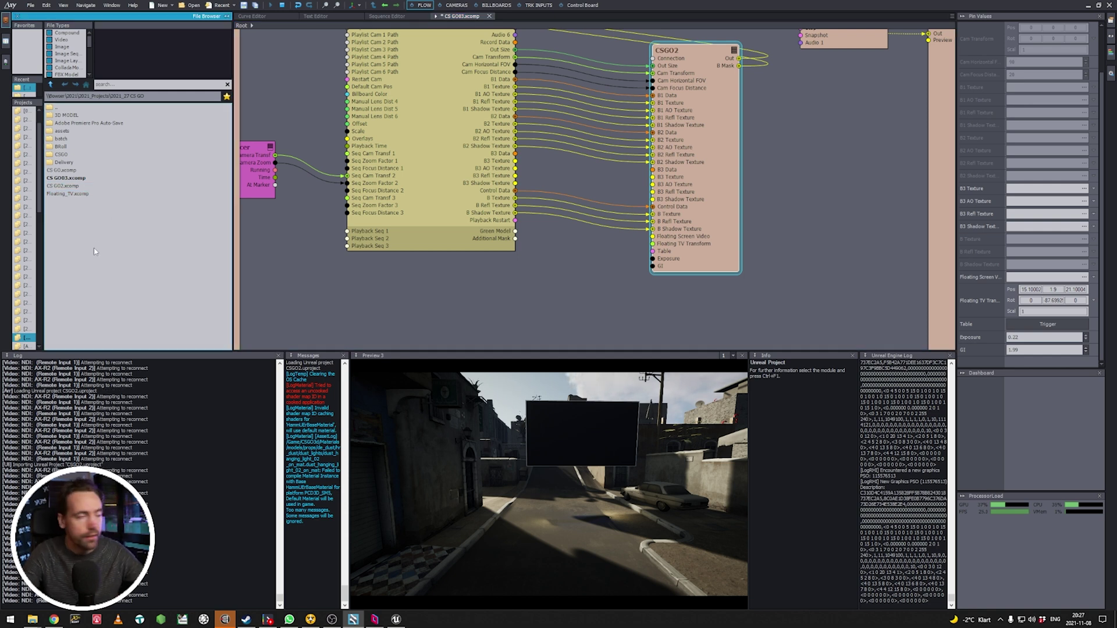
pyautogui.click(79, 195)
pyautogui.moveTo(71, 196); pyautogui.dragTo(172, 217)
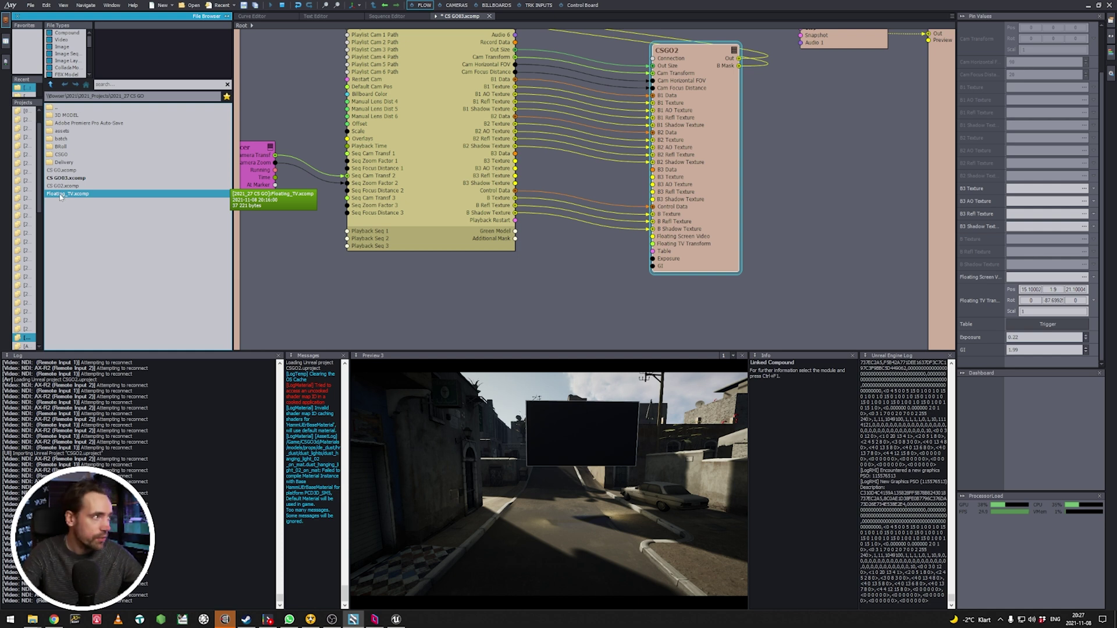
pyautogui.moveTo(61, 197); pyautogui.dragTo(555, 304)
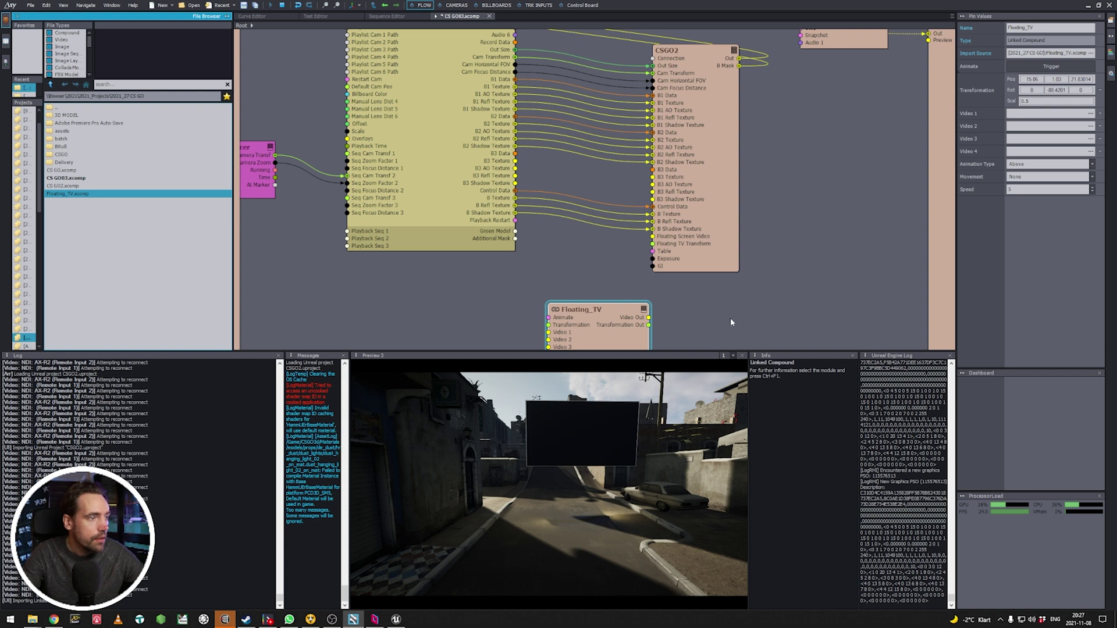
pyautogui.moveTo(716, 320); pyautogui.dragTo(655, 267, button='middle')
pyautogui.moveTo(554, 254); pyautogui.dragTo(526, 239)
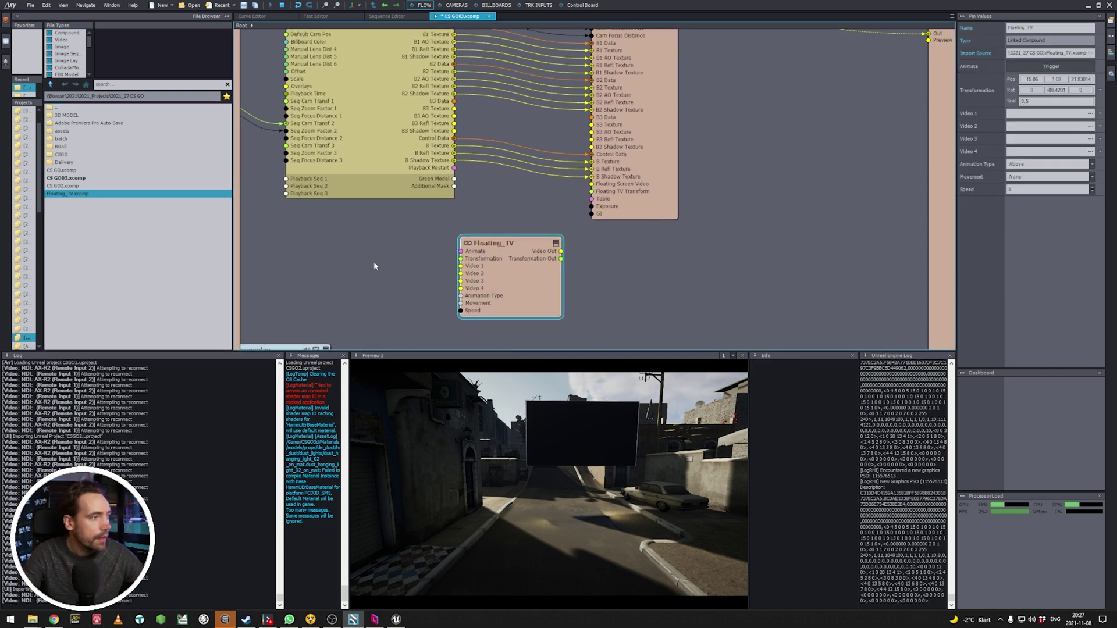
# - Move the gameplay video player module up beside the Floating_TV module
pyautogui.scroll(-3, 485, 242)
pyautogui.moveTo(348, 263); pyautogui.dragTo(487, 261, button='middle')
pyautogui.scroll(2, 484, 242)
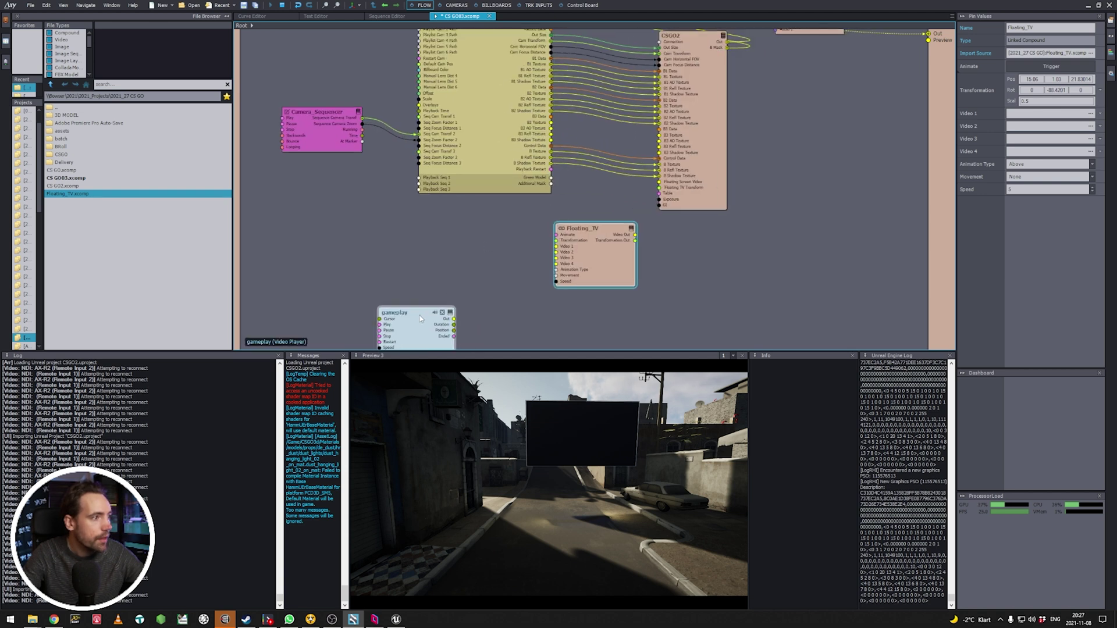
pyautogui.moveTo(420, 315); pyautogui.dragTo(443, 251)
pyautogui.moveTo(505, 277); pyautogui.dragTo(487, 292, button='right')
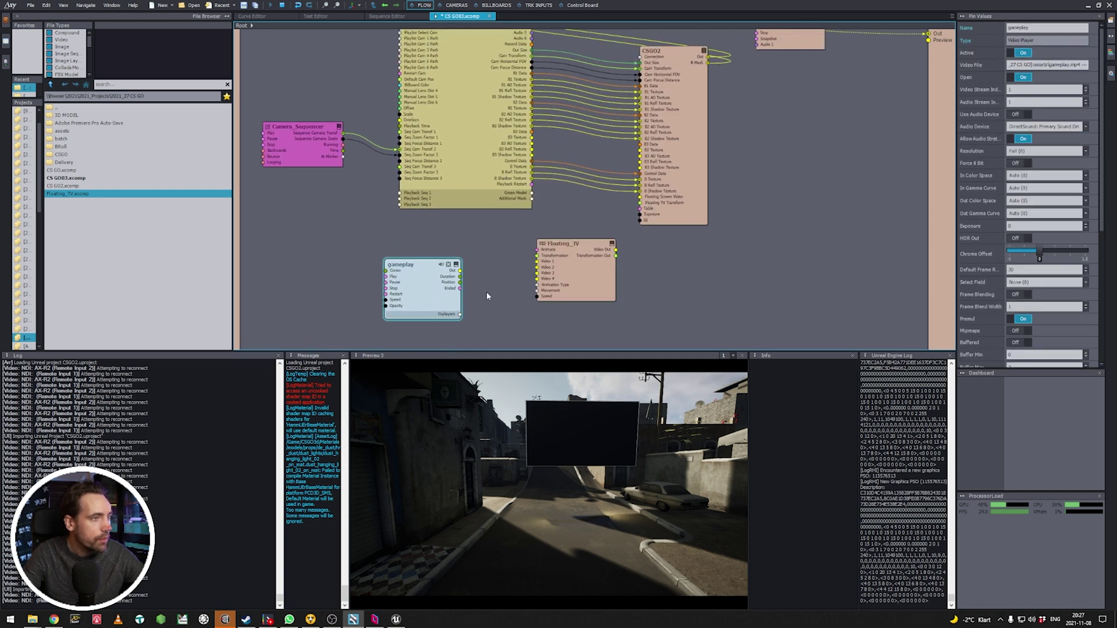
pyautogui.scroll(2, 489, 291)
# - Examine the Floating_TV module's Transformation, Video, Animation Type, Movement and Speed pins, including the options for Animation Type and Movement
pyautogui.click(662, 275)
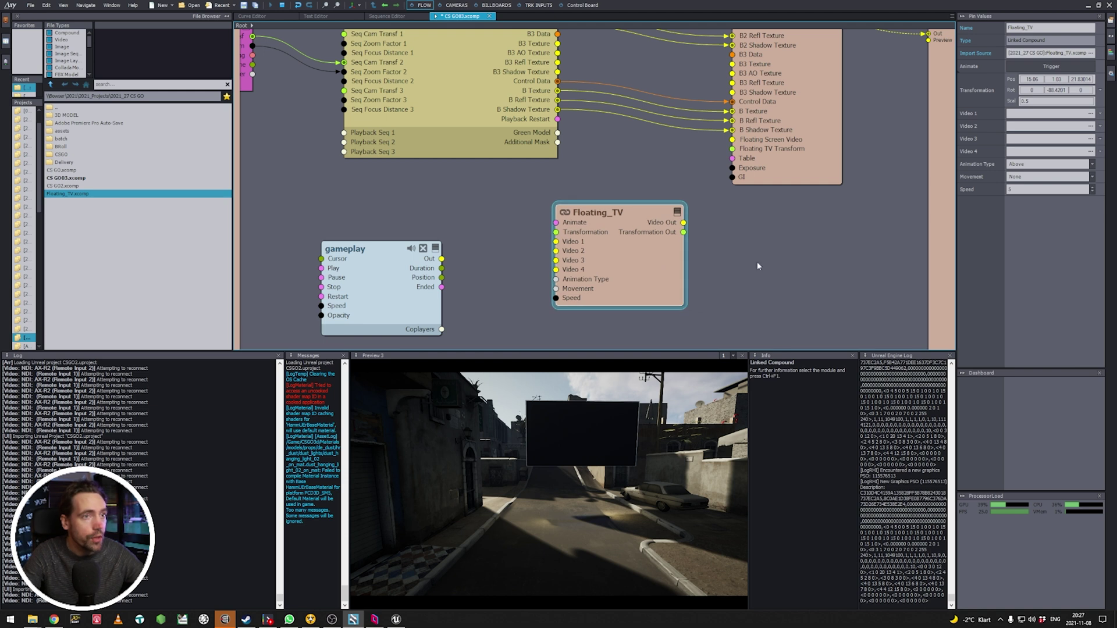
pyautogui.click(758, 240)
pyautogui.click(670, 265)
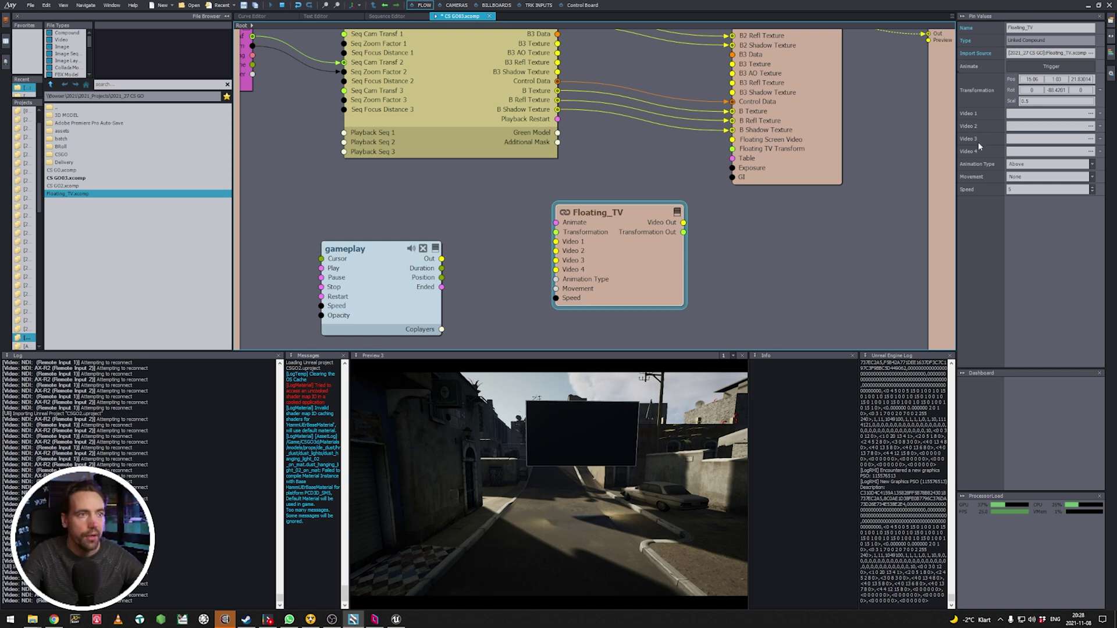
pyautogui.click(983, 93)
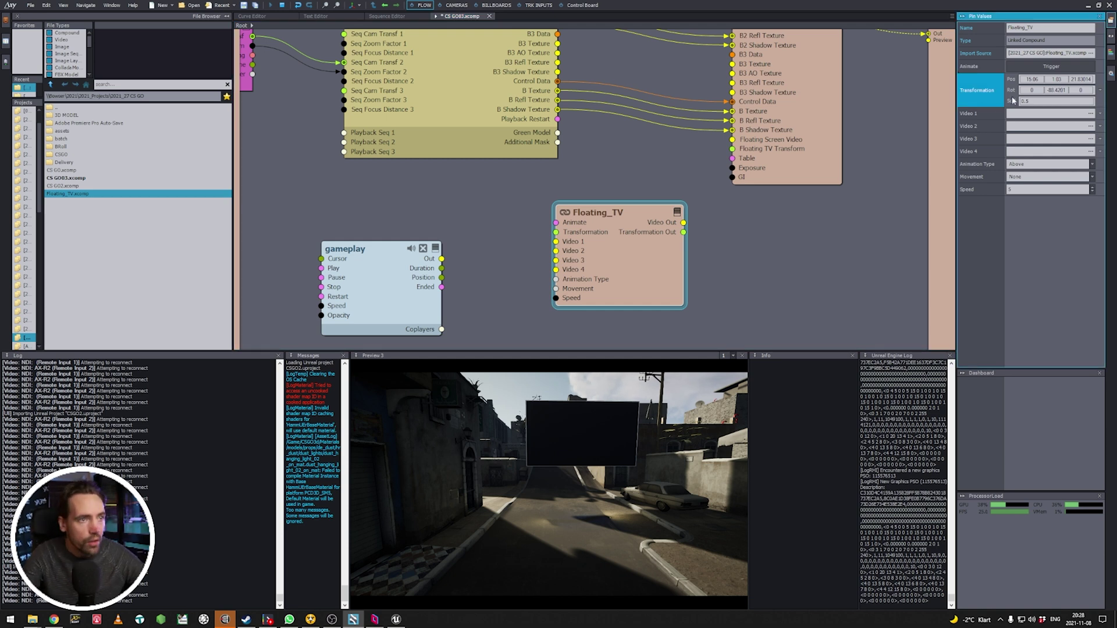
pyautogui.click(982, 114)
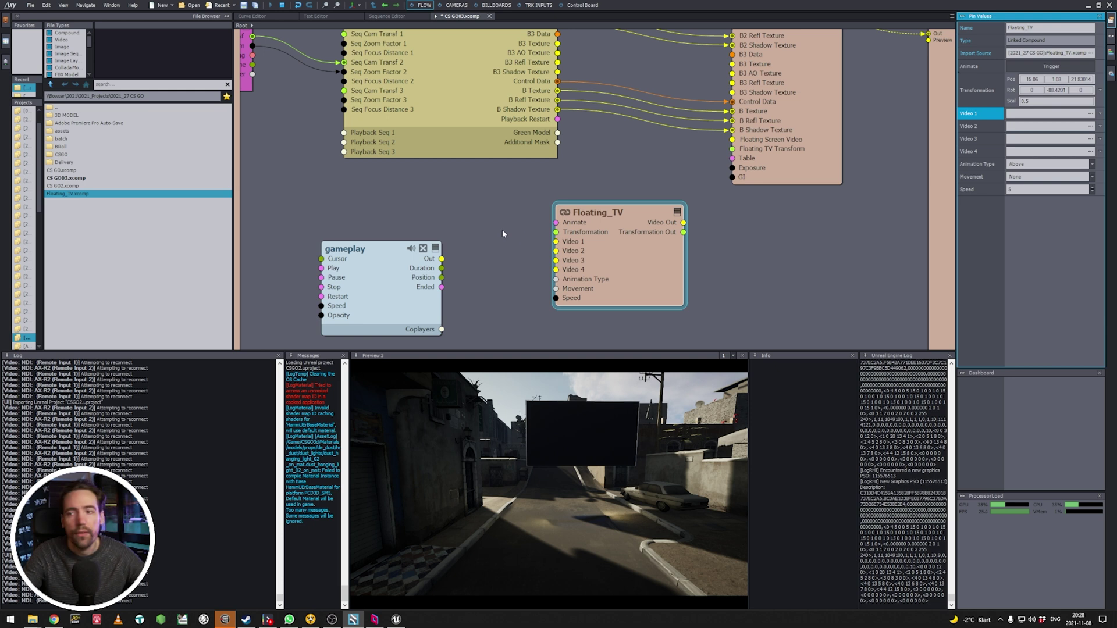
pyautogui.click(980, 168)
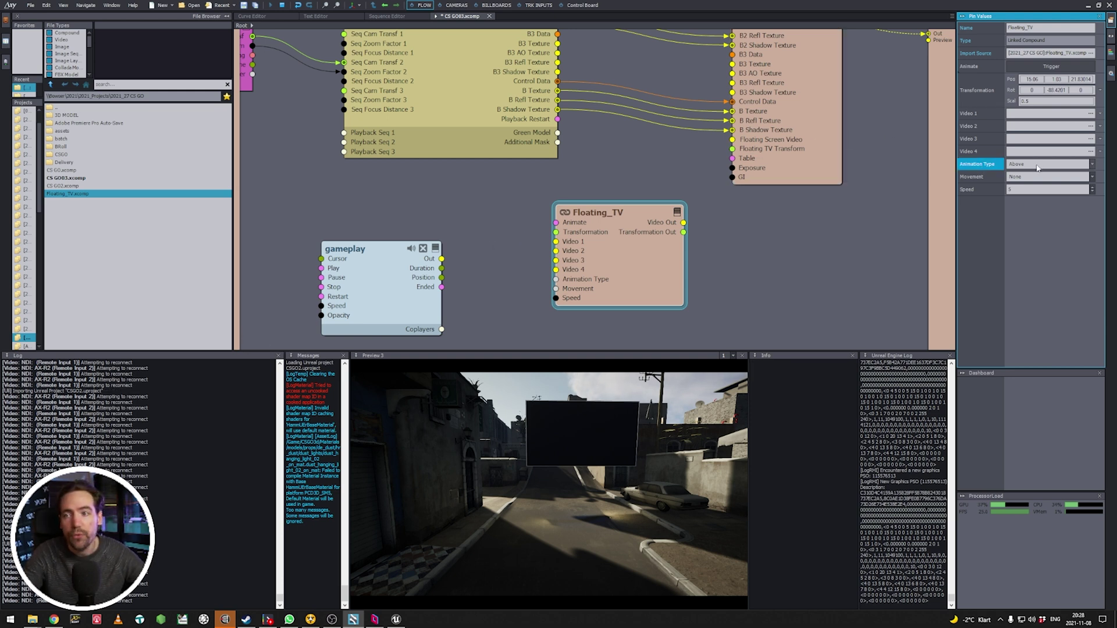
pyautogui.click(1038, 168)
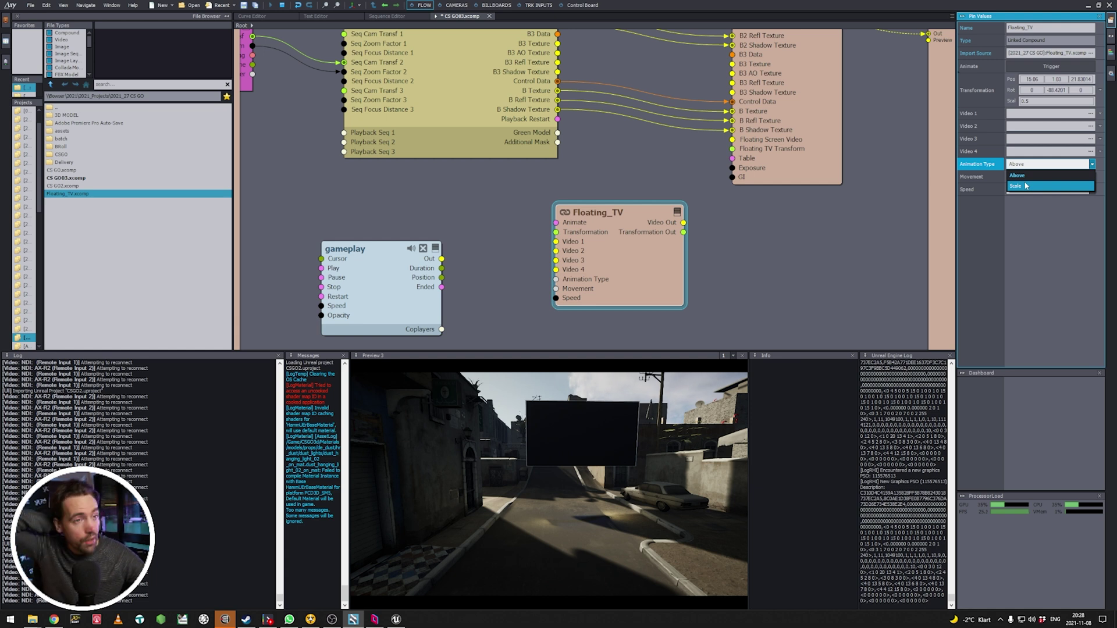
pyautogui.click(994, 167)
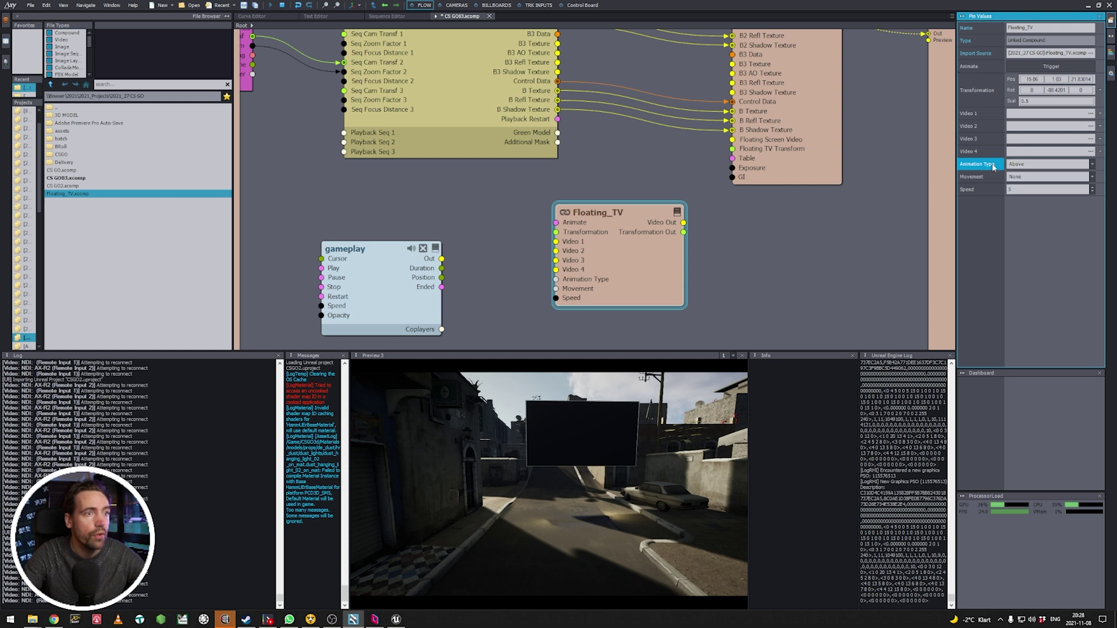
pyautogui.click(1019, 176)
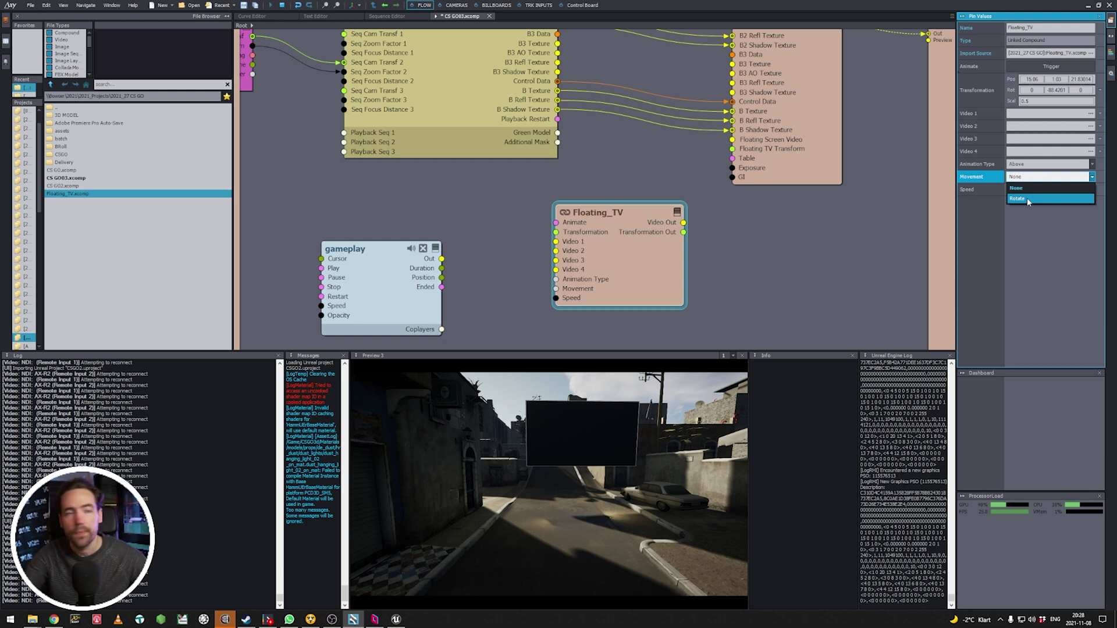
pyautogui.click(989, 198)
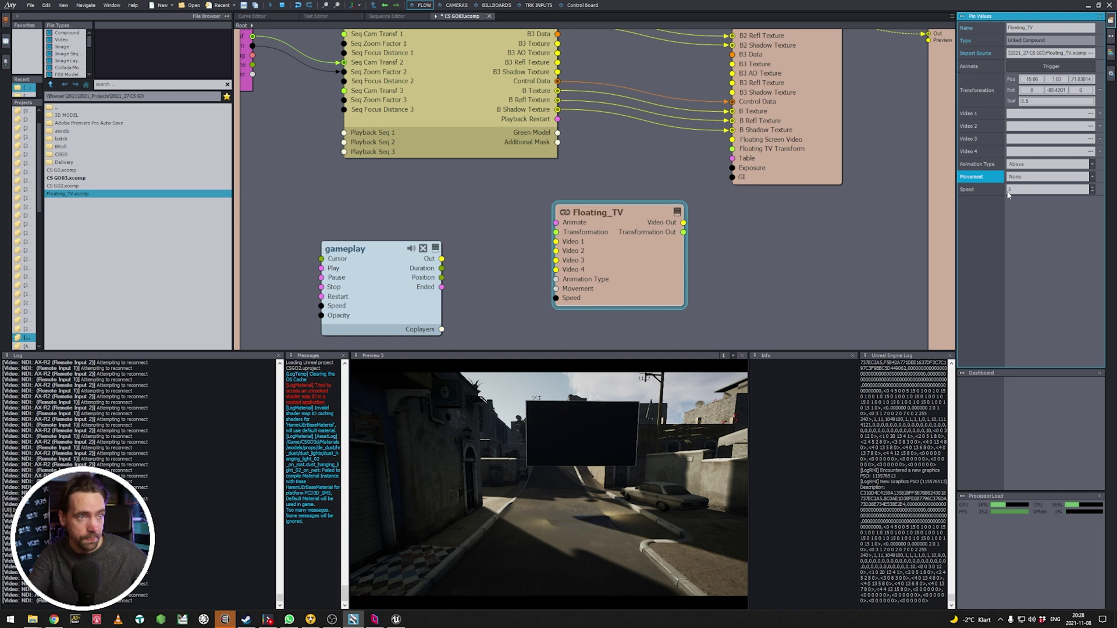
# - Connect the gameplay player's Out to Video 1 of Floating_TV and expose the Animate pin at the root compound's input edge
pyautogui.click(651, 289)
pyautogui.moveTo(651, 289); pyautogui.dragTo(635, 293)
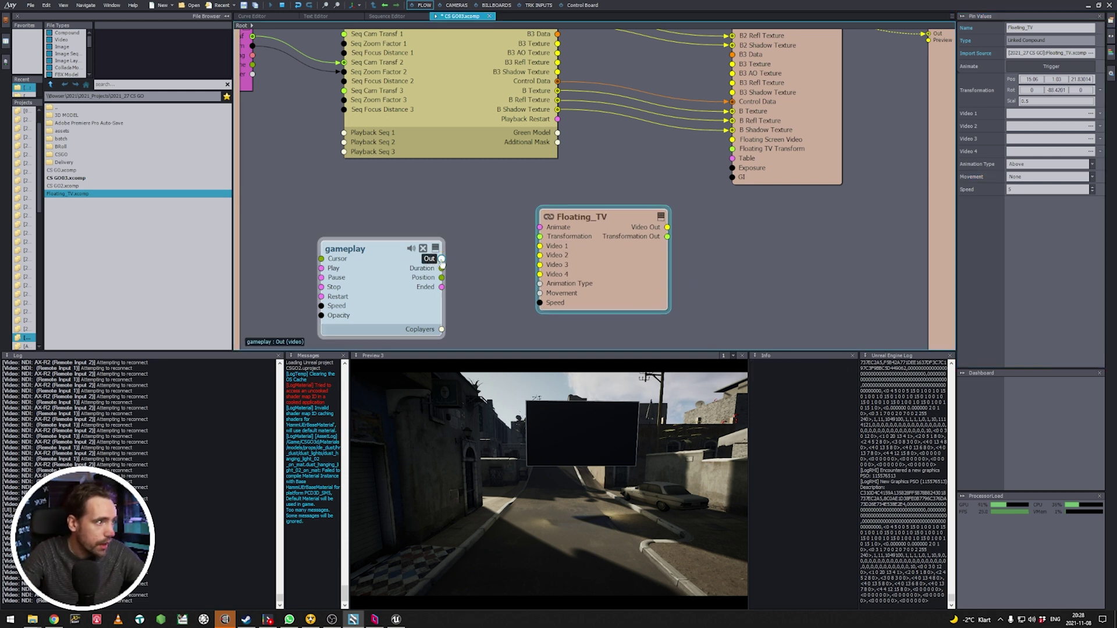
pyautogui.moveTo(442, 260)
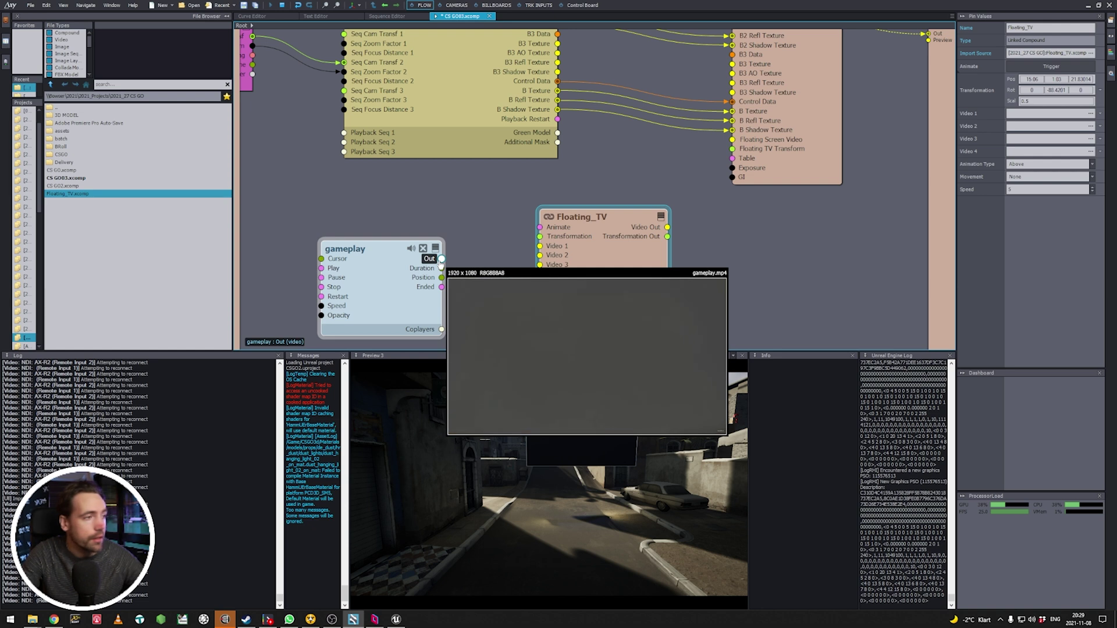
pyautogui.moveTo(443, 260); pyautogui.dragTo(540, 246)
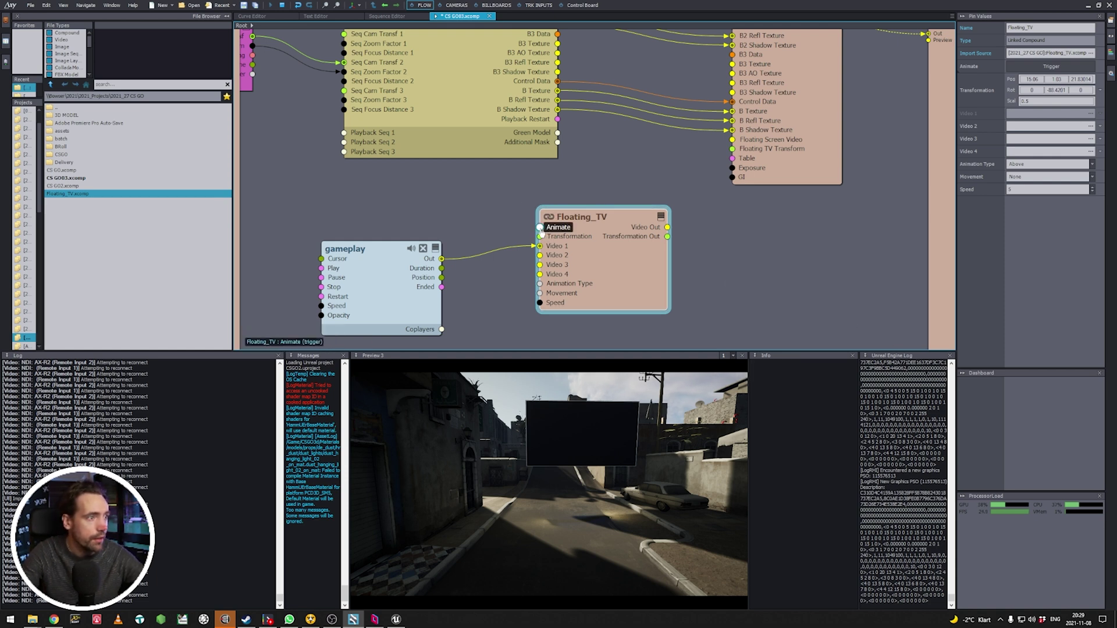
pyautogui.moveTo(540, 228); pyautogui.dragTo(238, 118)
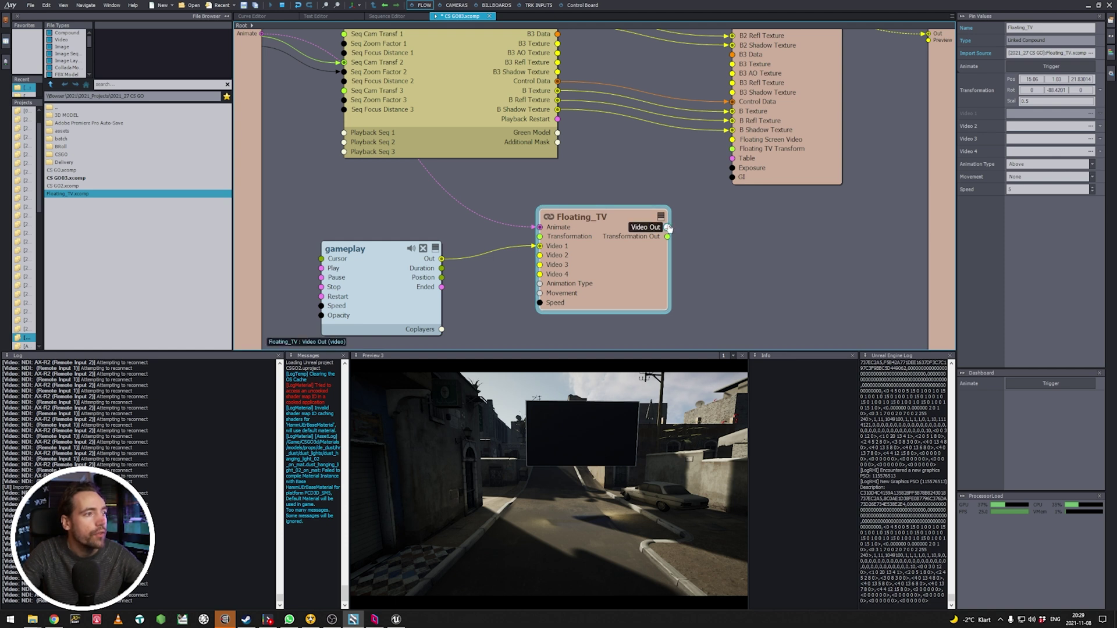
# - Connect Floating_TV's Video Out to Floating Screen Video and its Transformation Out to Floating TV Transform on the CSGO2 module
pyautogui.moveTo(668, 227); pyautogui.dragTo(739, 140)
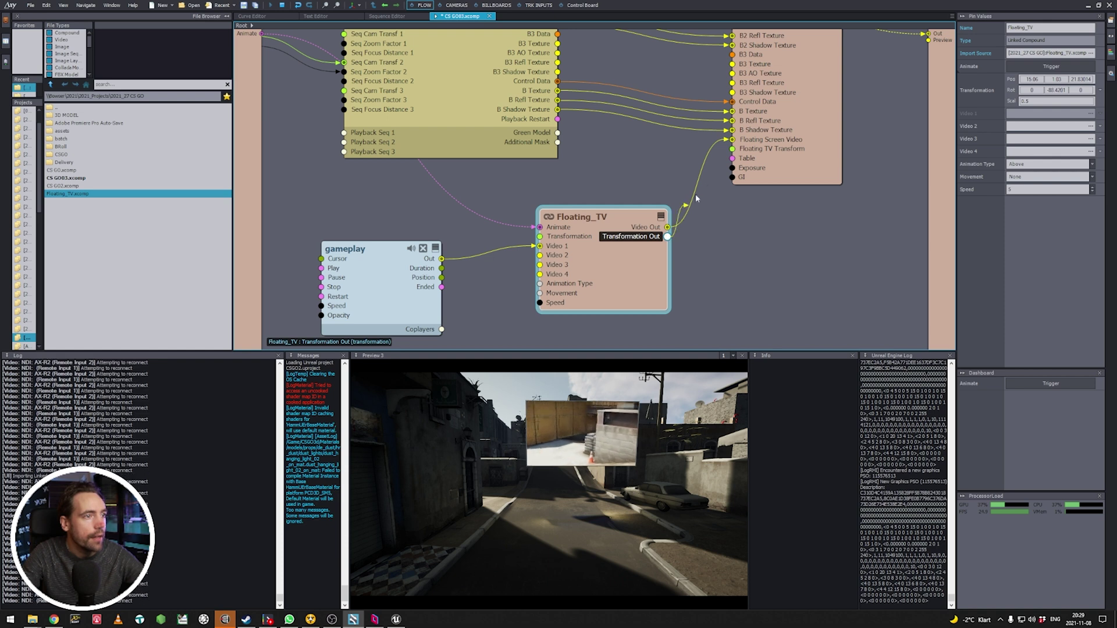
pyautogui.moveTo(668, 237); pyautogui.dragTo(703, 253)
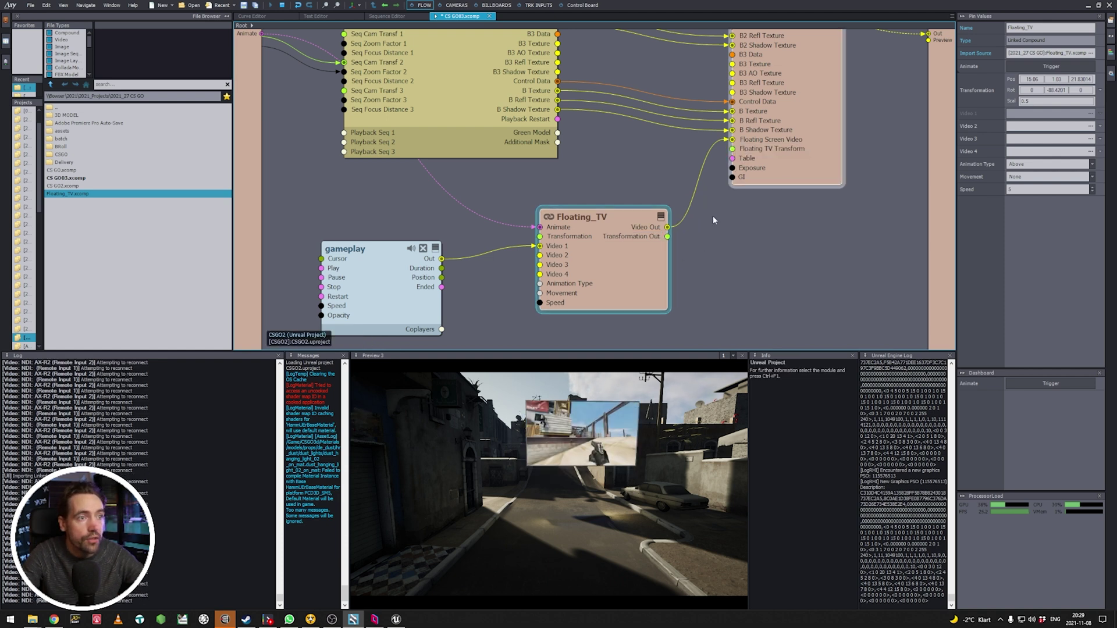
pyautogui.moveTo(668, 237); pyautogui.dragTo(745, 153)
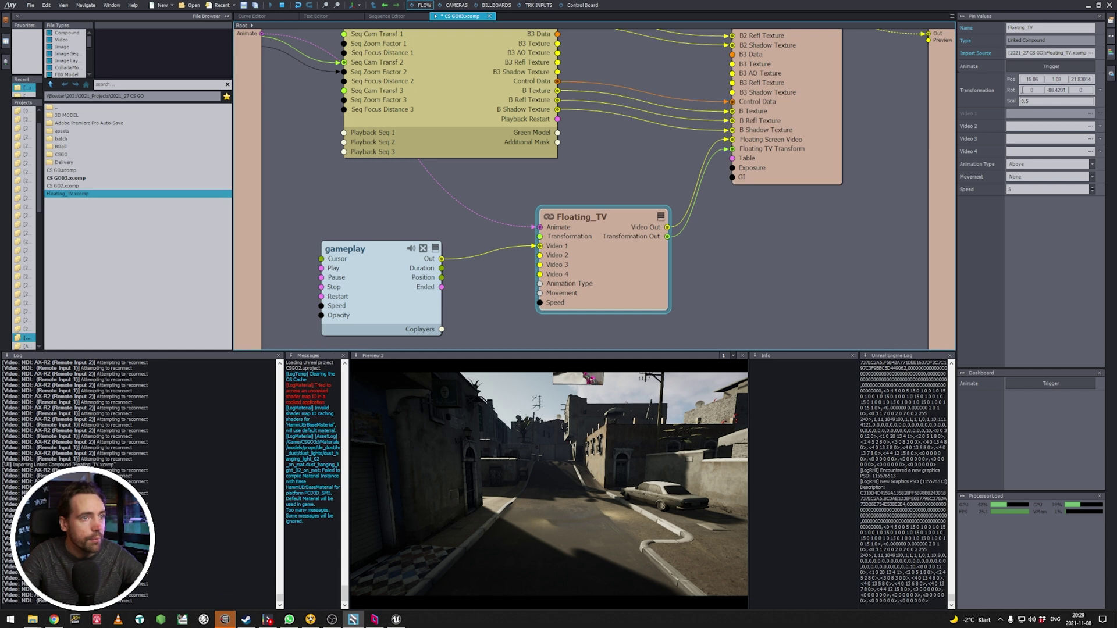
# - Set the scale of the Floating_TV module's Transformation to 1
pyautogui.click(1011, 102)
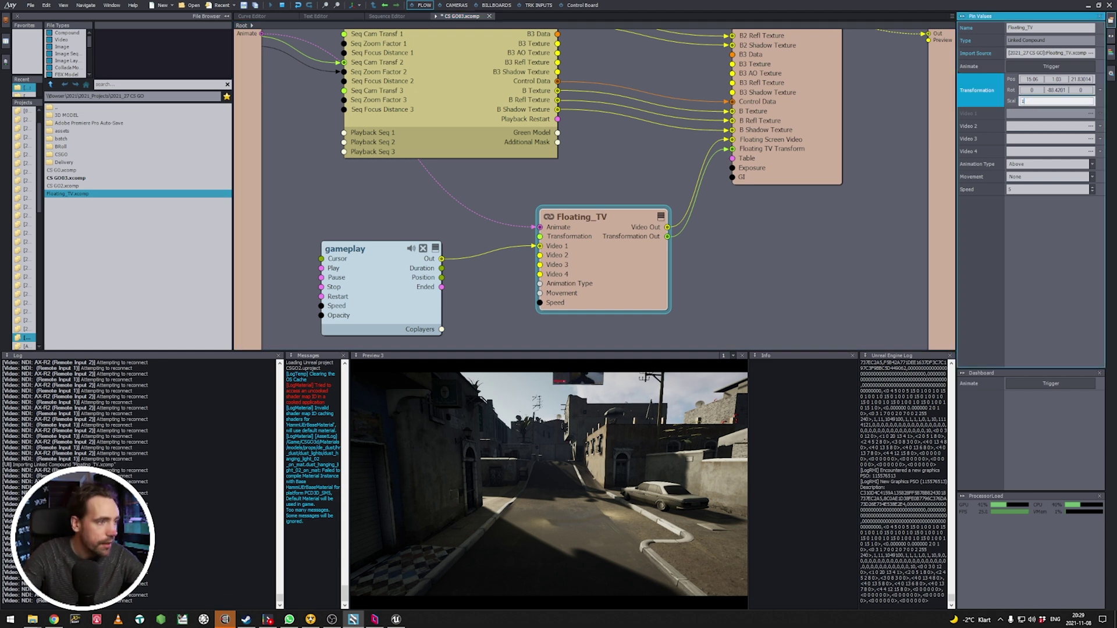
pyautogui.write('1')
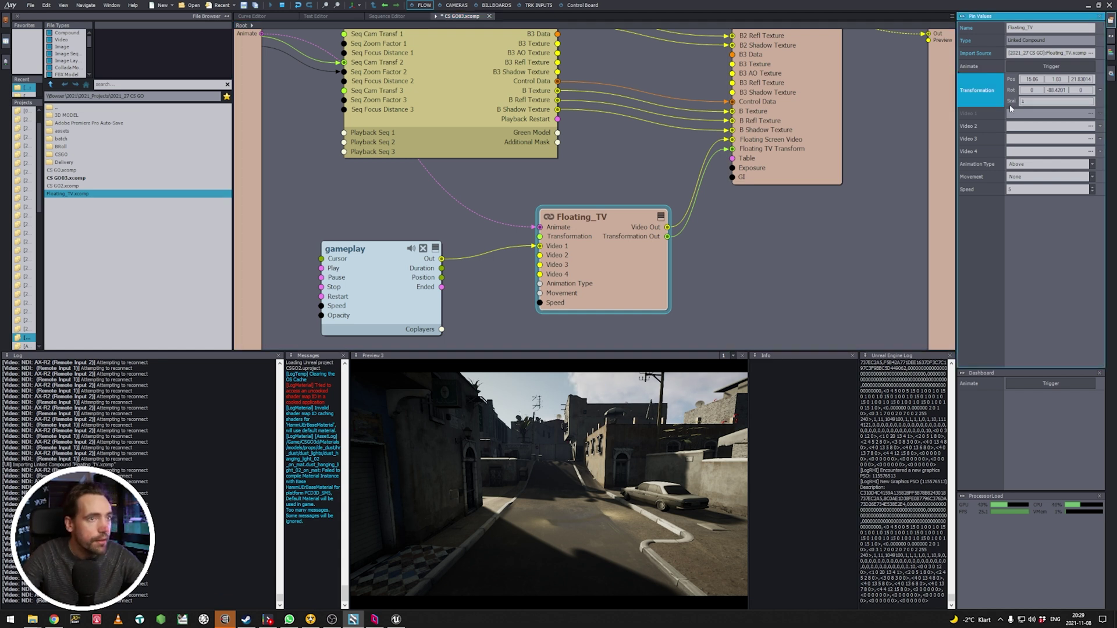
pyautogui.click(657, 288)
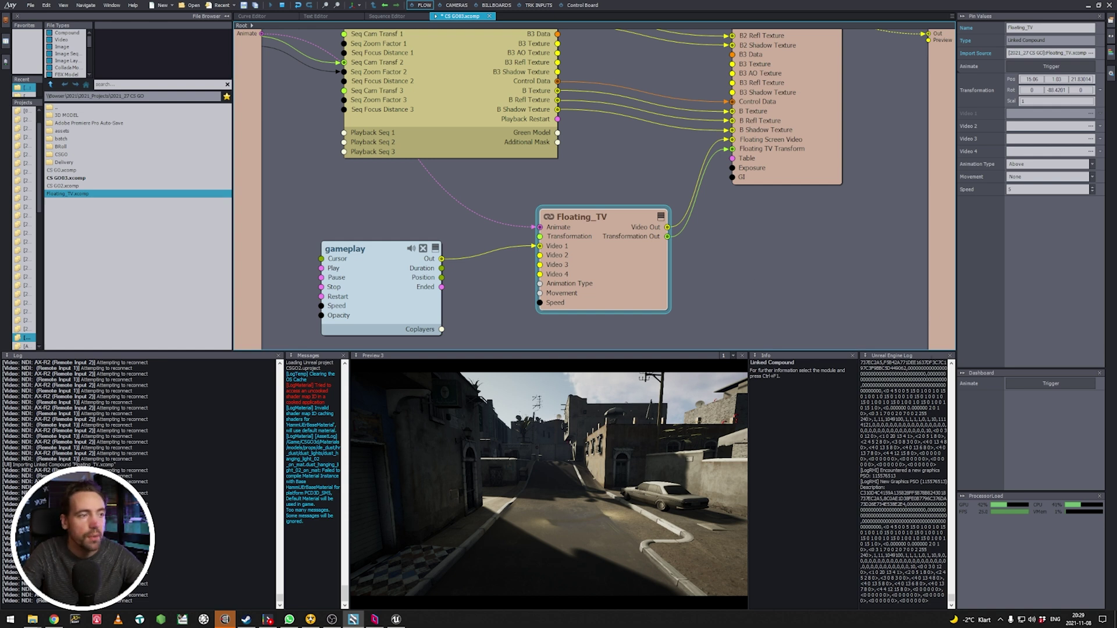
# - Trigger Animate repeatedly to bring the floating screen into the scene, send it out and bring it back
pyautogui.click(1031, 383)
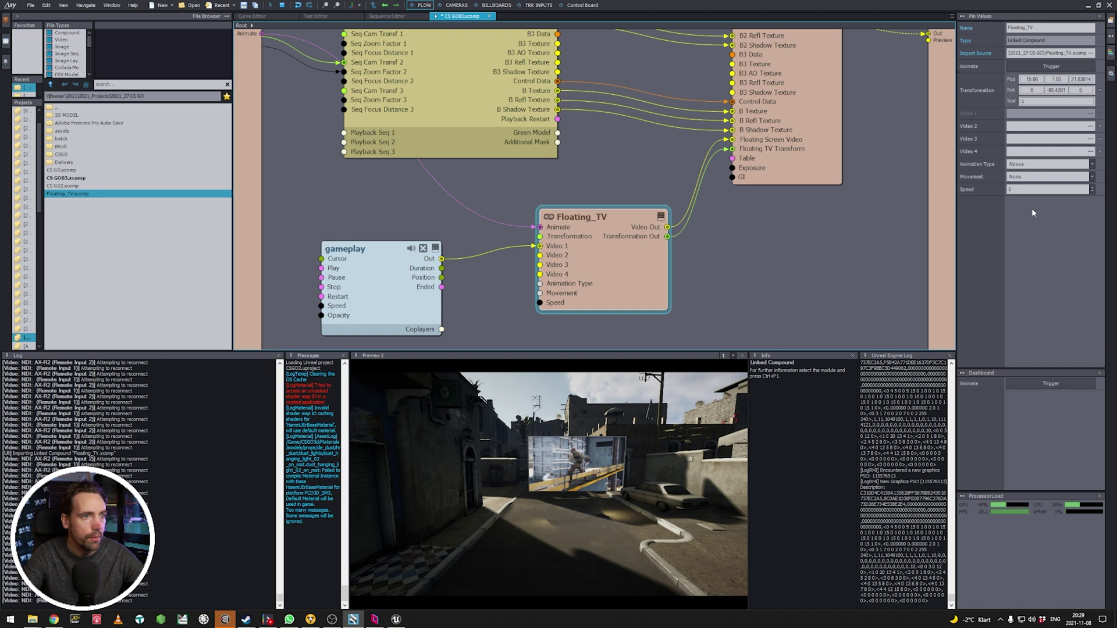
pyautogui.click(1036, 384)
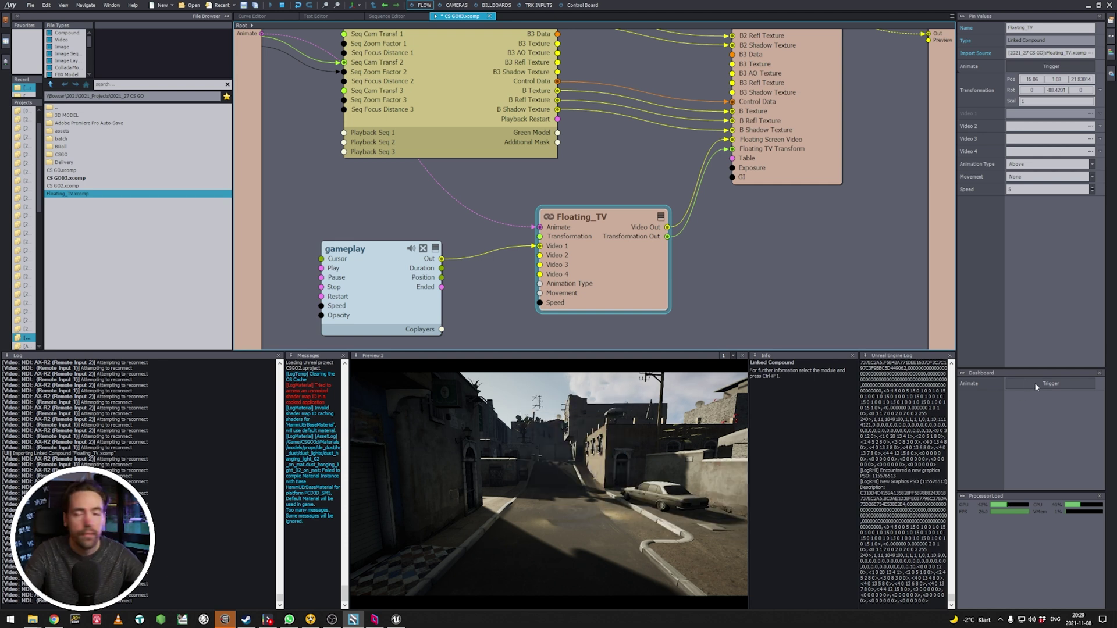
pyautogui.click(1034, 383)
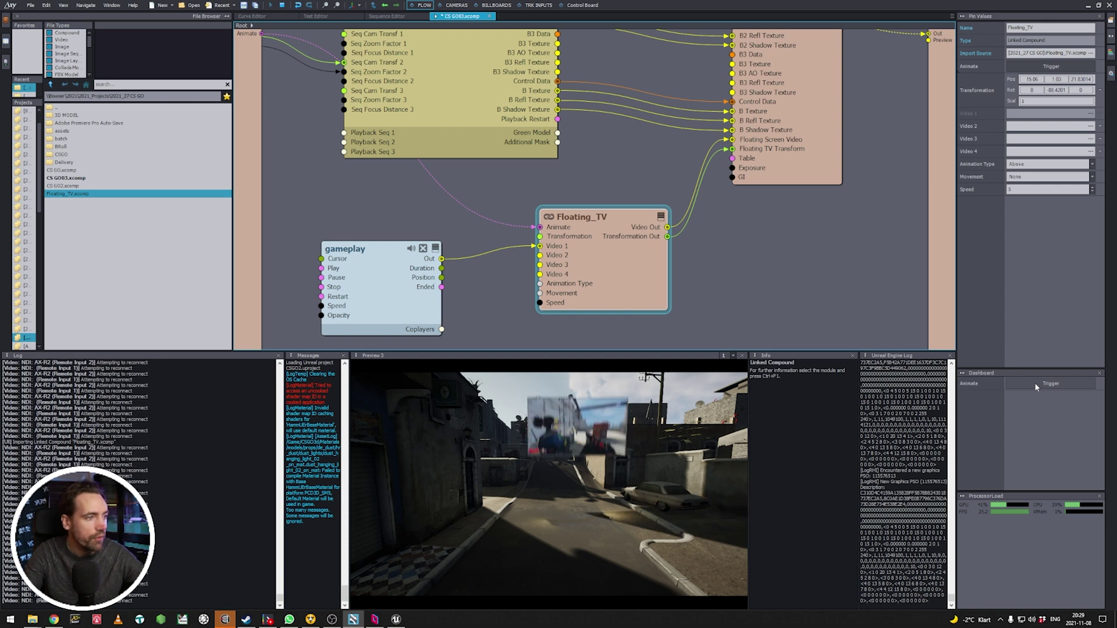
# - Raise the Y position in the Floating_TV module's Transformation and fine-tune it until the screen hovers slightly above the road
pyautogui.click(1062, 80)
pyautogui.scroll(20, 1063, 79)
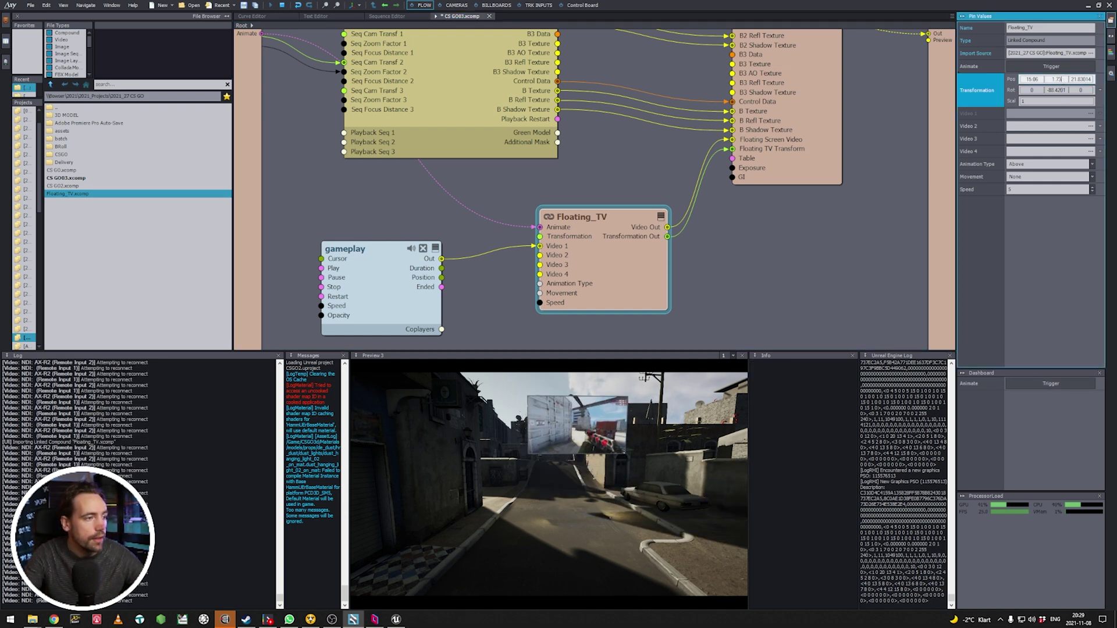
pyautogui.press('BackSpace')
pyautogui.press('BackSpace')
pyautogui.write('61')
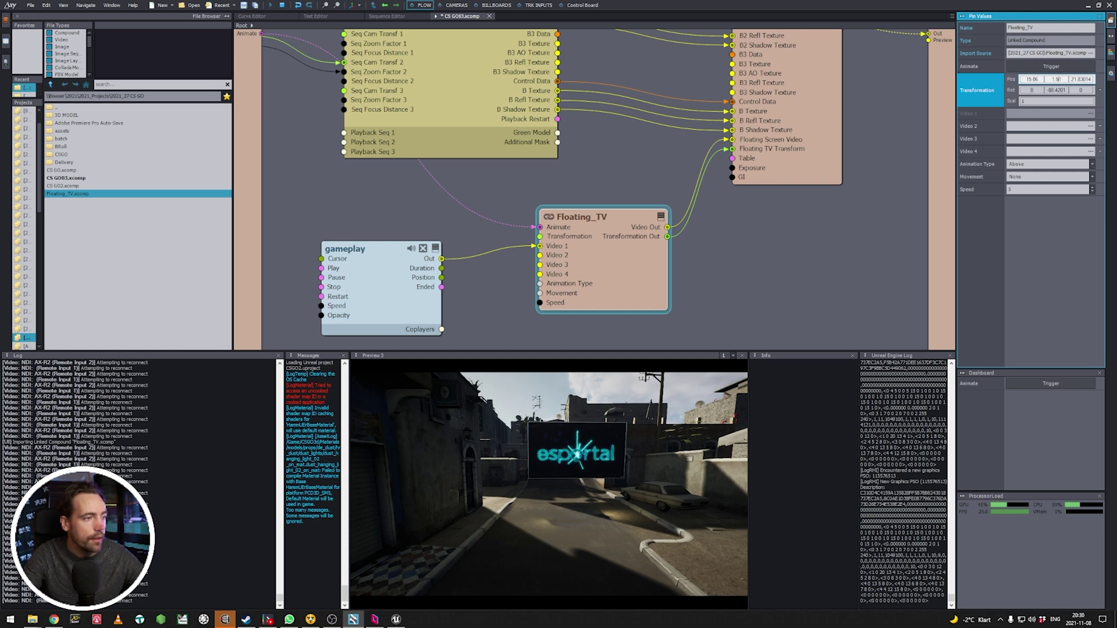
pyautogui.press('BackSpace')
pyautogui.press('BackSpace')
pyautogui.write('58')
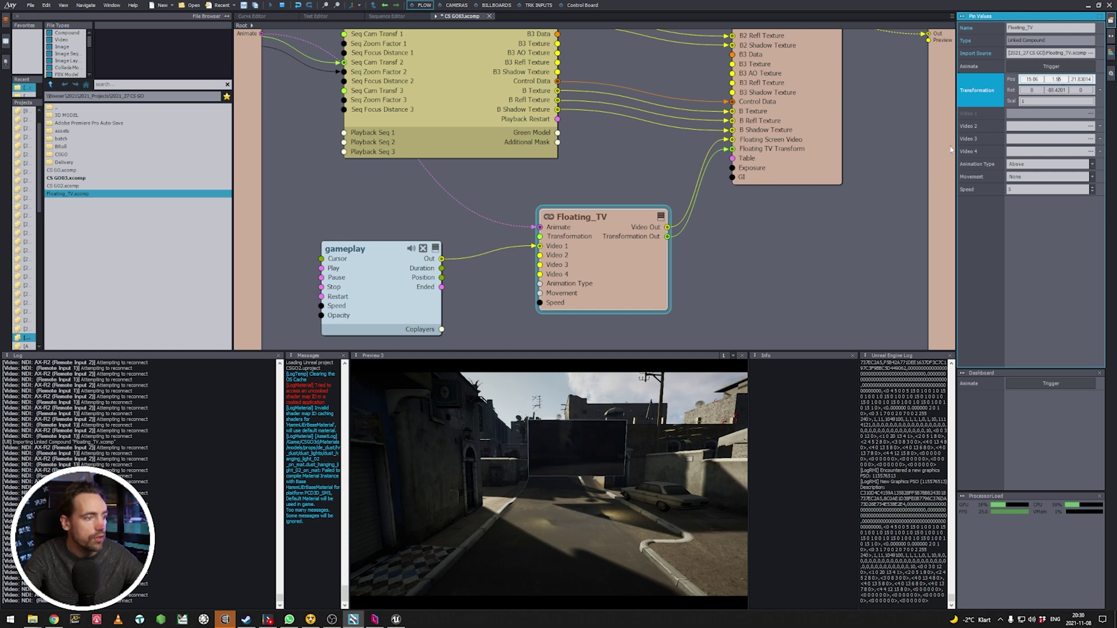
# - Adjust the Y rotation in the Floating_TV module's Transformation to about -122 so the screen is angled toward the camera
pyautogui.click(1055, 91)
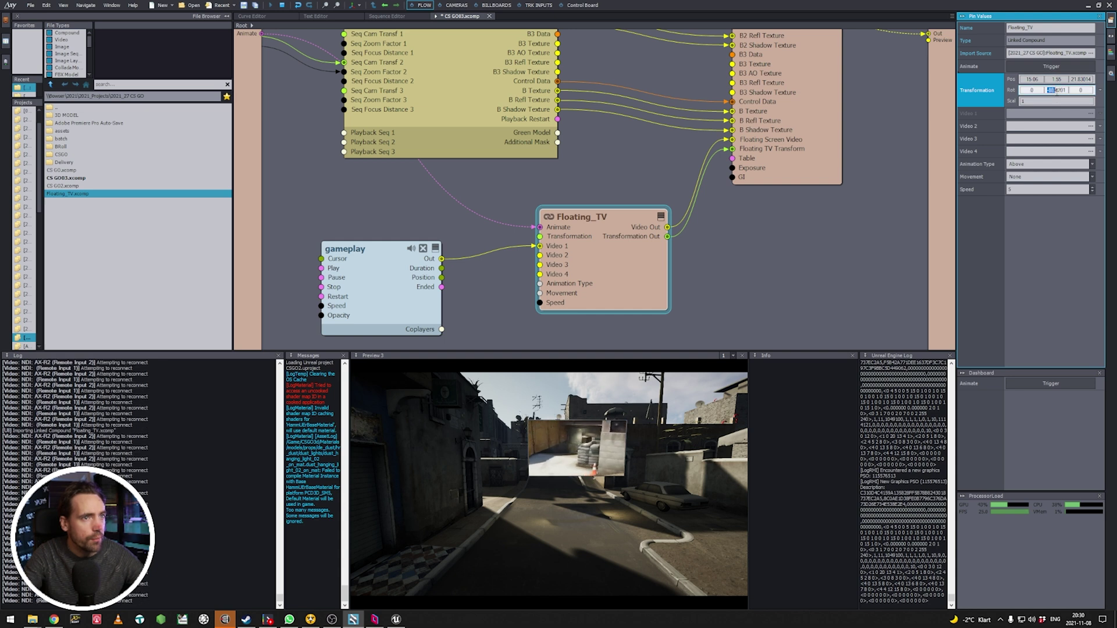
pyautogui.scroll(-20, 1048, 90)
pyautogui.moveTo(1047, 90); pyautogui.dragTo(1050, 90)
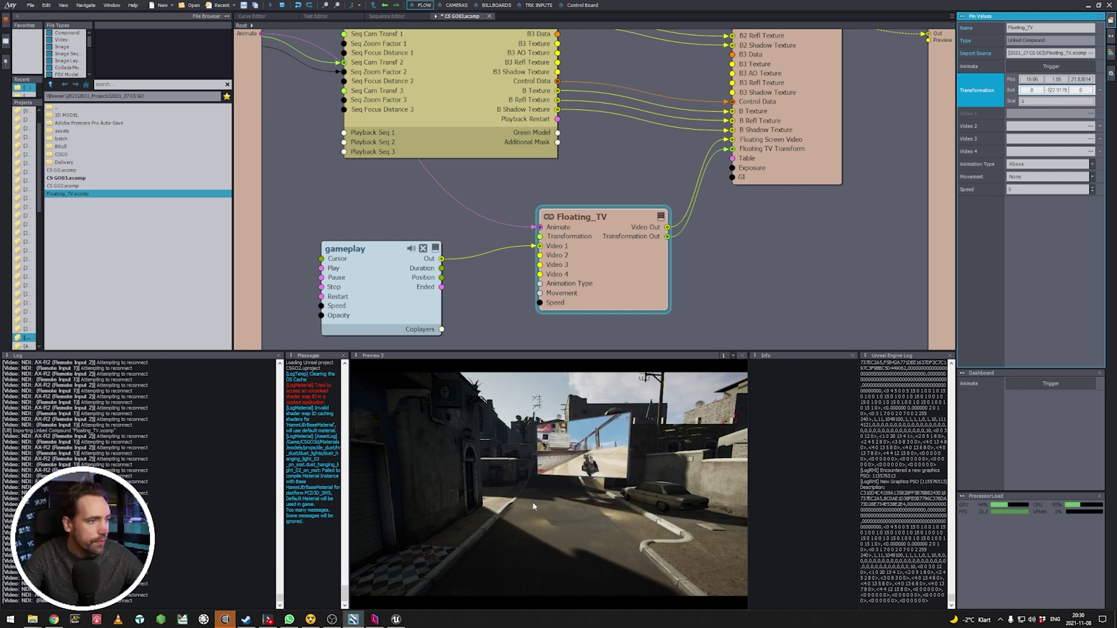
pyautogui.click(535, 506)
pyautogui.scroll(2, 535, 506)
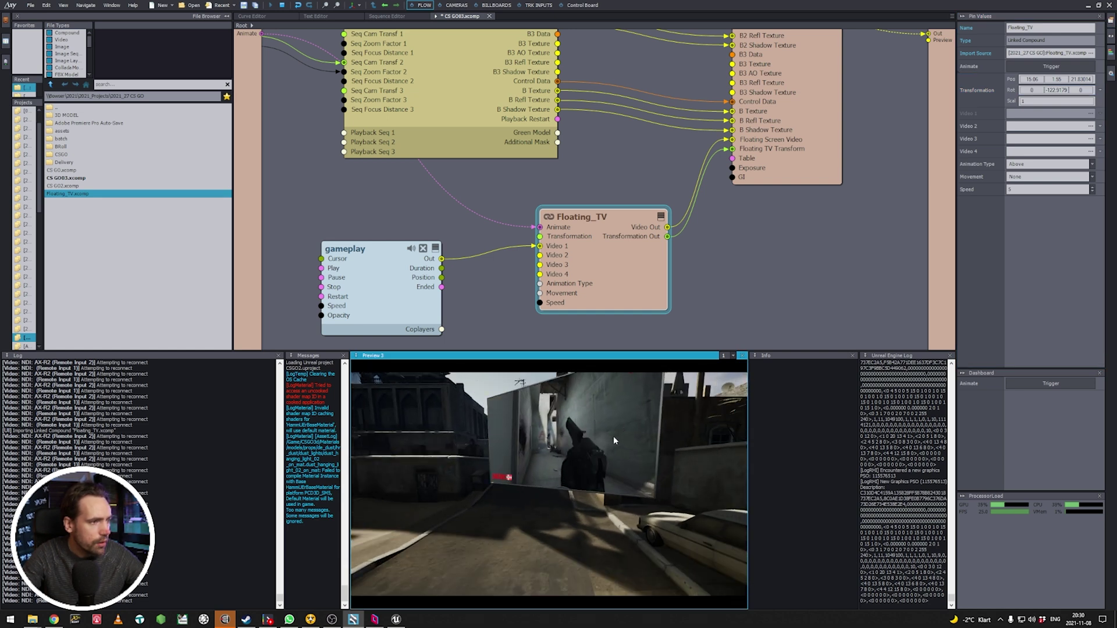
# - Try the Rotate option for the Floating_TV module's Movement and return Movement to None
pyautogui.click(1029, 178)
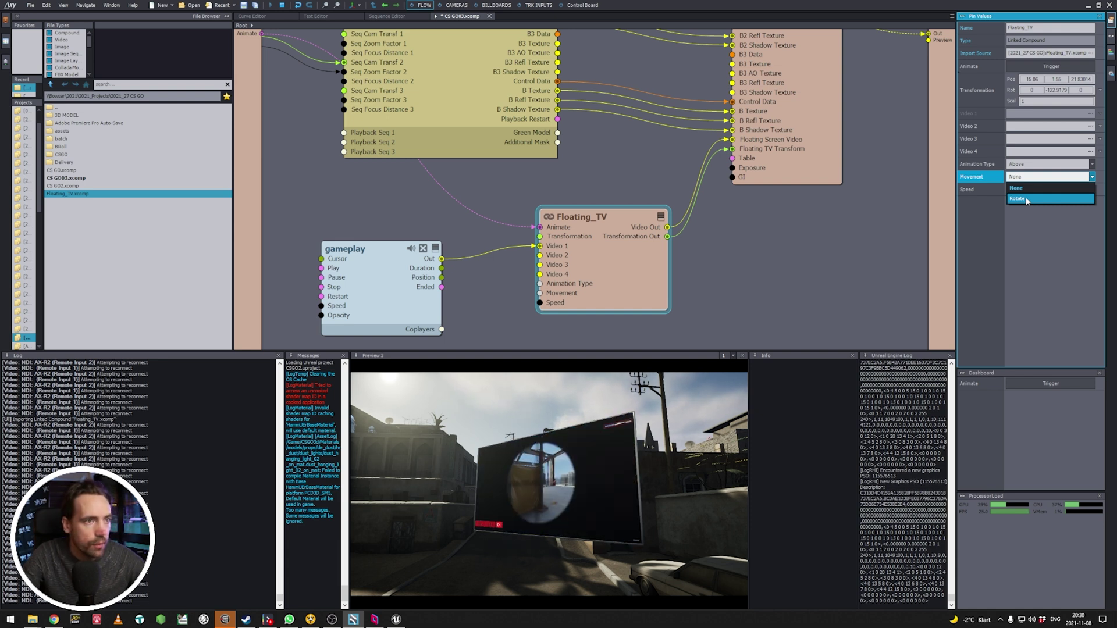
pyautogui.click(1027, 199)
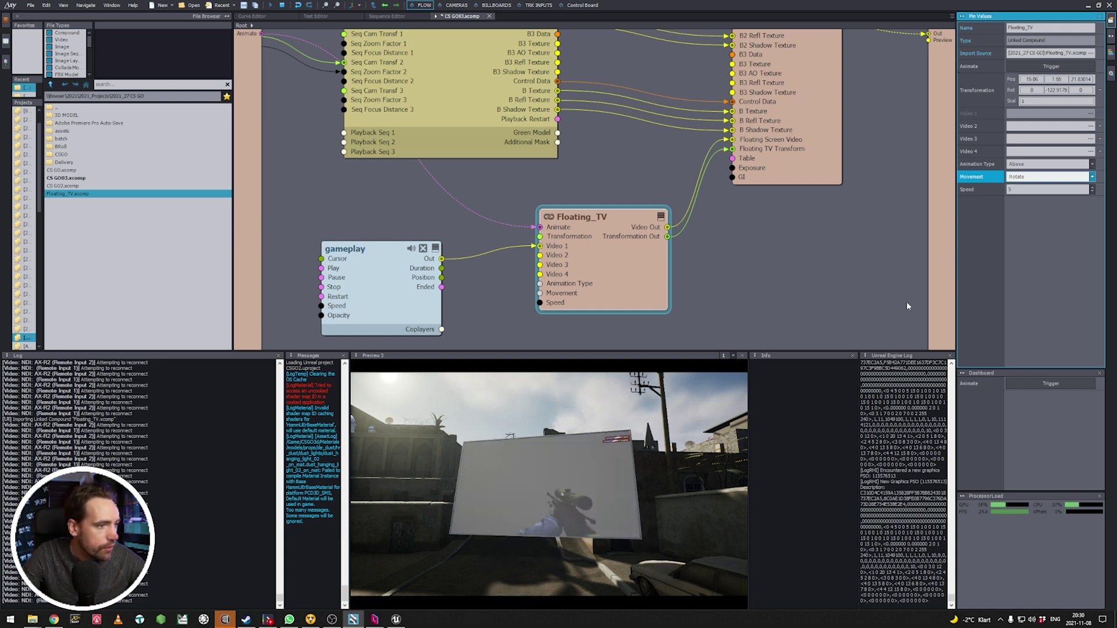
pyautogui.click(586, 547)
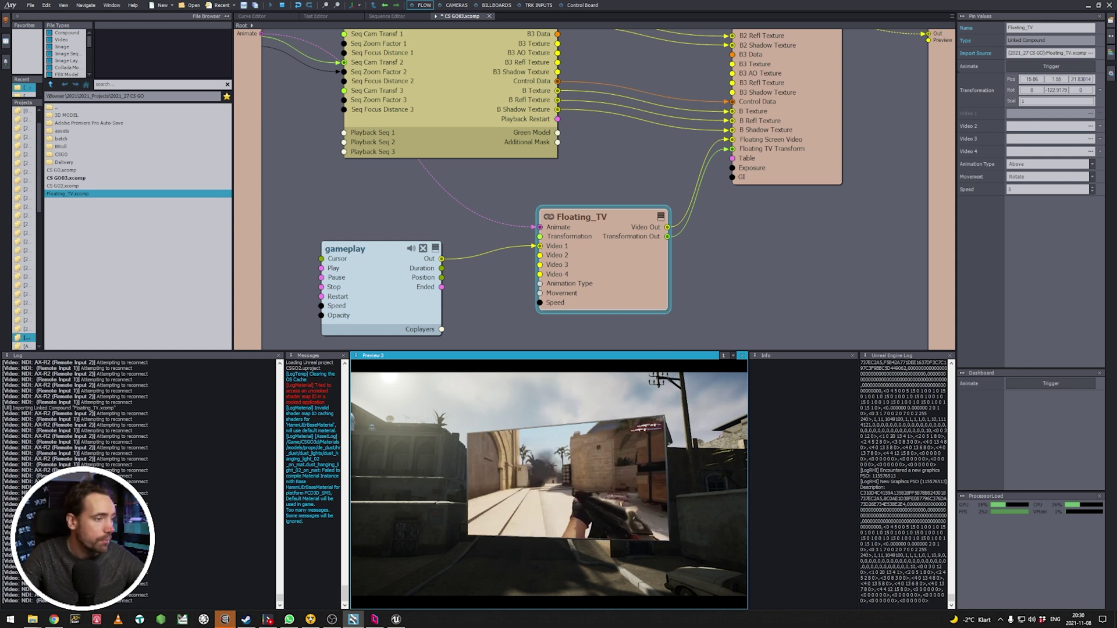
pyautogui.click(1019, 178)
pyautogui.click(1020, 190)
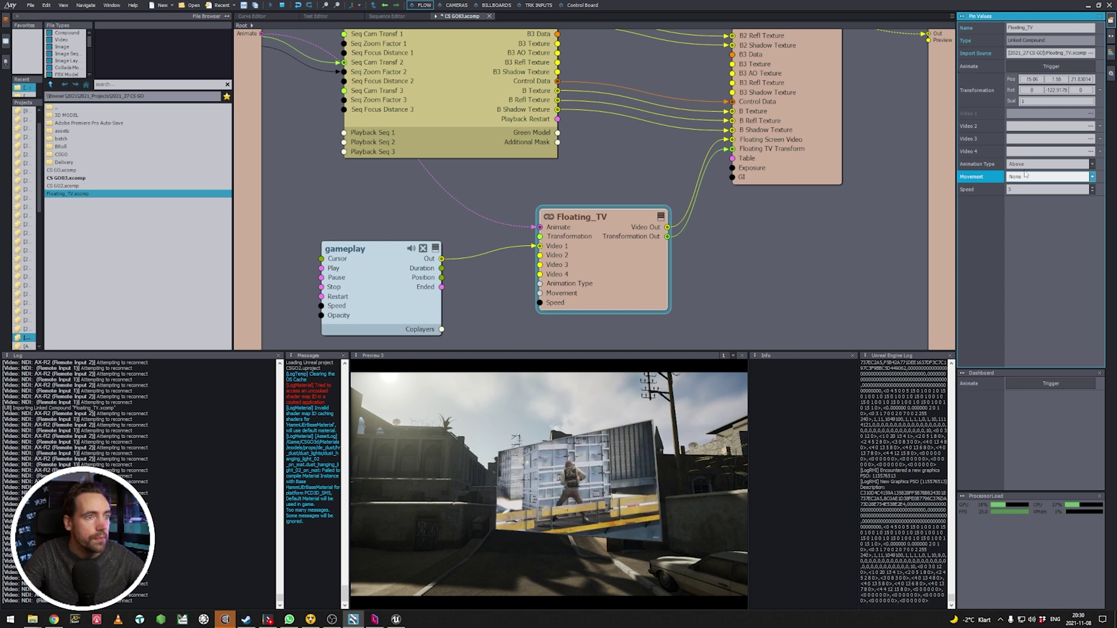
# - Set the Floating_TV module's Animation Type to Scale and trigger Animate repeatedly to scale the screen out and in
pyautogui.click(1027, 164)
pyautogui.click(1027, 186)
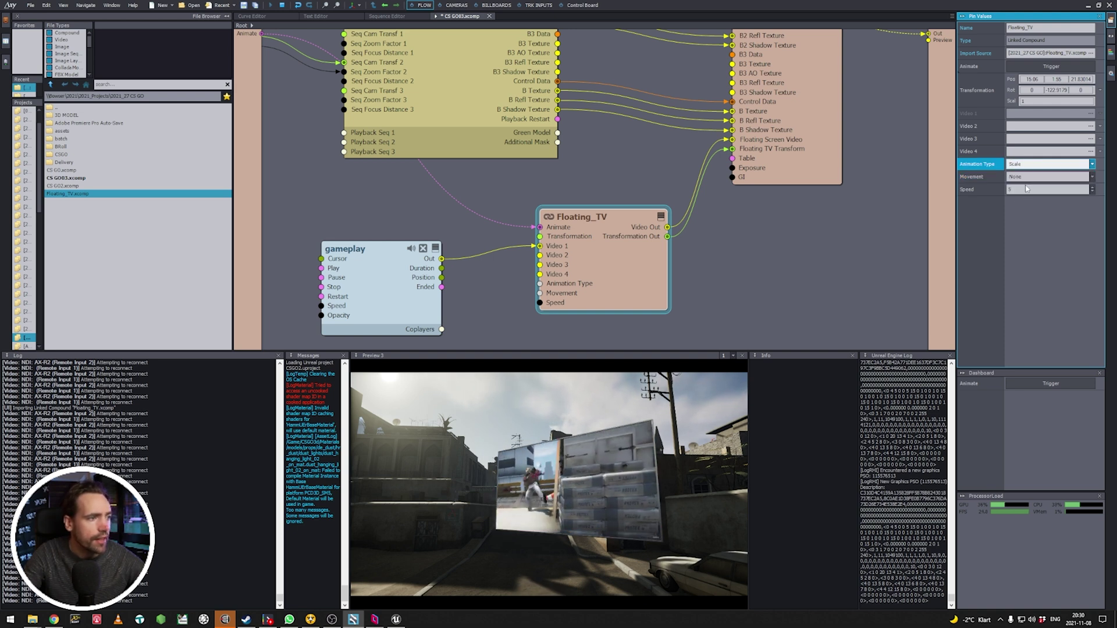
pyautogui.click(1035, 383)
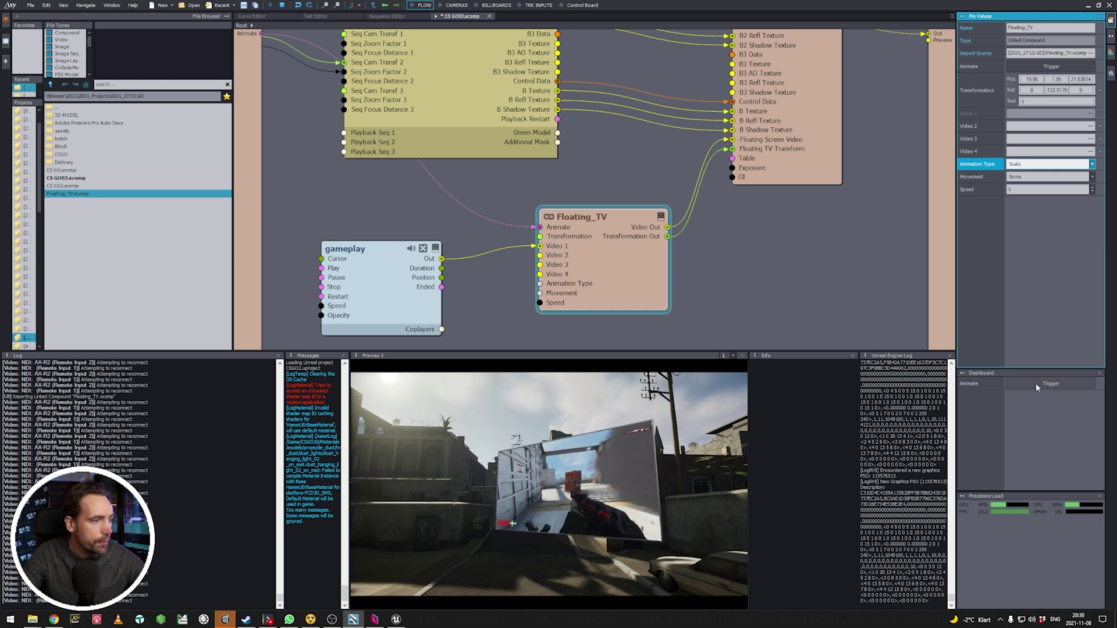
pyautogui.click(1036, 383)
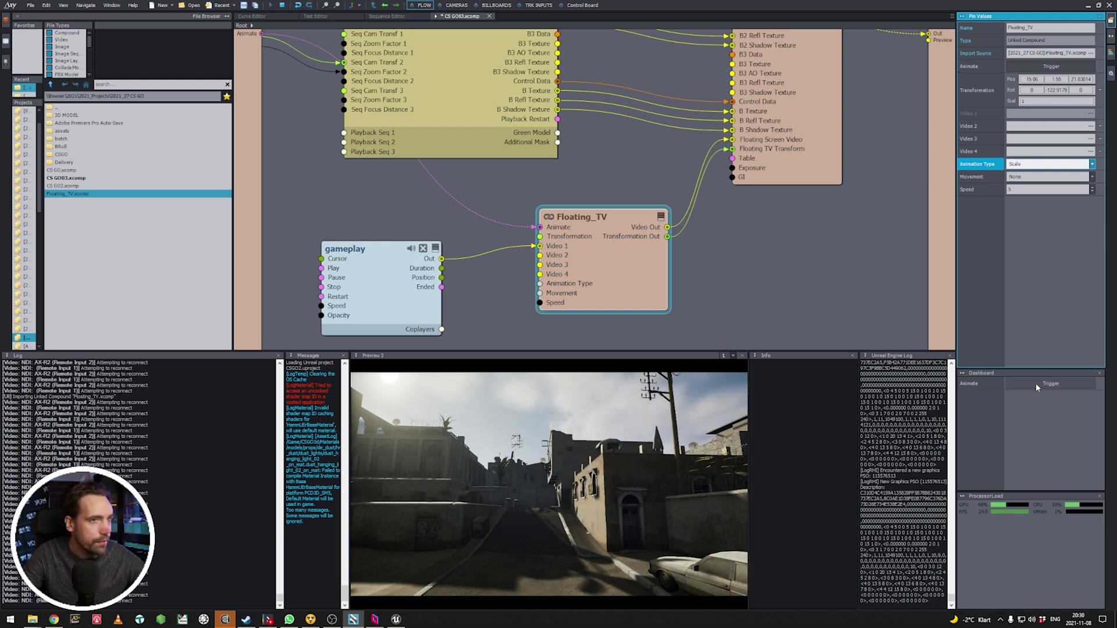
pyautogui.click(1036, 383)
pyautogui.click(1036, 383)
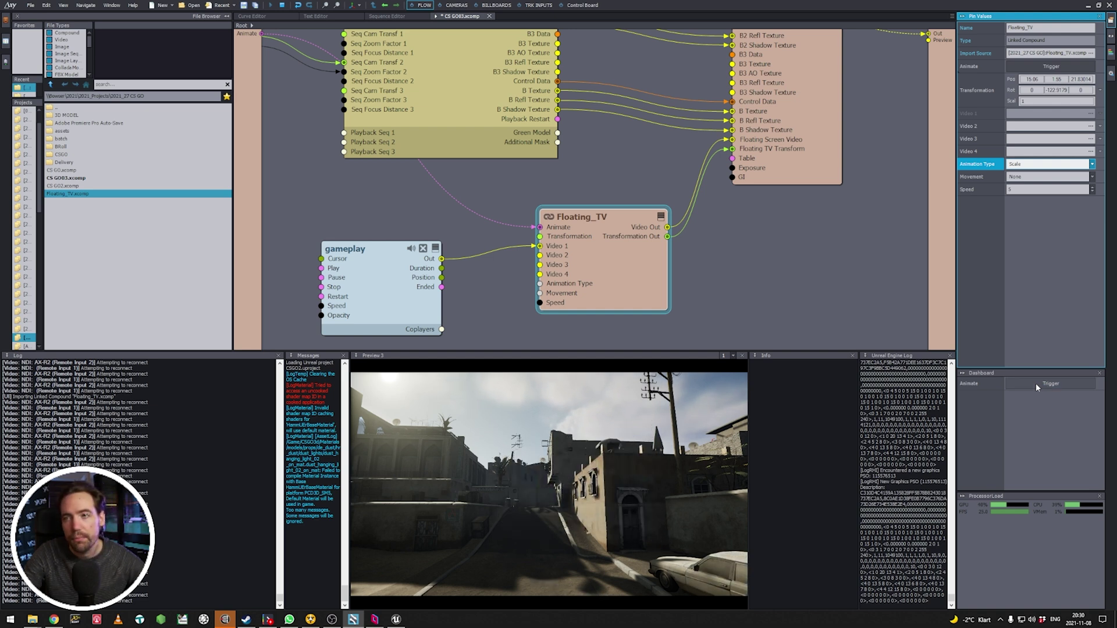
pyautogui.click(1036, 383)
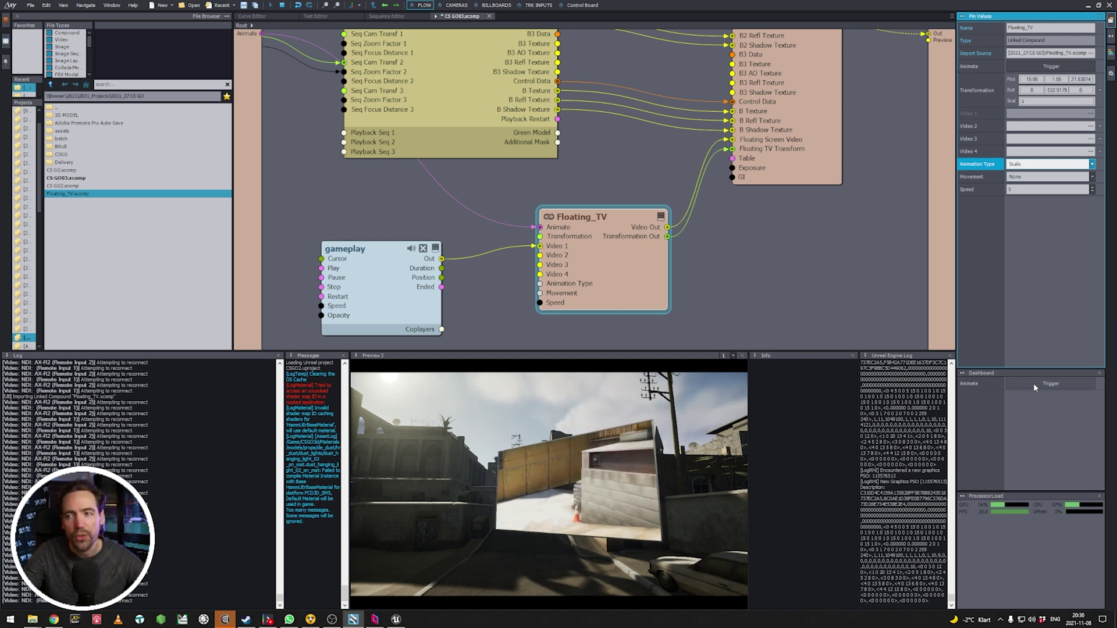
# - Set the Floating_TV module's Animation Type to Above and trigger Animate repeatedly to send the screen out and back
pyautogui.click(1033, 164)
pyautogui.click(1031, 176)
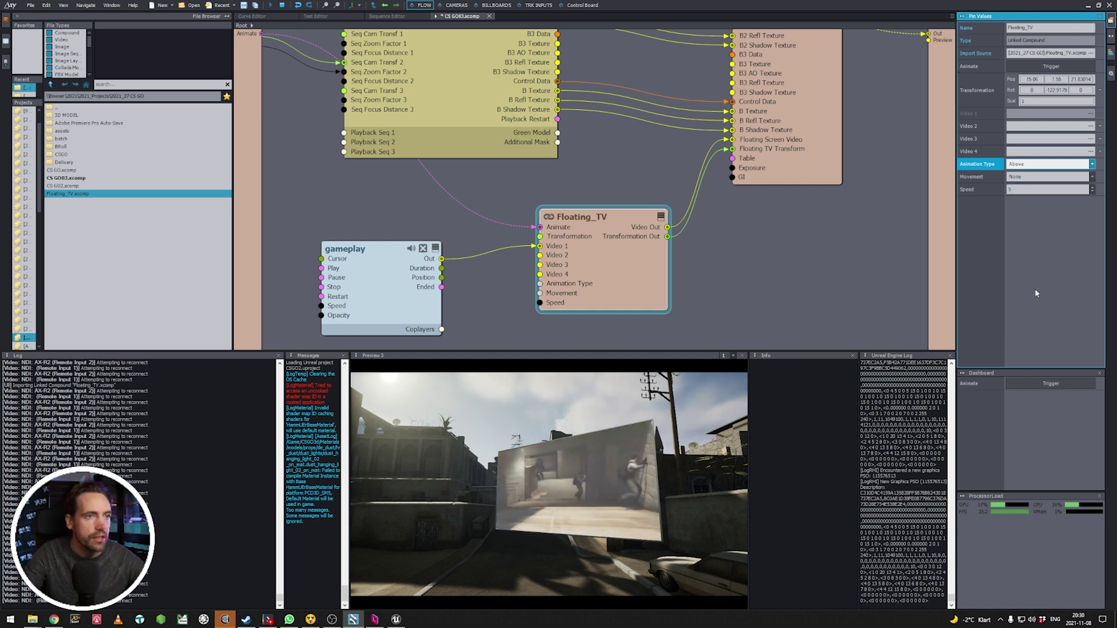
pyautogui.click(1048, 384)
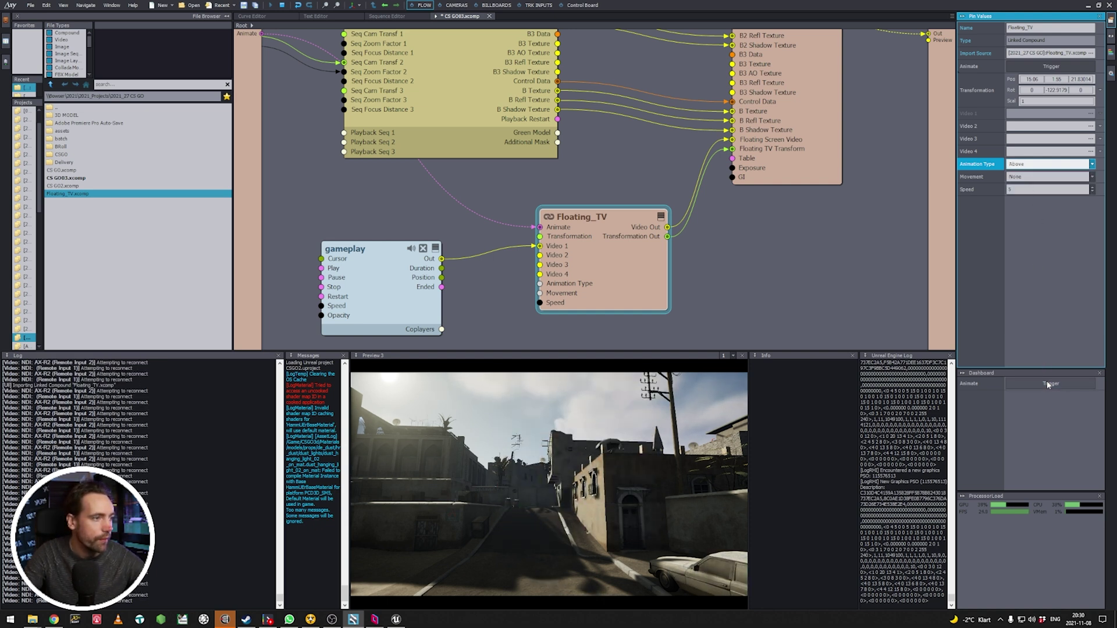
pyautogui.click(1045, 382)
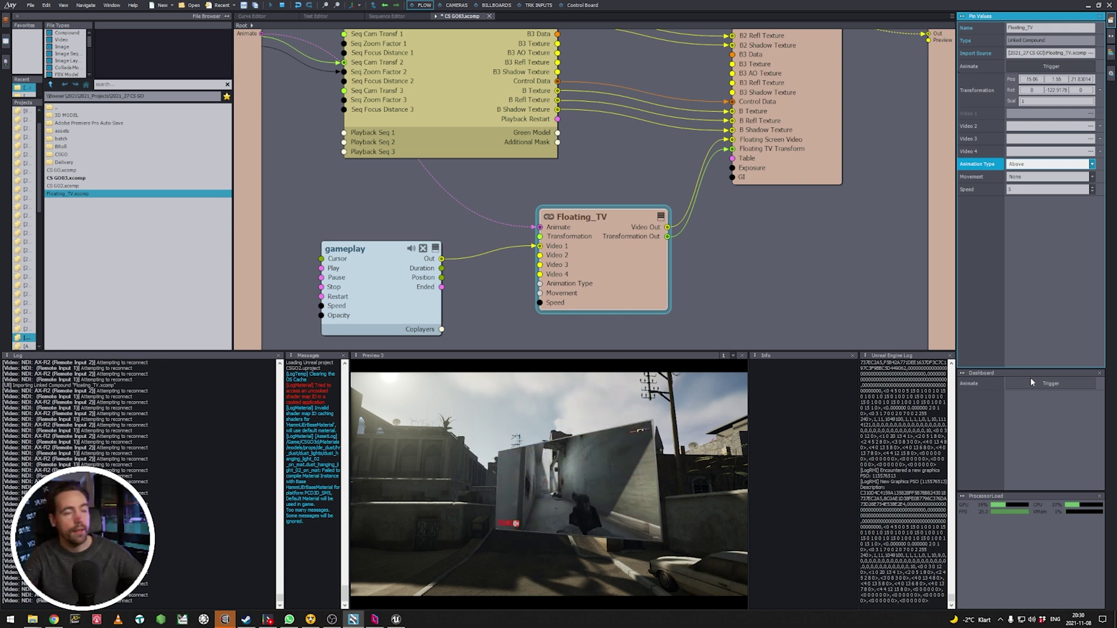
pyautogui.click(1018, 384)
pyautogui.click(1018, 384)
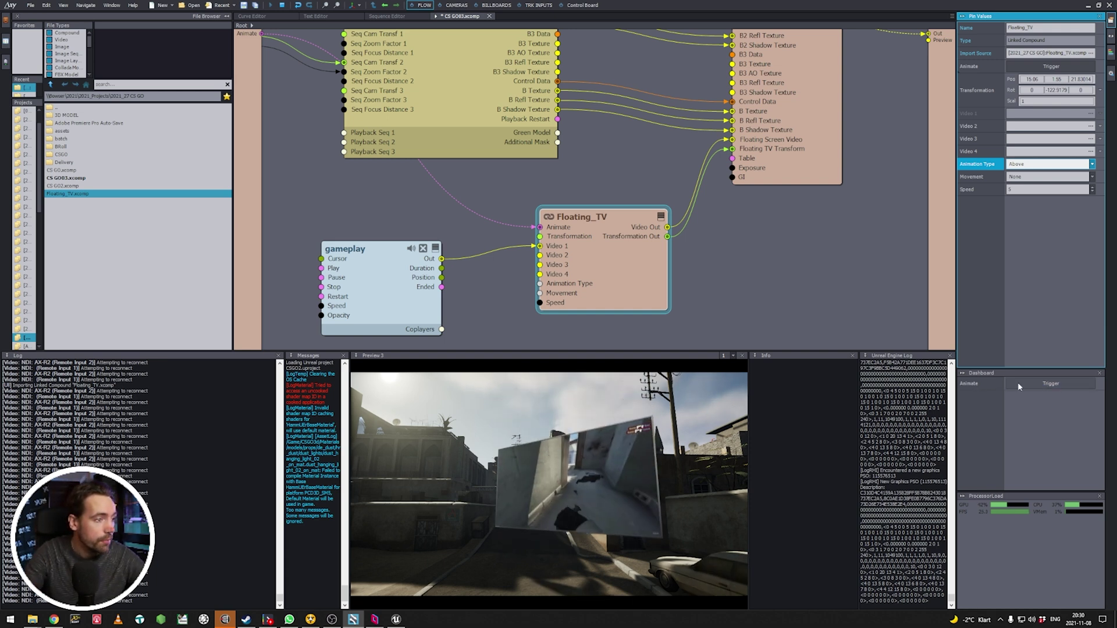
pyautogui.click(1018, 384)
pyautogui.click(1018, 383)
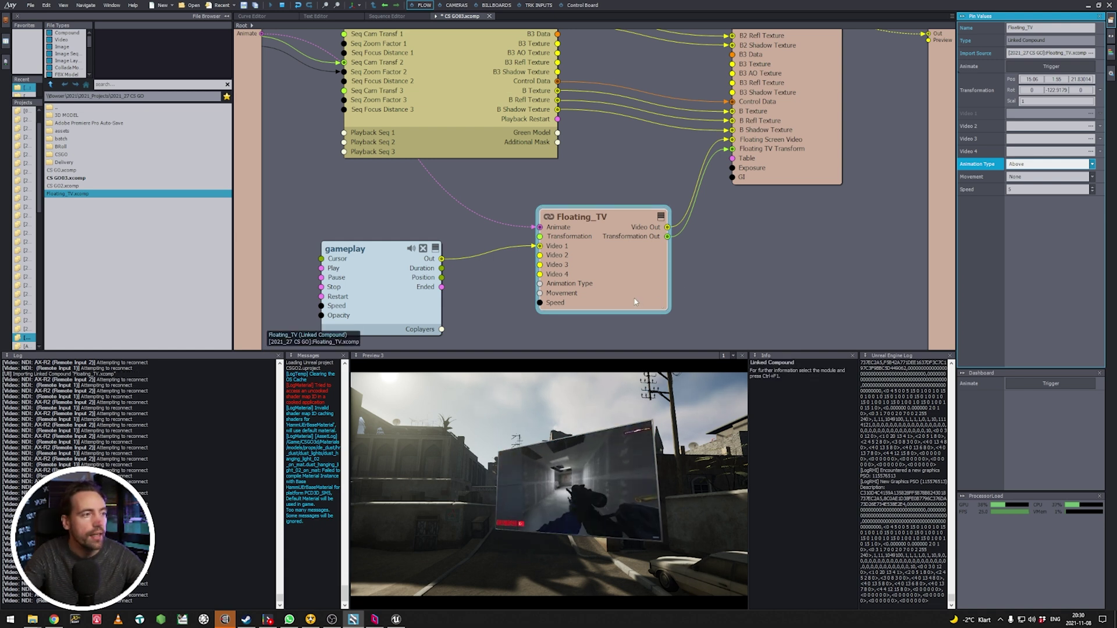
# - Switch the linked Floating_TV compound to in-place editing and open its internal node graph
pyautogui.rightClick(626, 273)
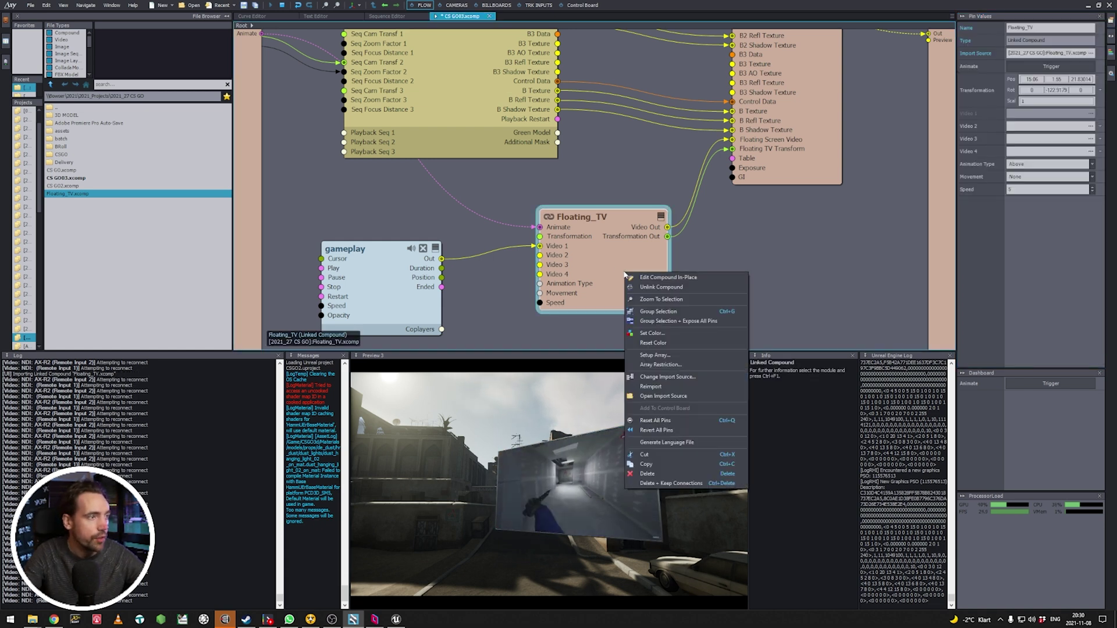
pyautogui.click(672, 279)
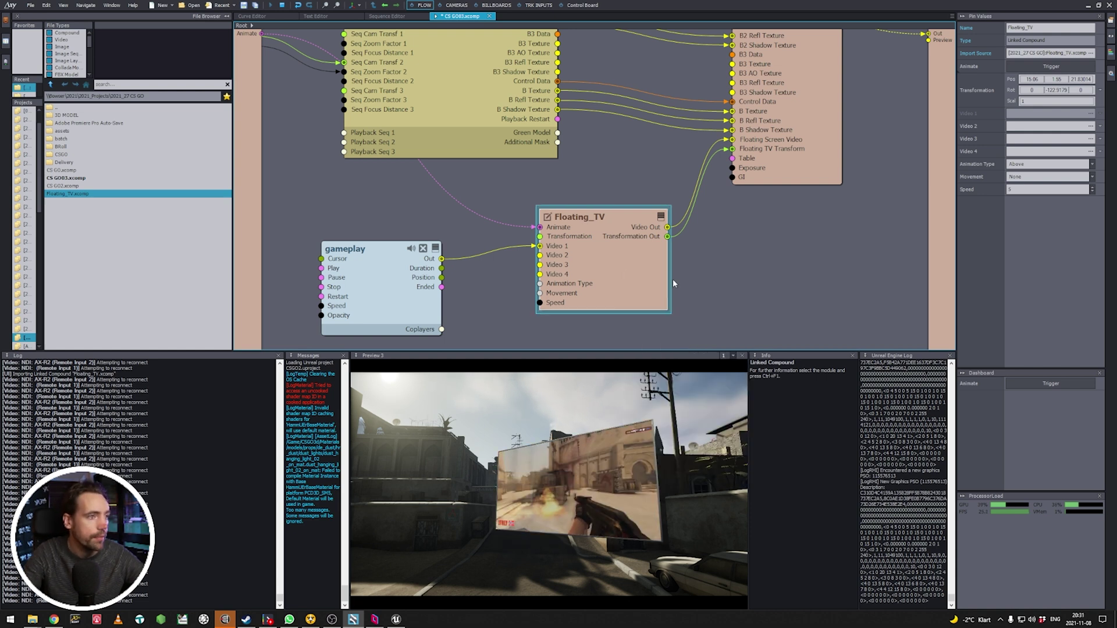
pyautogui.doubleClick(619, 290)
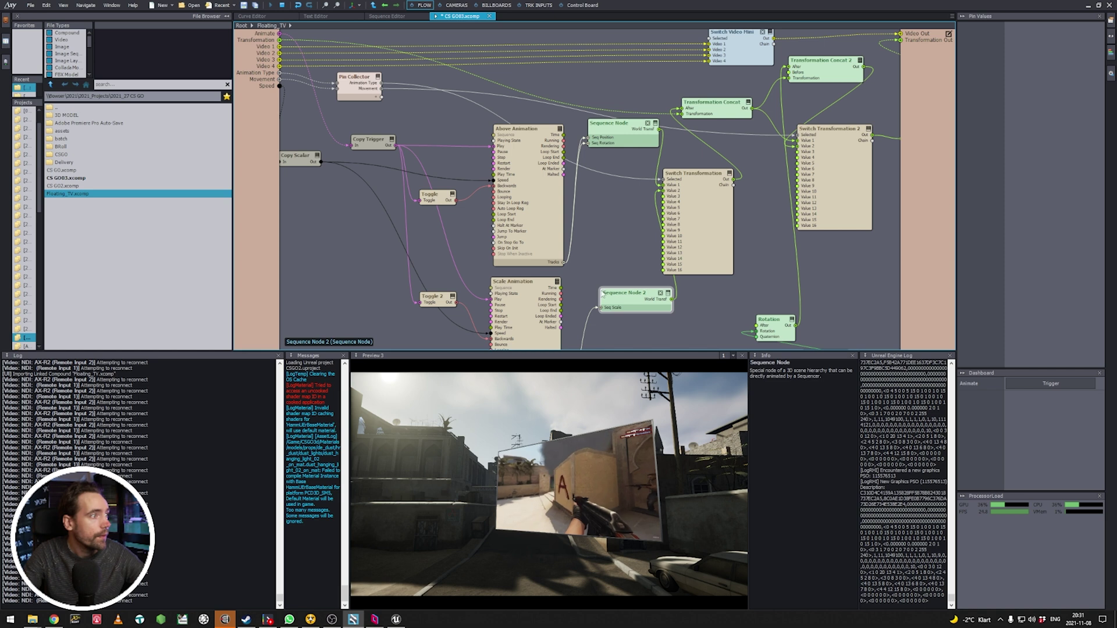
pyautogui.moveTo(377, 271); pyautogui.dragTo(460, 271, button='middle')
pyautogui.scroll(-2, 456, 265)
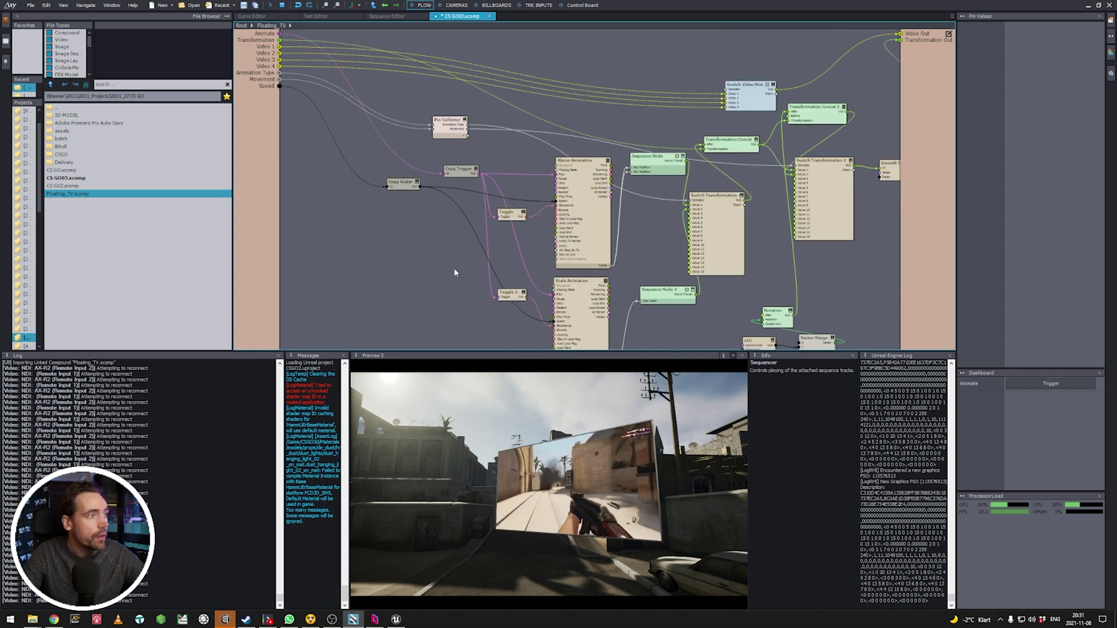
pyautogui.moveTo(438, 262); pyautogui.dragTo(351, 208, button='right')
pyautogui.scroll(-1, 352, 207)
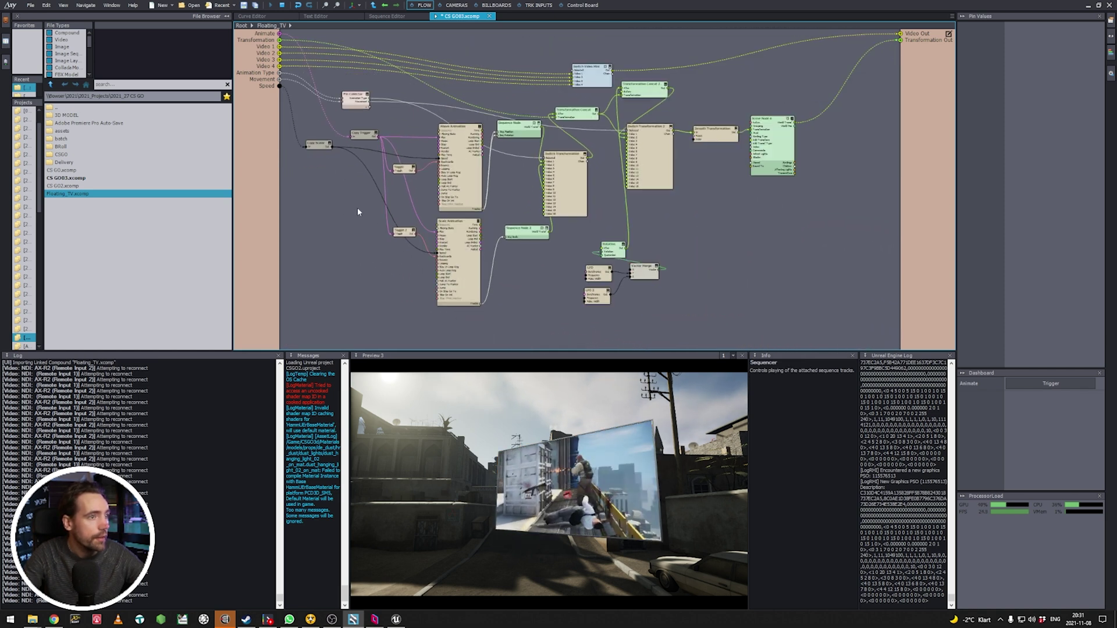
pyautogui.moveTo(720, 225); pyautogui.dragTo(766, 229, button='right')
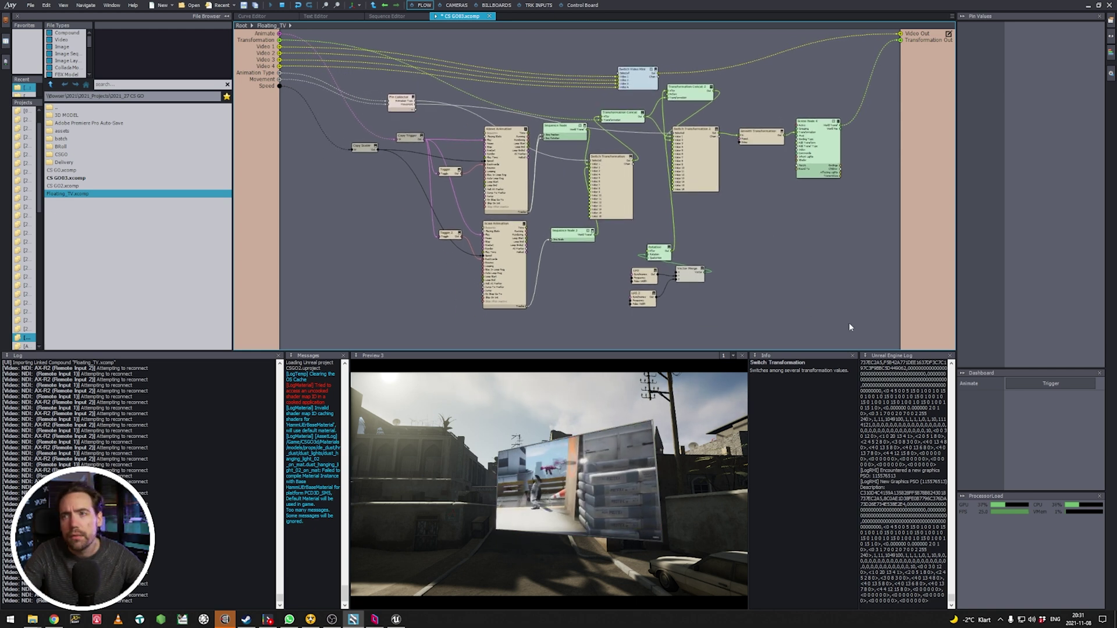
# - Enlarge the flow editor by shrinking the preview and log area below it and narrowing the Pin Values area
pyautogui.moveTo(873, 353); pyautogui.dragTo(873, 500)
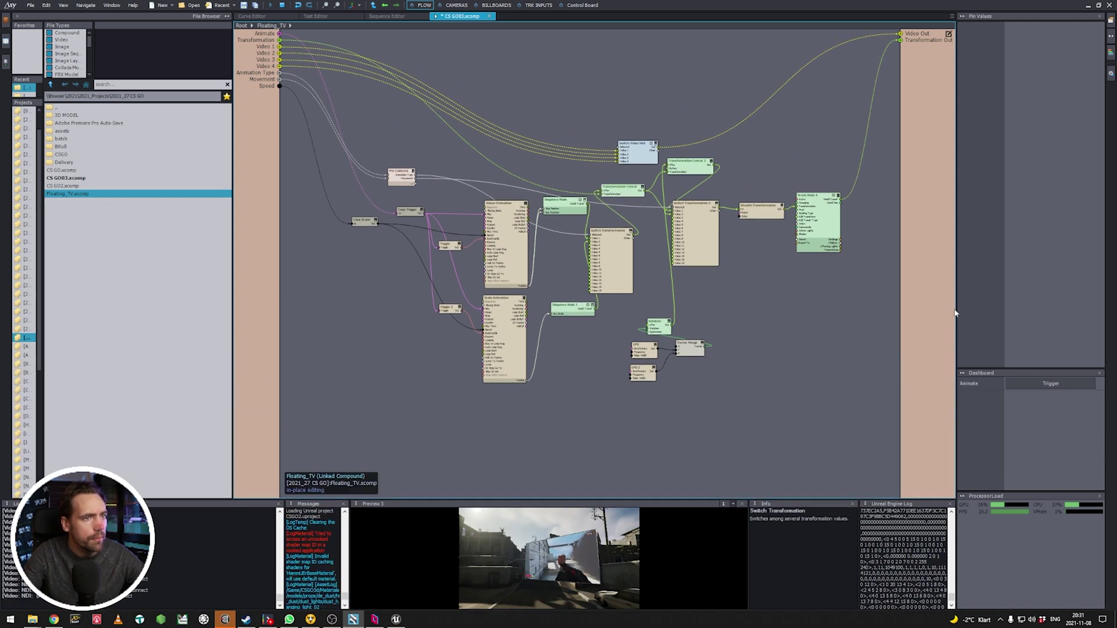
pyautogui.moveTo(958, 308); pyautogui.dragTo(1033, 302)
pyautogui.scroll(2, 810, 313)
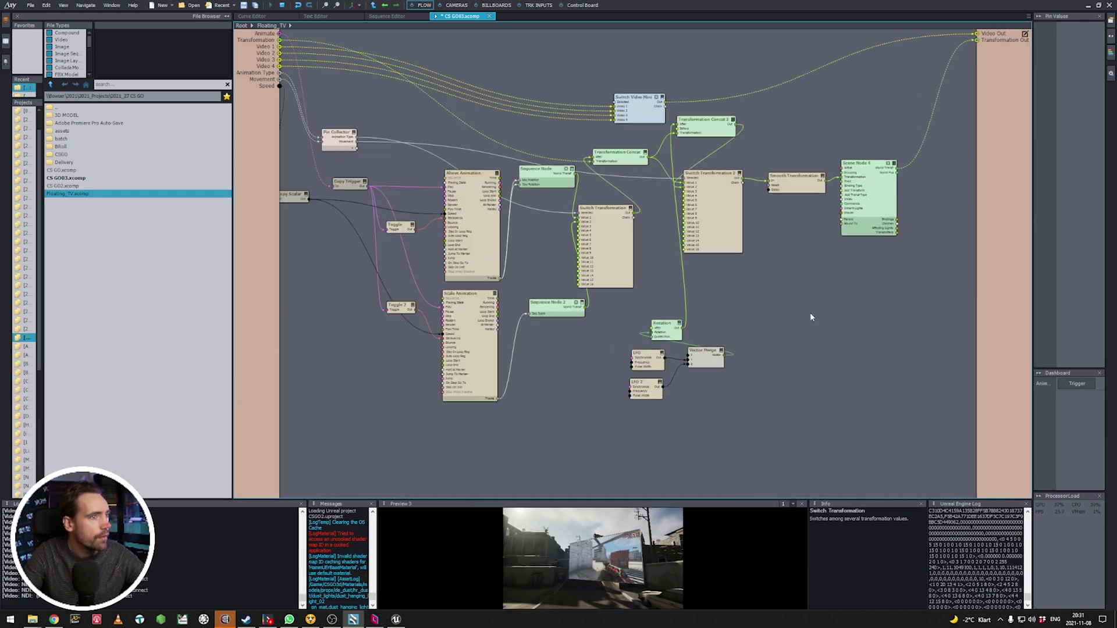
pyautogui.moveTo(792, 309); pyautogui.dragTo(832, 297, button='middle')
pyautogui.moveTo(361, 270); pyautogui.dragTo(422, 304, button='middle')
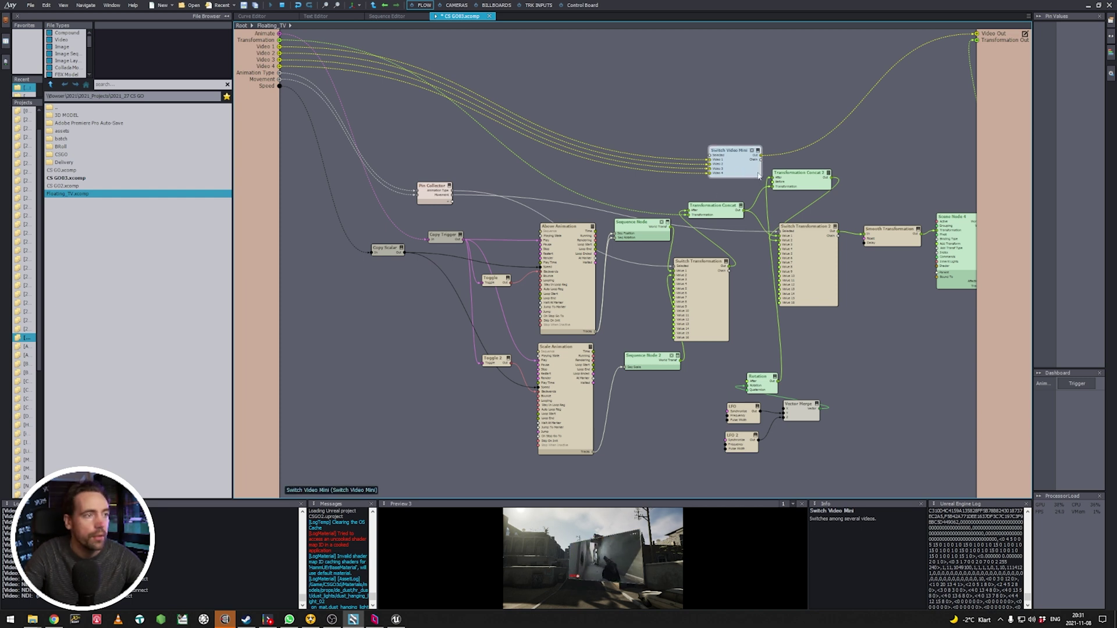
# - Move the Switch Video Mini node up in the Floating_TV graph, clear of the transformation nodes
pyautogui.moveTo(737, 170); pyautogui.dragTo(691, 90)
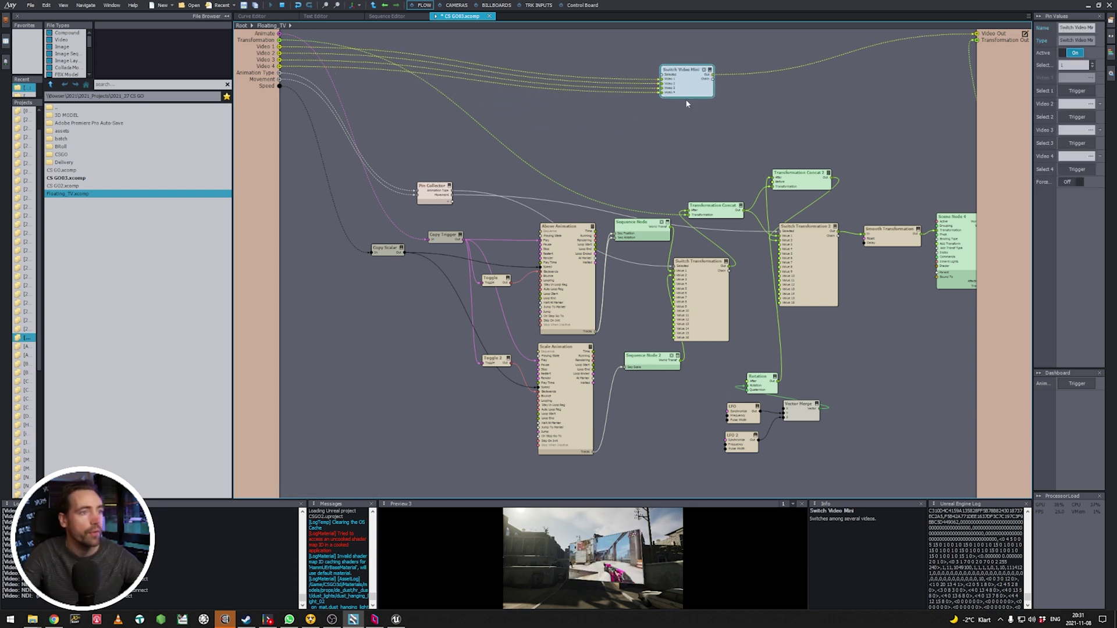
pyautogui.moveTo(397, 128); pyautogui.dragTo(446, 97, button='right')
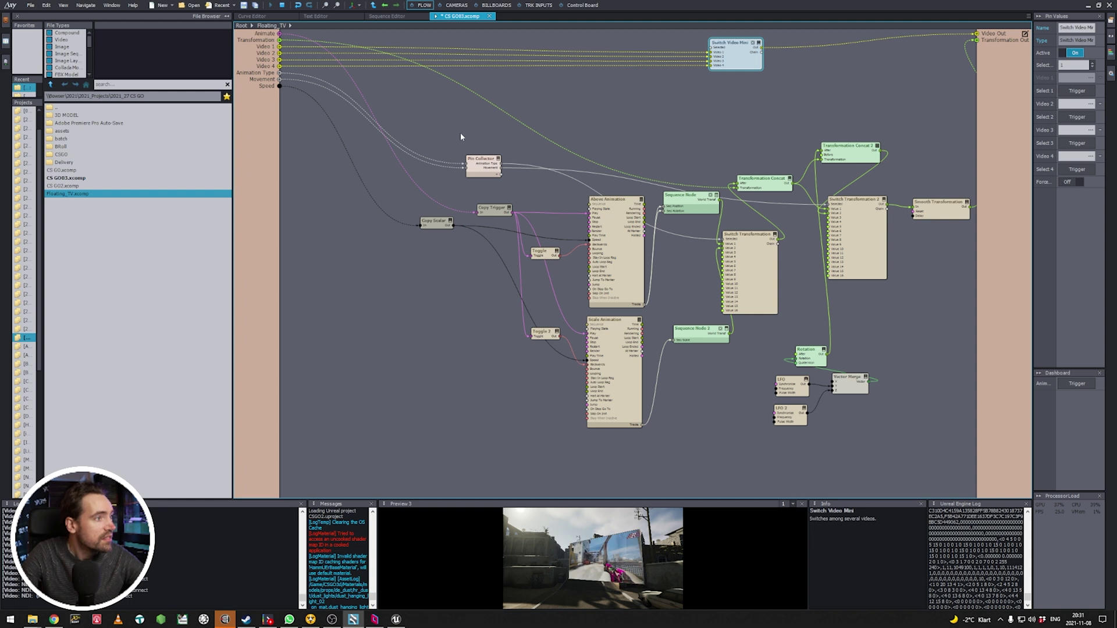
# - Select the Pin Collector node and widen the Pin Values area so its Animation Type and Movement pins are readable
pyautogui.scroll(3, 461, 136)
pyautogui.moveTo(499, 175); pyautogui.dragTo(494, 163)
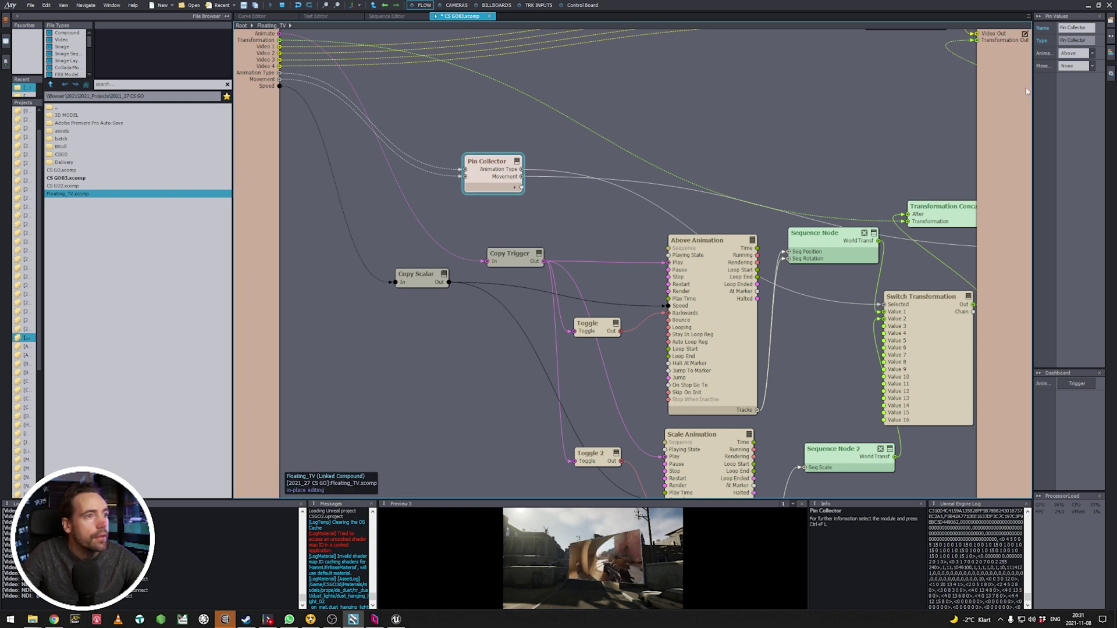
pyautogui.moveTo(1032, 91); pyautogui.dragTo(944, 92)
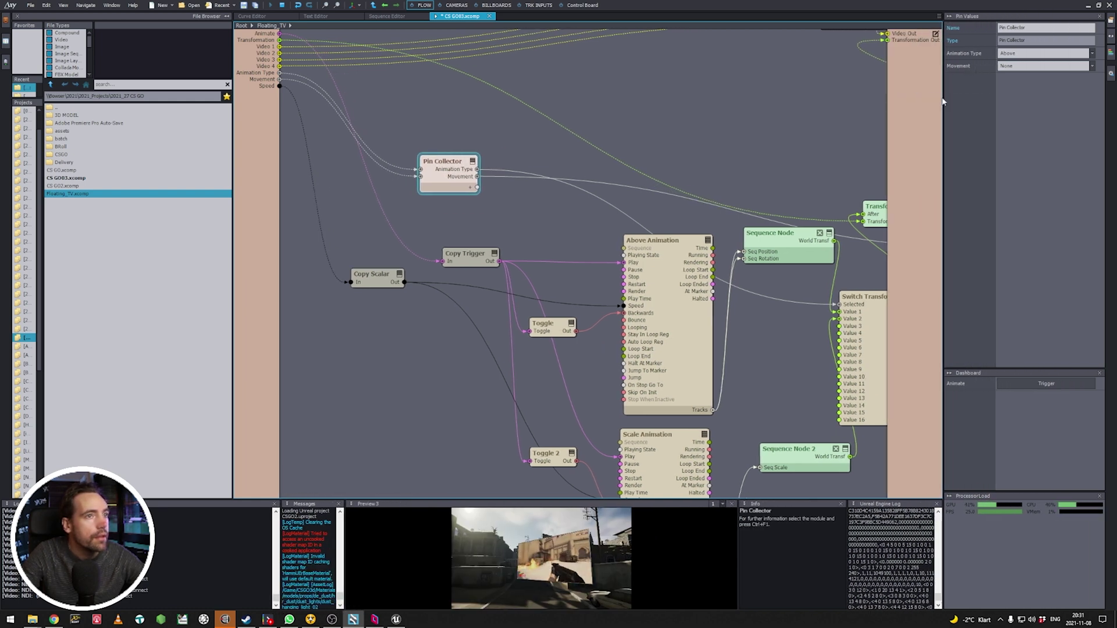
# - Inspect the enum definition in the name of the Pin Collector's Animation Type pin without renaming it
pyautogui.rightClick(449, 173)
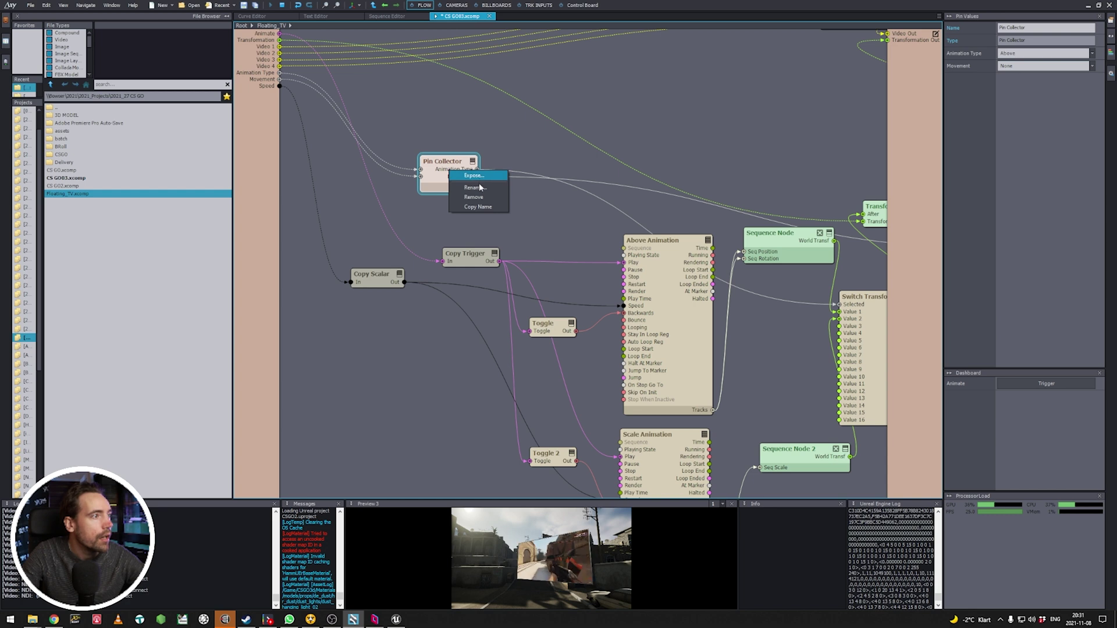
pyautogui.click(475, 188)
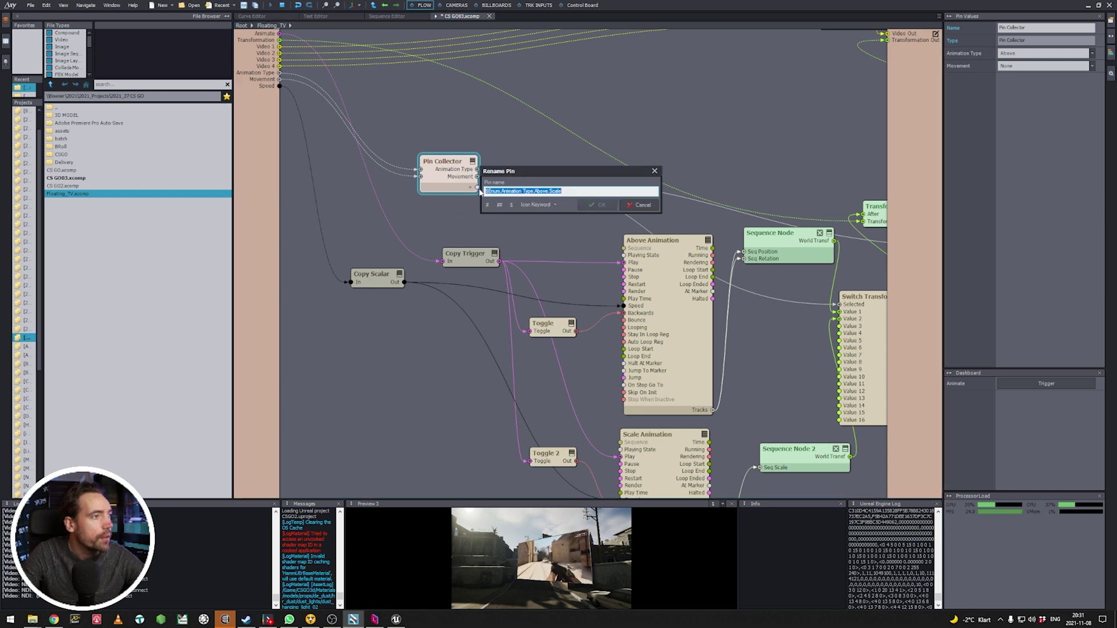
pyautogui.click(573, 192)
pyautogui.moveTo(590, 173); pyautogui.dragTo(578, 210)
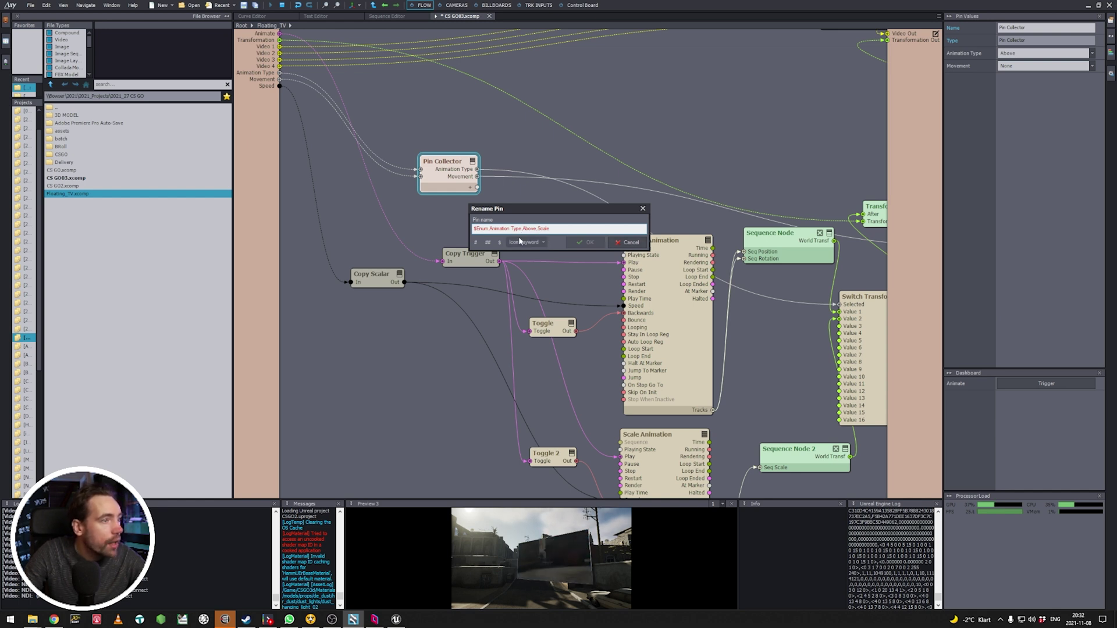
pyautogui.click(636, 240)
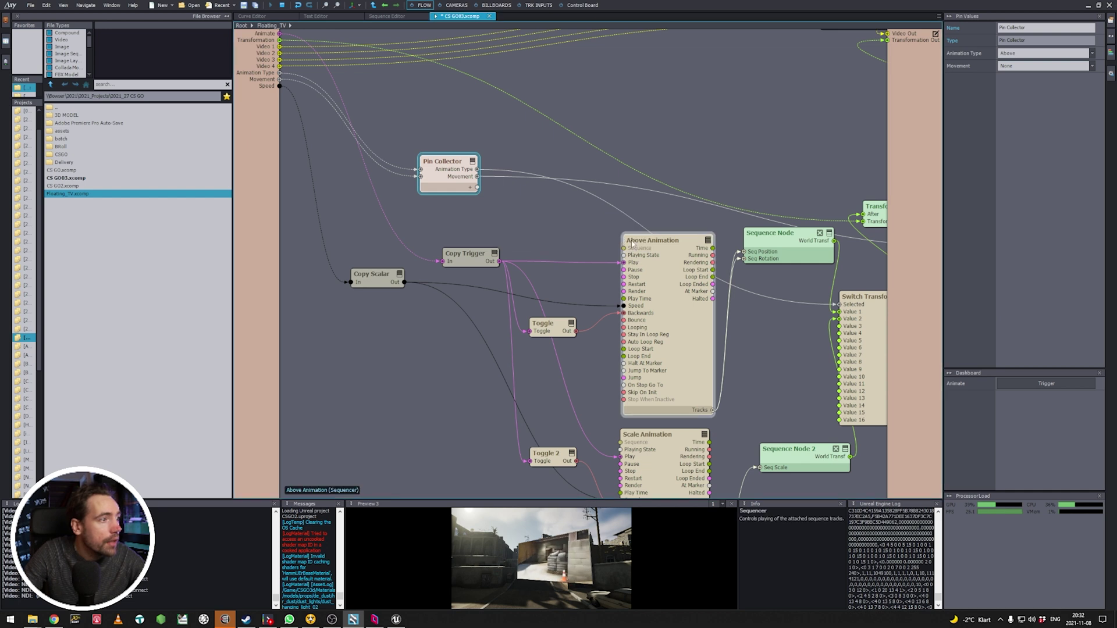
pyautogui.moveTo(704, 170); pyautogui.dragTo(492, 130, button='right')
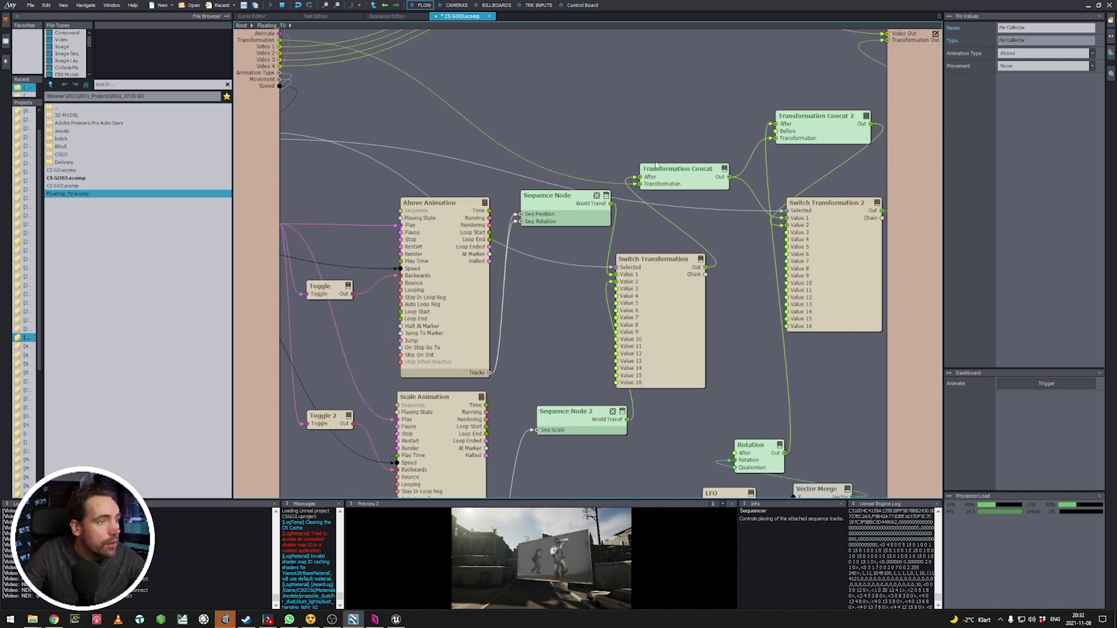
# - Move the Rotation node up in the graph, closer to the Switch Transformation nodes
pyautogui.click(819, 226)
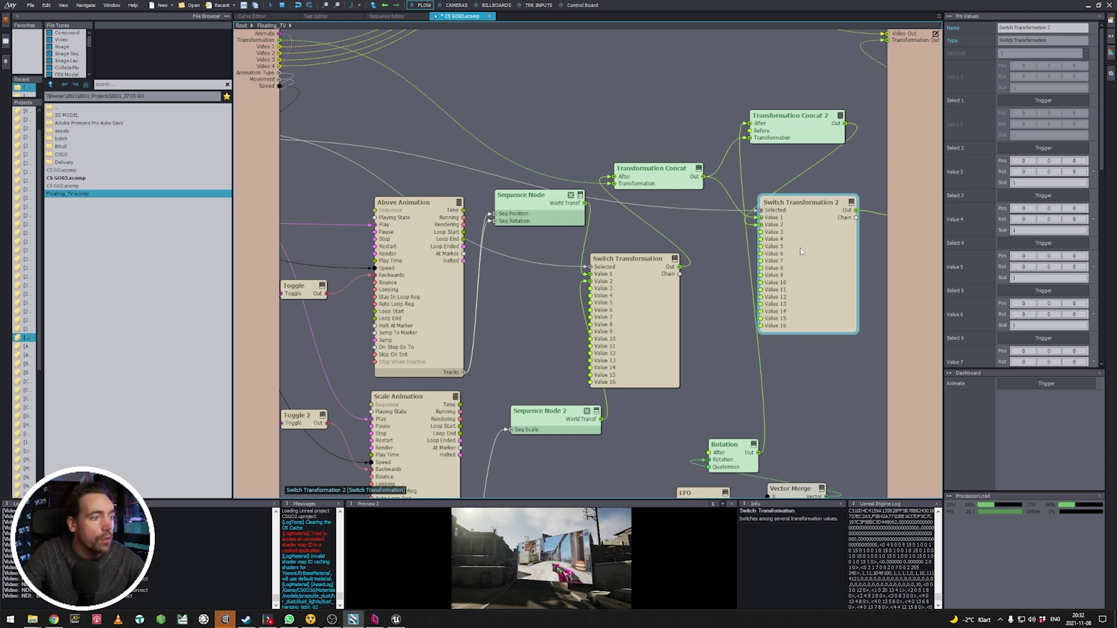
pyautogui.moveTo(725, 444); pyautogui.dragTo(707, 406)
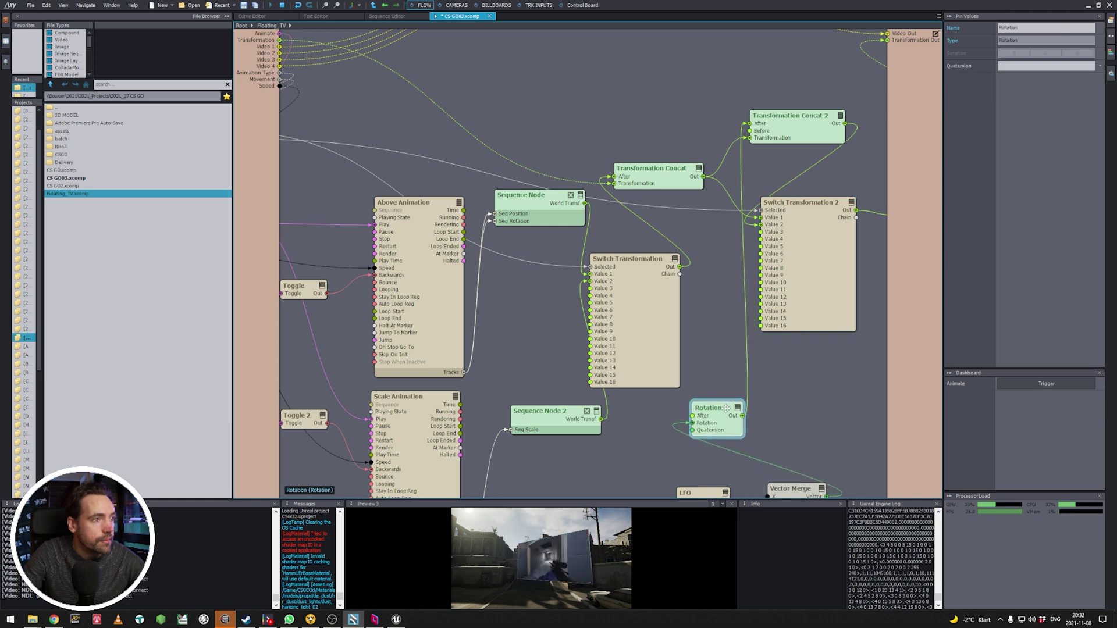
pyautogui.moveTo(804, 383); pyautogui.dragTo(714, 323, button='right')
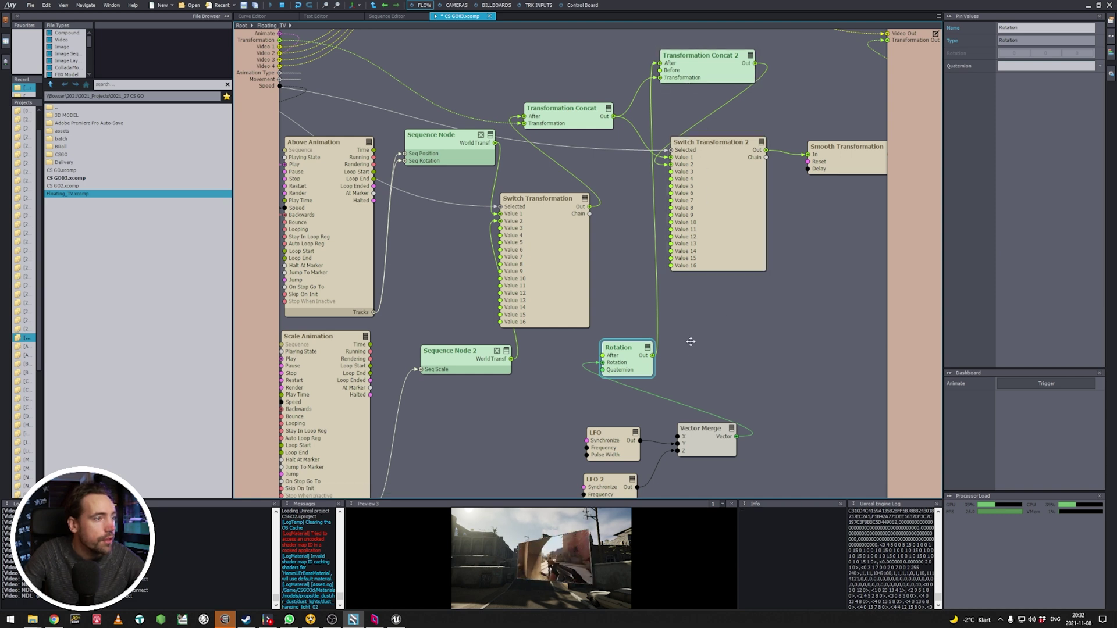
pyautogui.moveTo(691, 342); pyautogui.dragTo(890, 400, button='right')
# - Inspect the Pin Collector's Animation Type output and the Switch Transformation node it selects values for
pyautogui.click(311, 150)
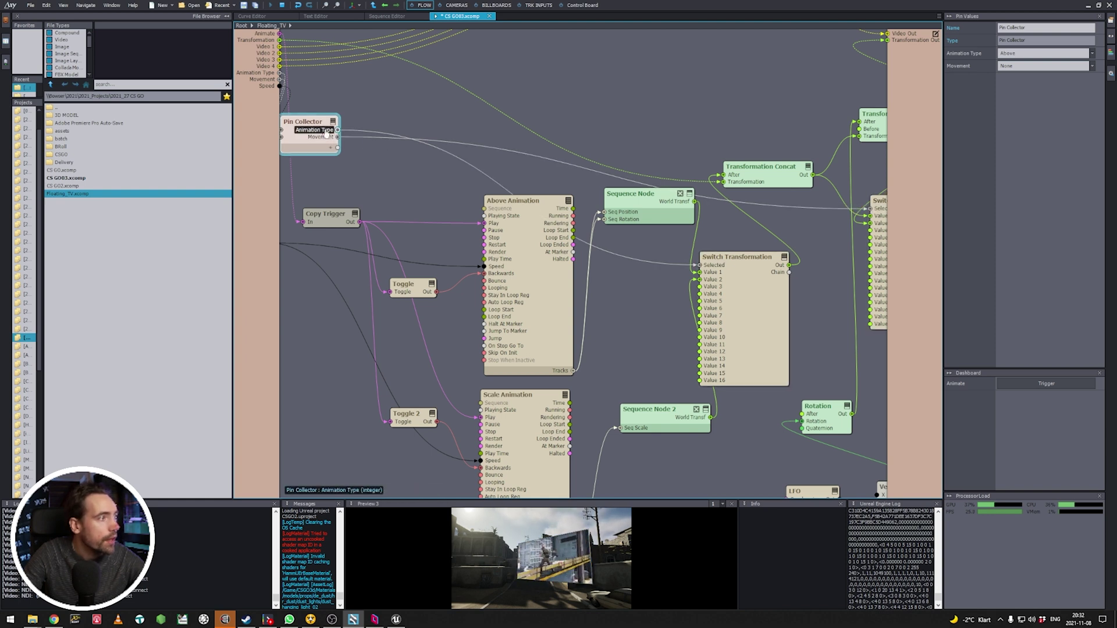
pyautogui.click(743, 282)
pyautogui.moveTo(615, 302); pyautogui.dragTo(672, 284, button='right')
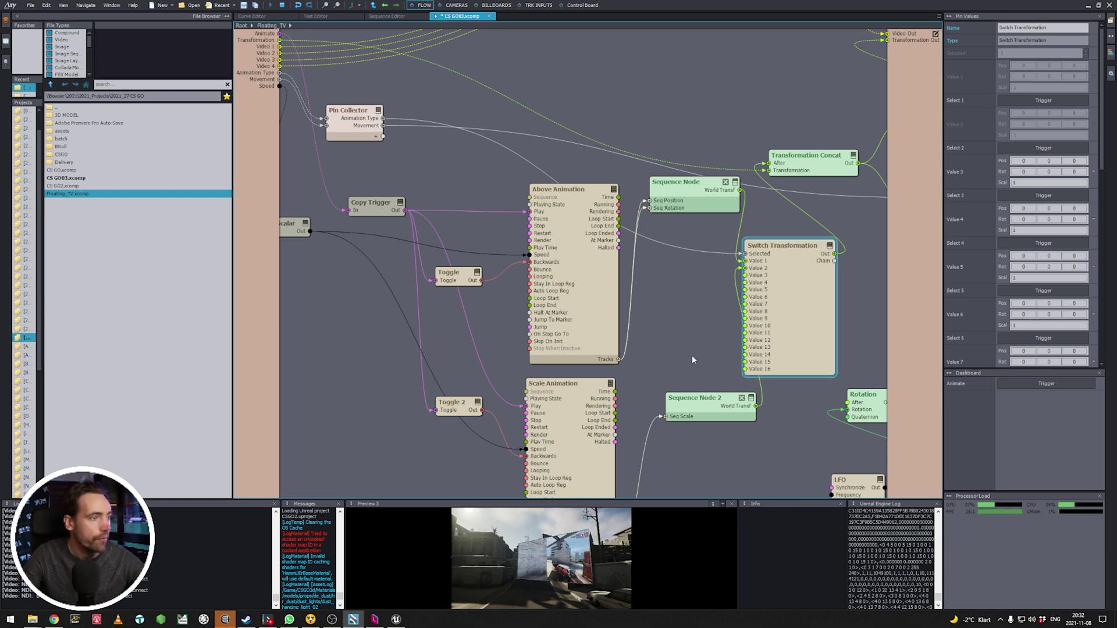
# - Move Scale Animation slightly down from Above Animation and view Above Animation's tracks in the Sequence Editor, returning to the compound graph
pyautogui.moveTo(692, 355); pyautogui.dragTo(701, 287, button='right')
pyautogui.moveTo(594, 241); pyautogui.dragTo(590, 232)
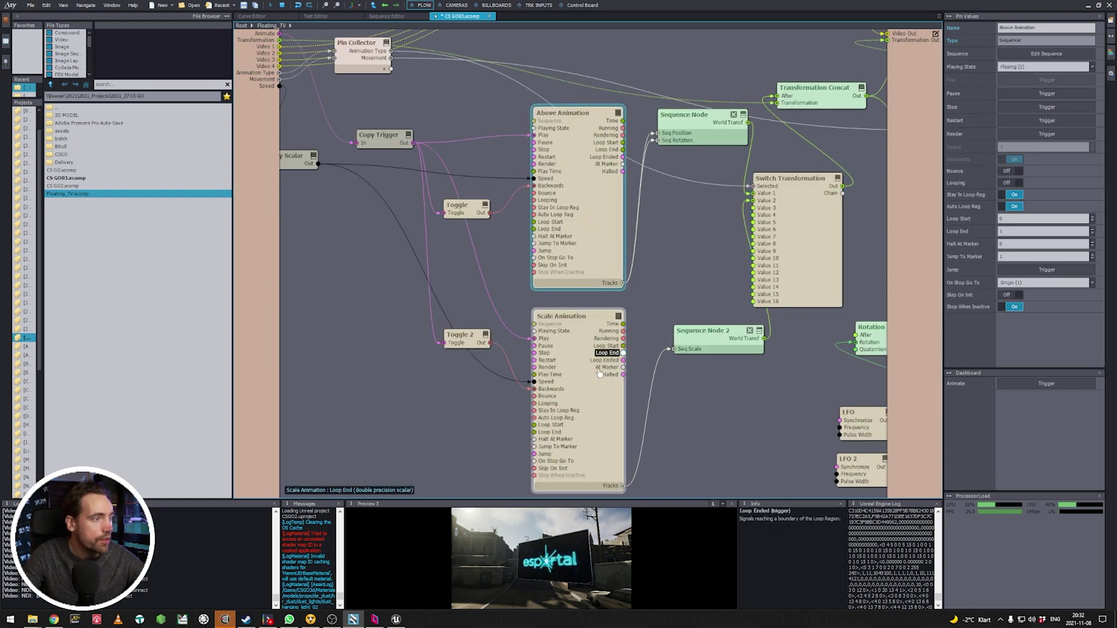
pyautogui.moveTo(584, 320); pyautogui.dragTo(579, 330)
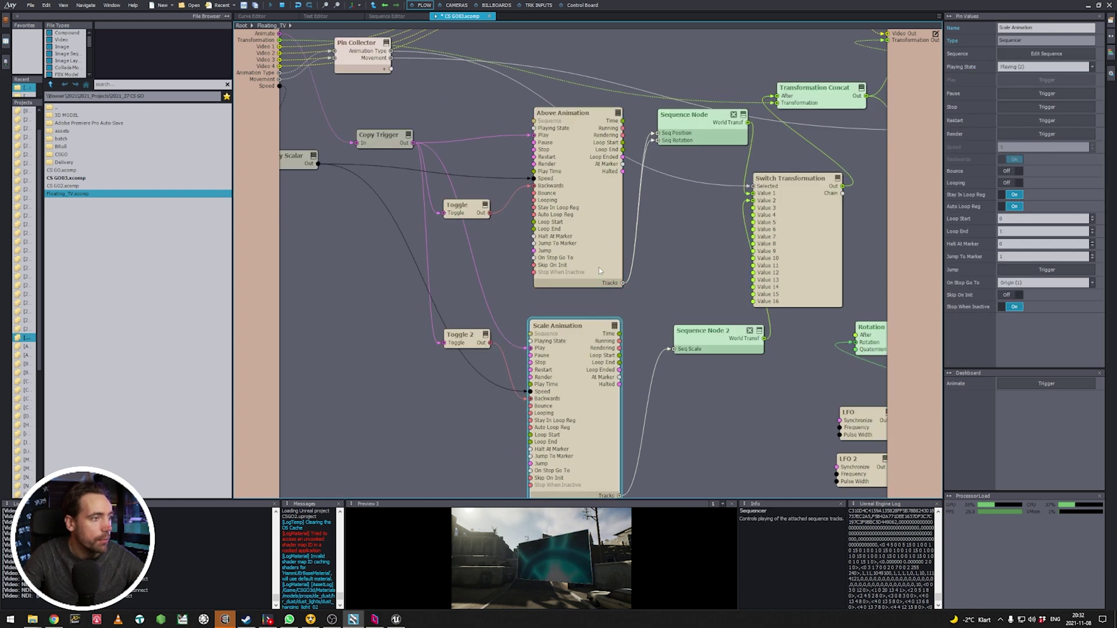
pyautogui.doubleClick(592, 219)
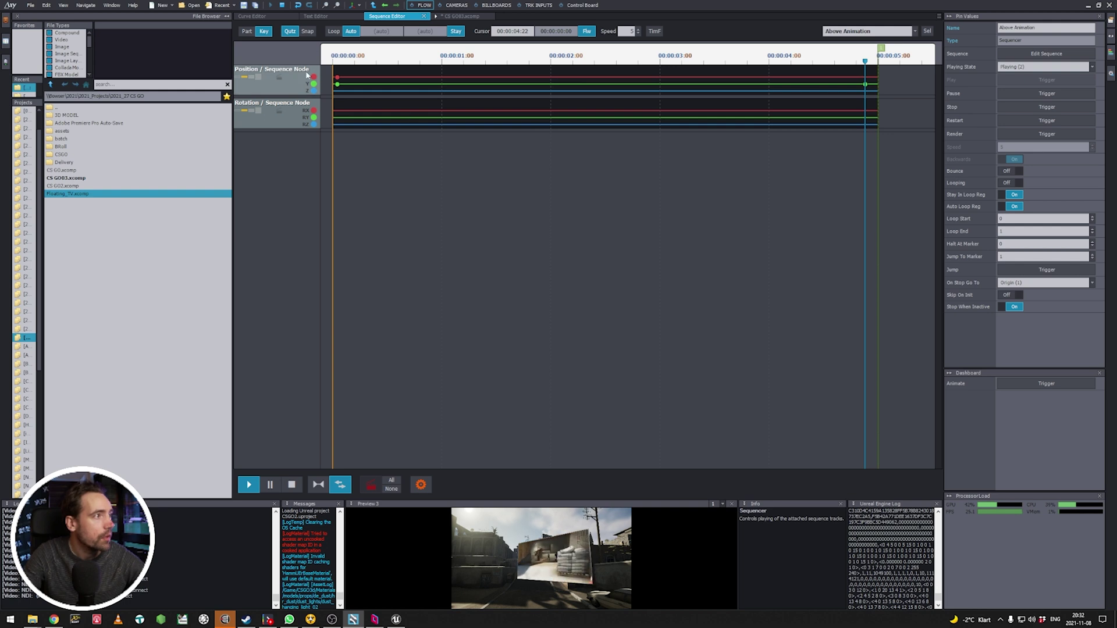
pyautogui.click(460, 17)
# - Move the Copy Trigger and Toggle nodes up beside Above Animation, and select the Copy Scalar node fed by the Speed pin
pyautogui.moveTo(397, 188); pyautogui.dragTo(498, 216, button='right')
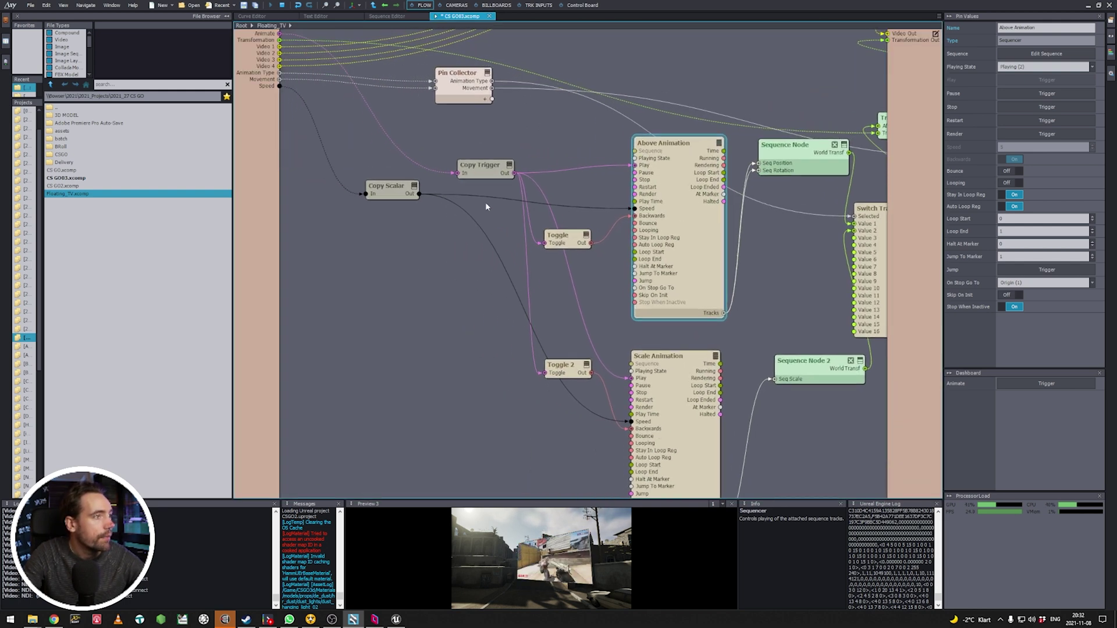
pyautogui.click(475, 148)
pyautogui.moveTo(474, 149); pyautogui.dragTo(473, 148)
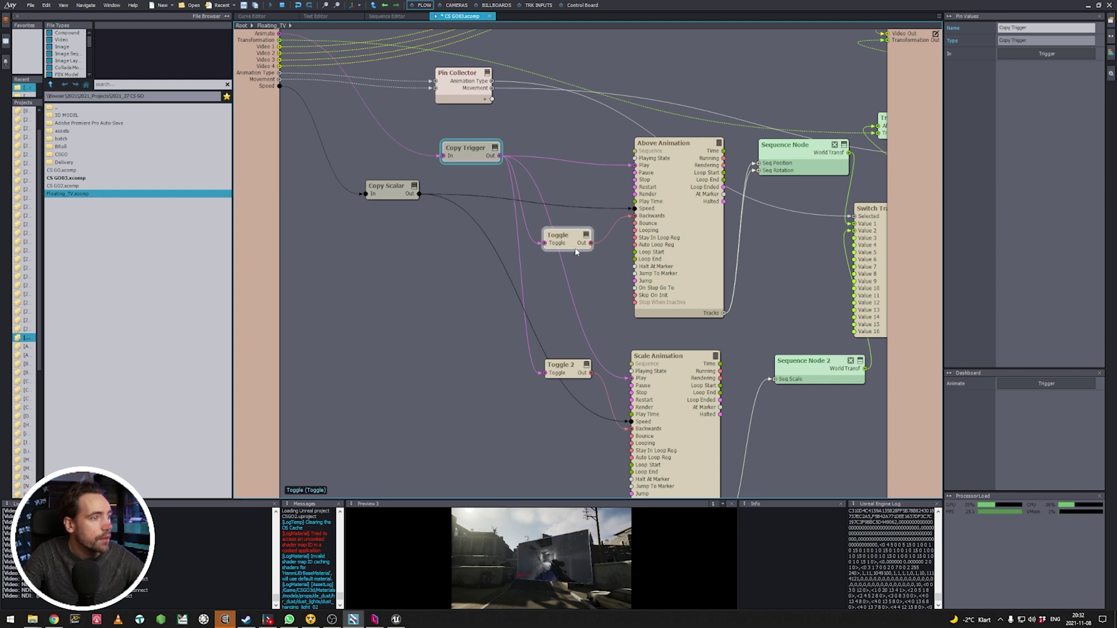
pyautogui.moveTo(574, 241); pyautogui.dragTo(577, 263)
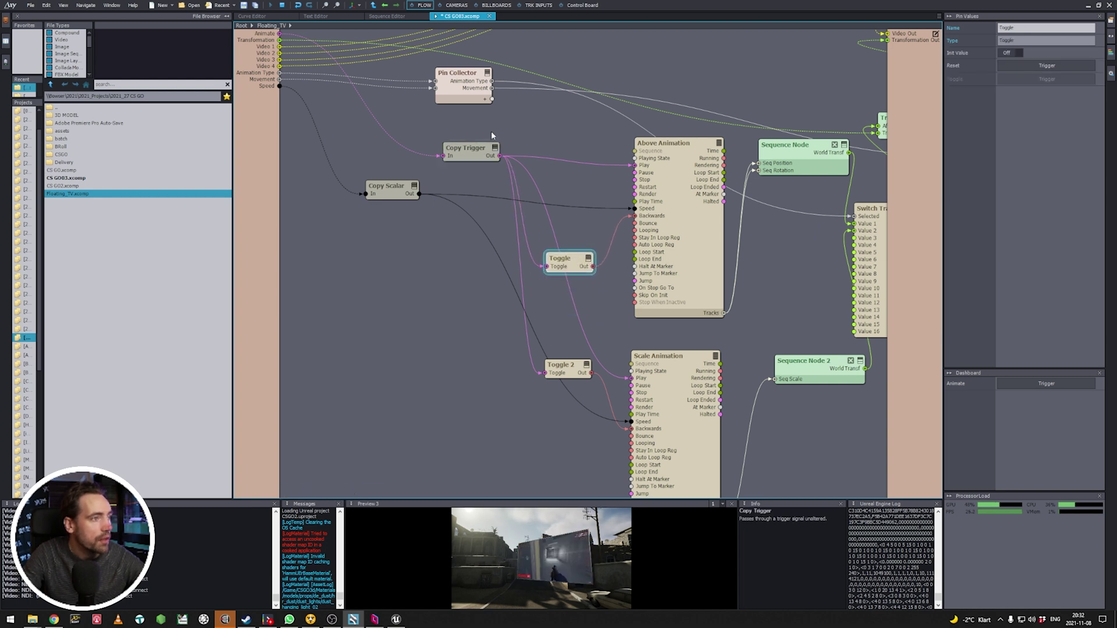
pyautogui.moveTo(574, 151); pyautogui.dragTo(496, 138, button='right')
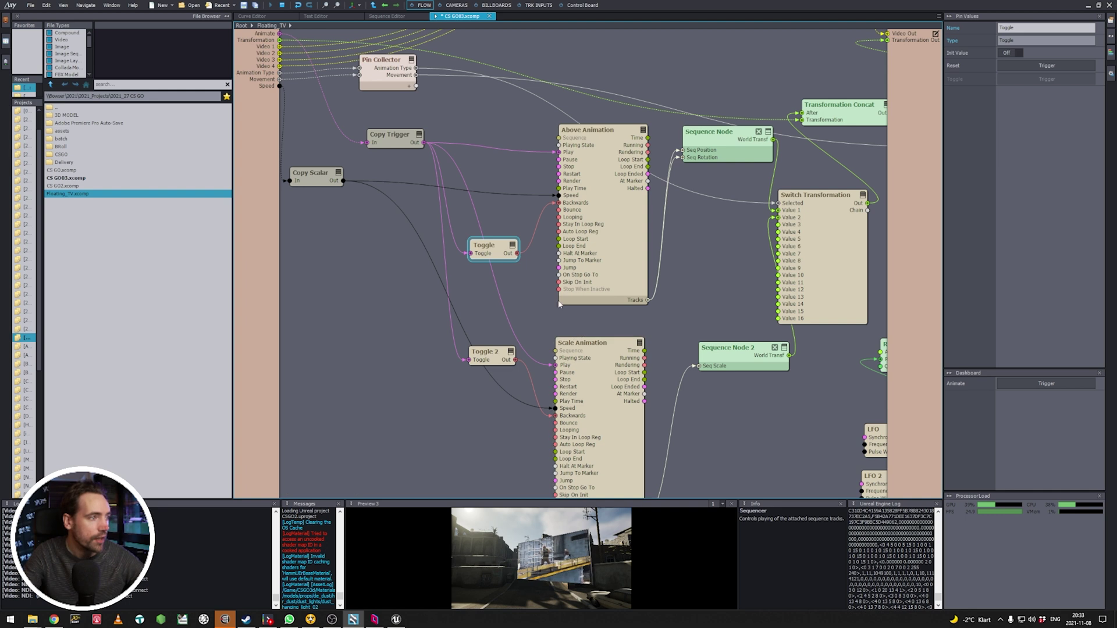
pyautogui.moveTo(491, 237); pyautogui.dragTo(492, 214)
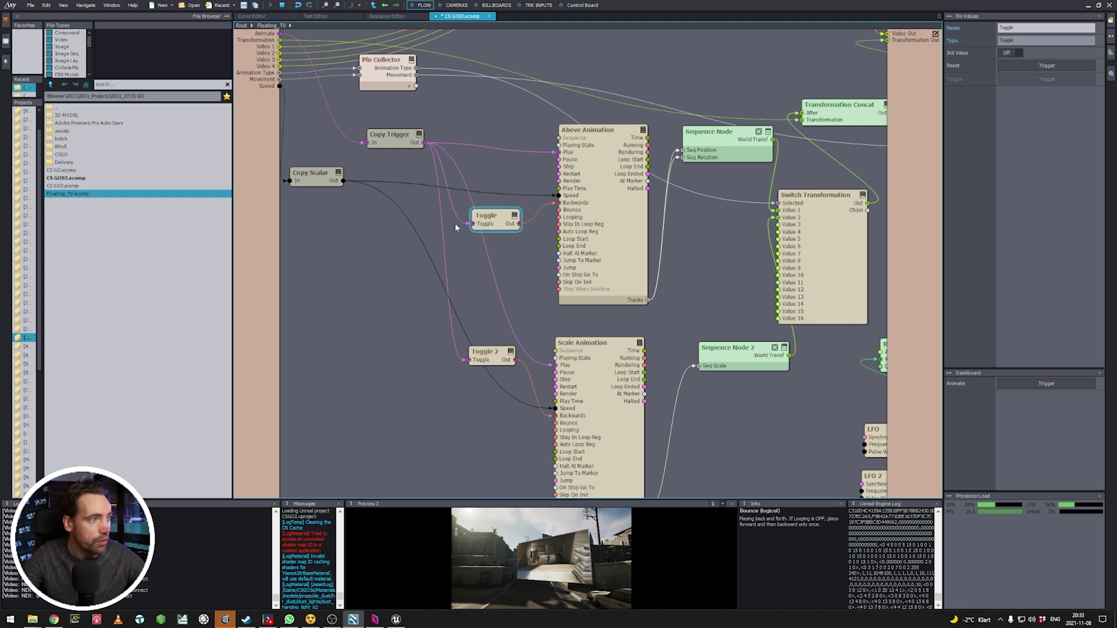
pyautogui.moveTo(546, 320); pyautogui.dragTo(605, 319, button='middle')
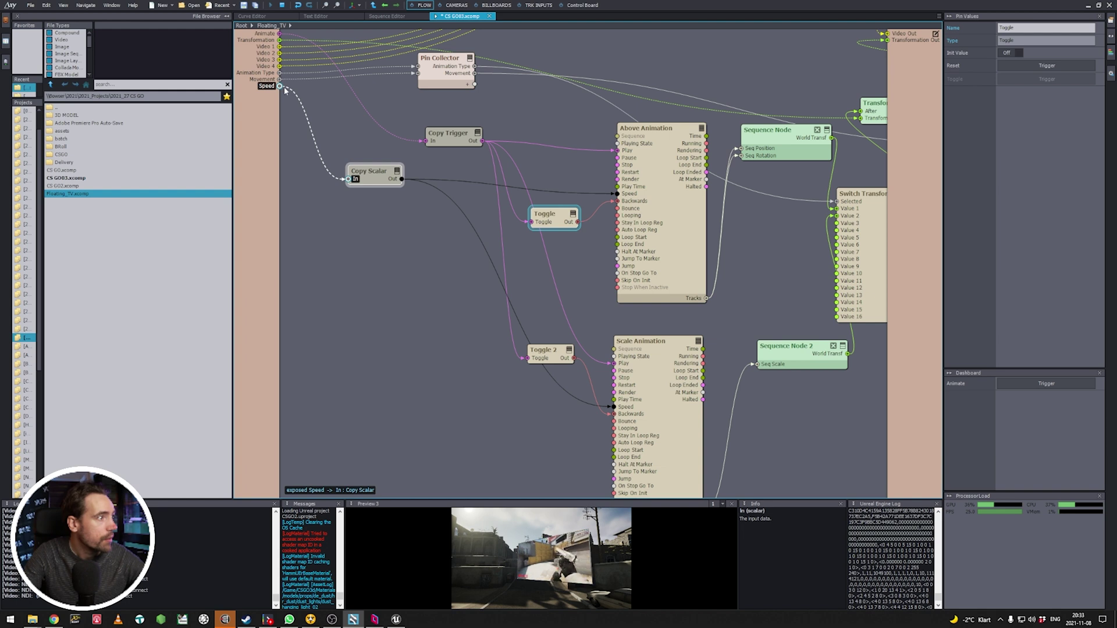
pyautogui.click(381, 181)
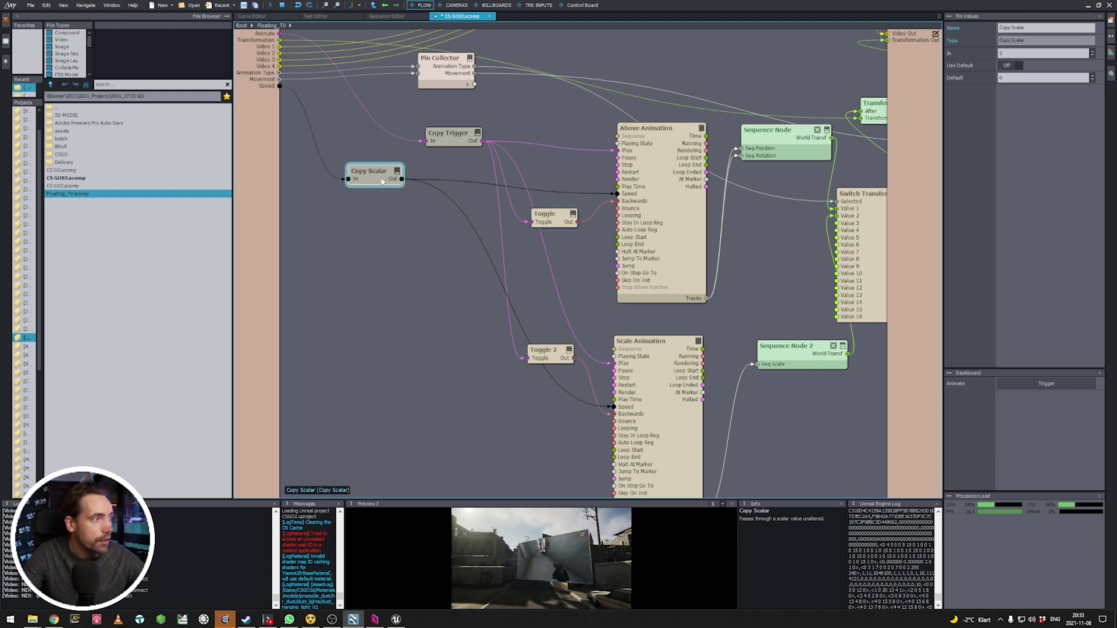
# - Shift the Sequence Node slightly down and the Switch Transformation and Transformation Concat nodes slightly up in the graph
pyautogui.moveTo(756, 291); pyautogui.dragTo(488, 271, button='middle')
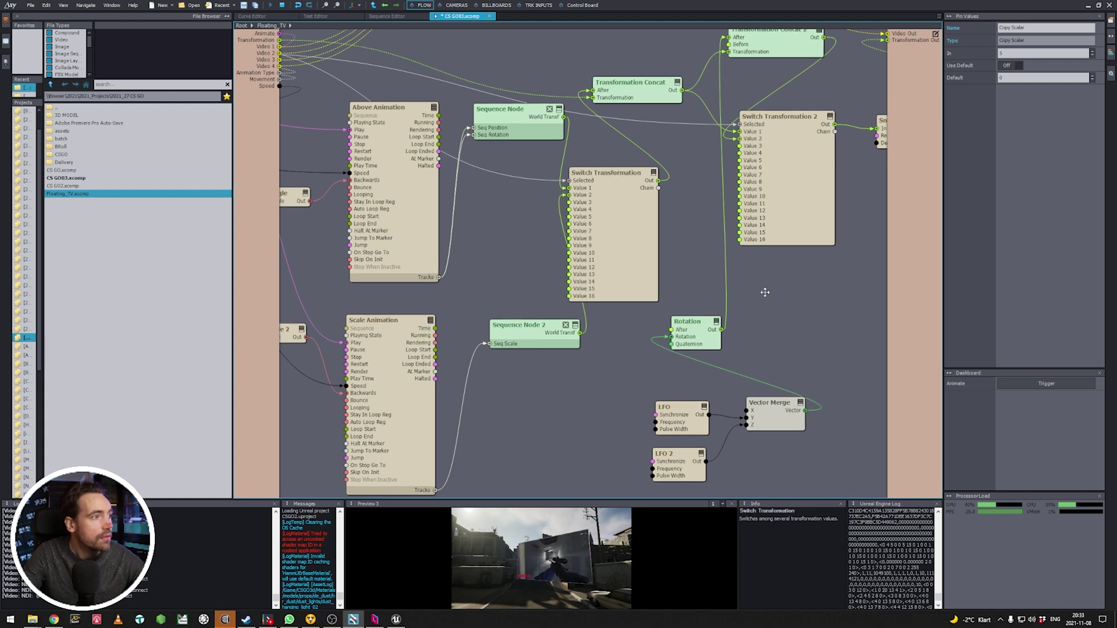
pyautogui.moveTo(765, 293); pyautogui.dragTo(786, 319, button='middle')
pyautogui.moveTo(532, 147)
pyautogui.mouseDown()
pyautogui.moveTo(519, 167)
pyautogui.moveTo(516, 155)
pyautogui.mouseUp()
pyautogui.click(444, 137)
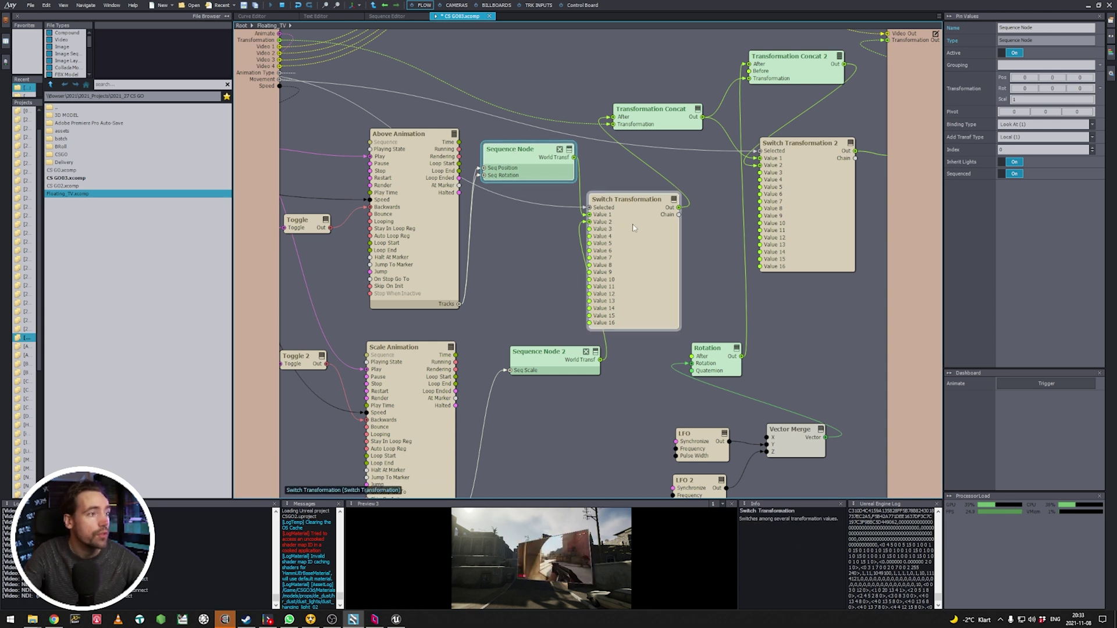
pyautogui.click(639, 207)
pyautogui.moveTo(648, 205); pyautogui.dragTo(647, 199)
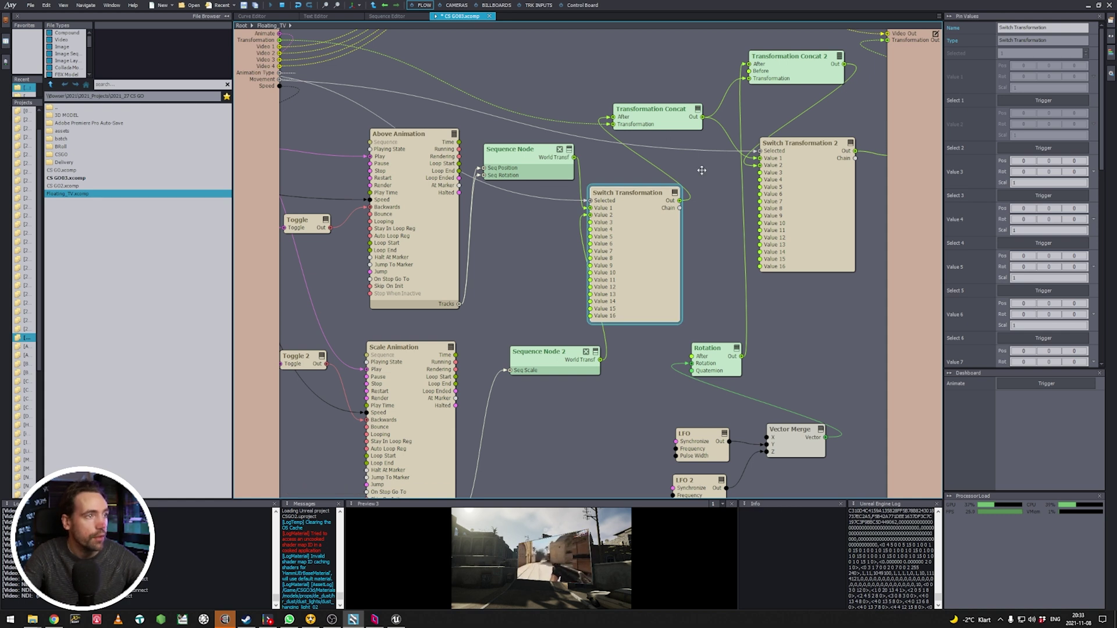
pyautogui.moveTo(702, 170); pyautogui.dragTo(634, 196, button='right')
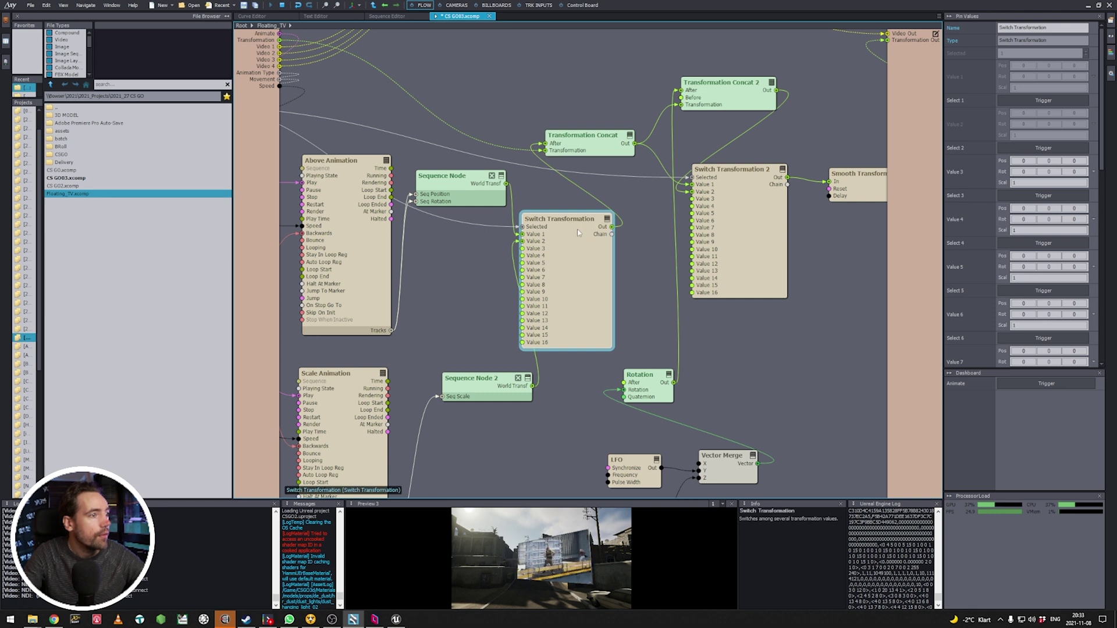
pyautogui.moveTo(608, 144); pyautogui.dragTo(622, 136)
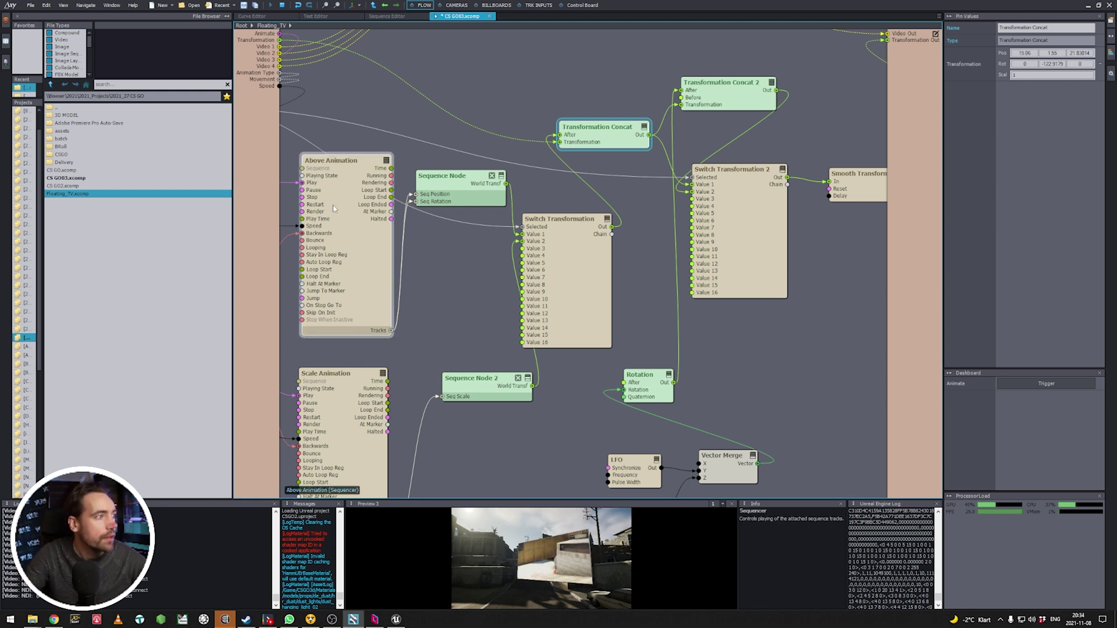
# - View the Above Animation and Scale Animation tracks in the Sequence Editor, returning to the compound graph after each
pyautogui.moveTo(461, 274); pyautogui.dragTo(506, 278, button='middle')
pyautogui.doubleClick(405, 250)
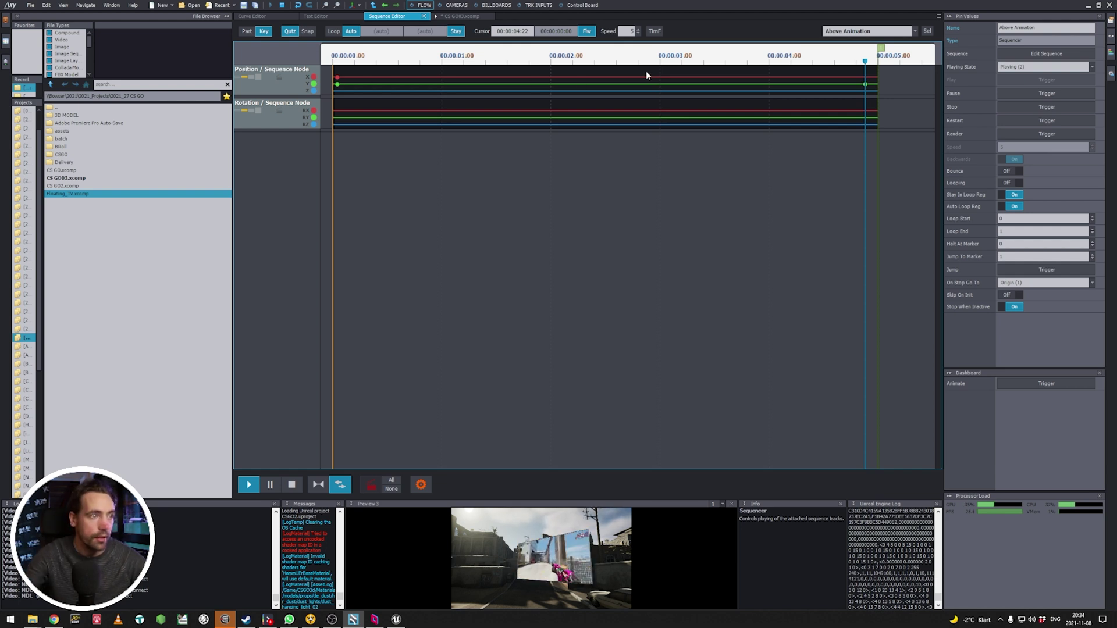
pyautogui.click(462, 15)
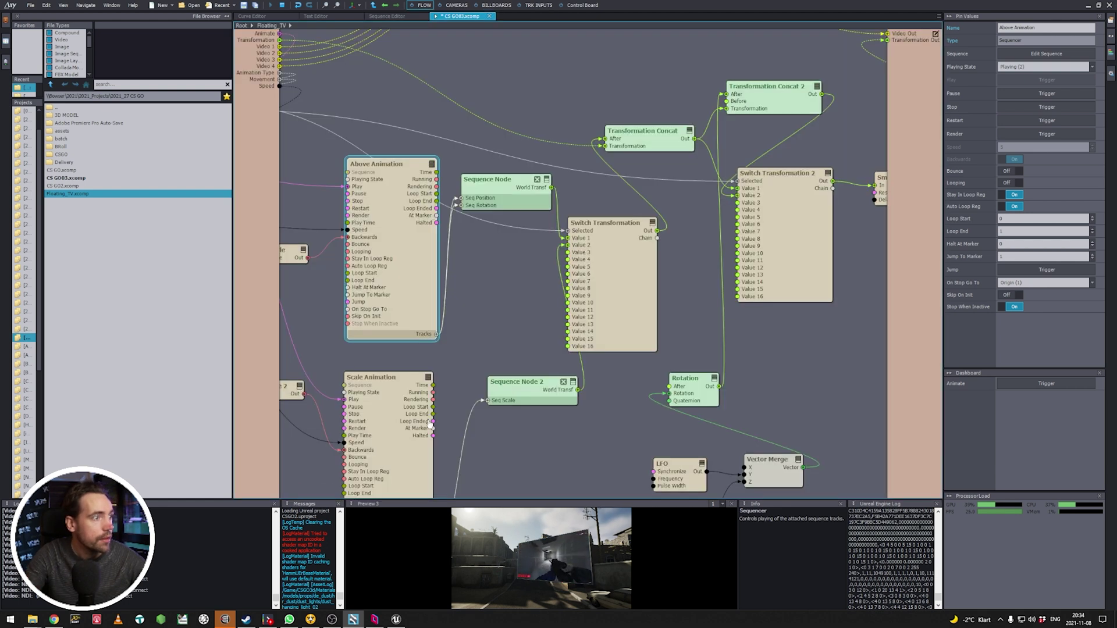
pyautogui.doubleClick(385, 392)
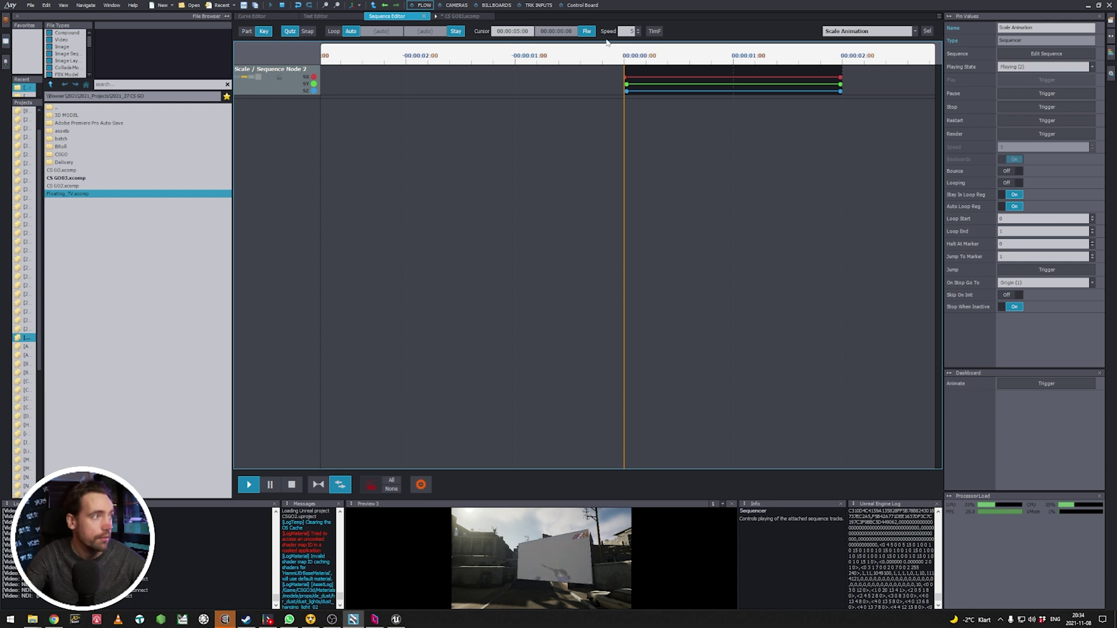
pyautogui.click(475, 17)
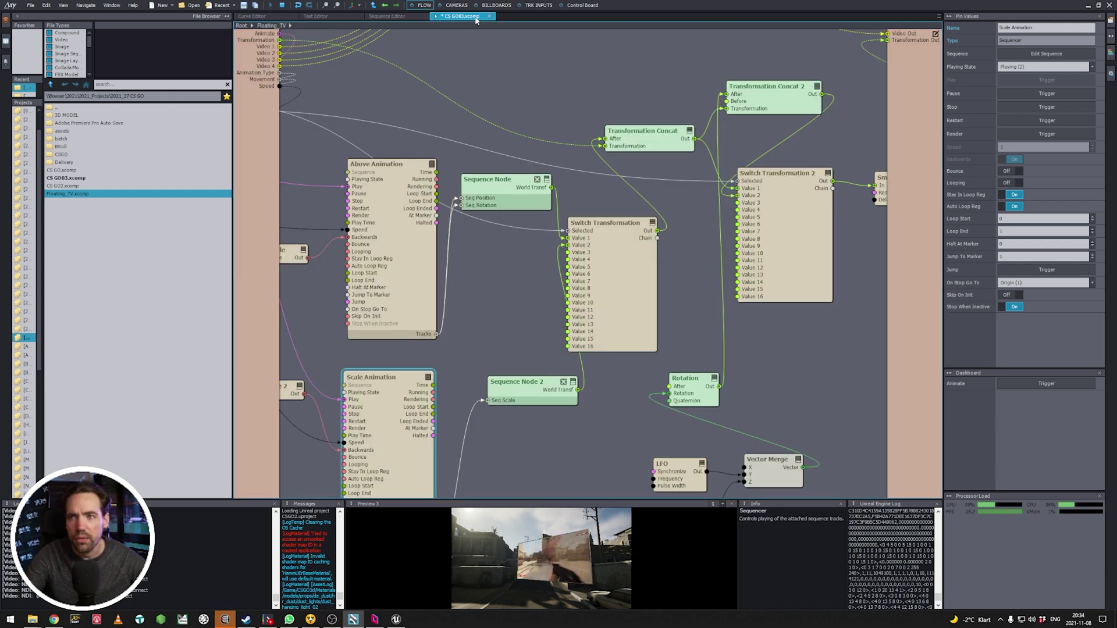
# - Space the two Transformation Concat nodes farther apart and move Switch Transformation 2 lower, clear of Smooth Transformation
pyautogui.moveTo(793, 344); pyautogui.dragTo(644, 374, button='right')
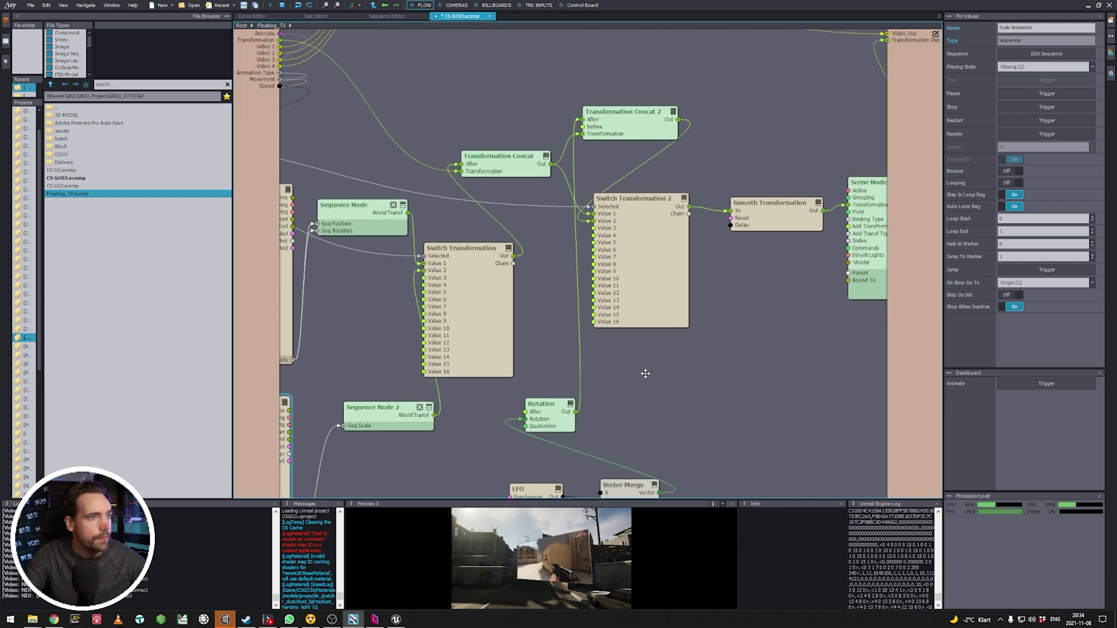
pyautogui.click(653, 255)
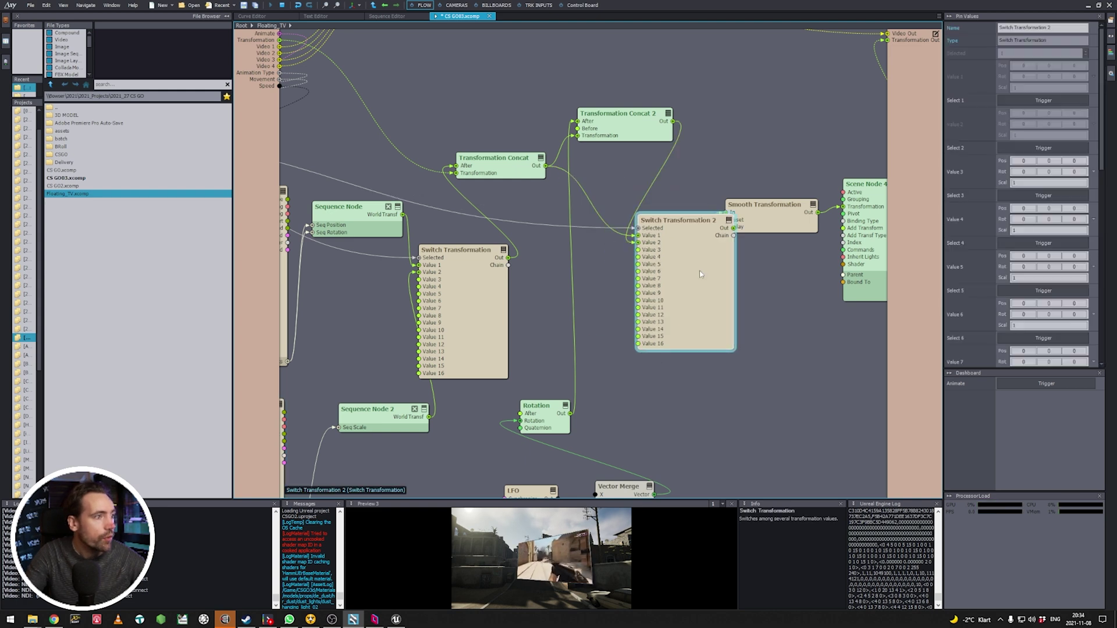
pyautogui.moveTo(699, 270); pyautogui.dragTo(749, 291)
pyautogui.moveTo(515, 172); pyautogui.dragTo(489, 170)
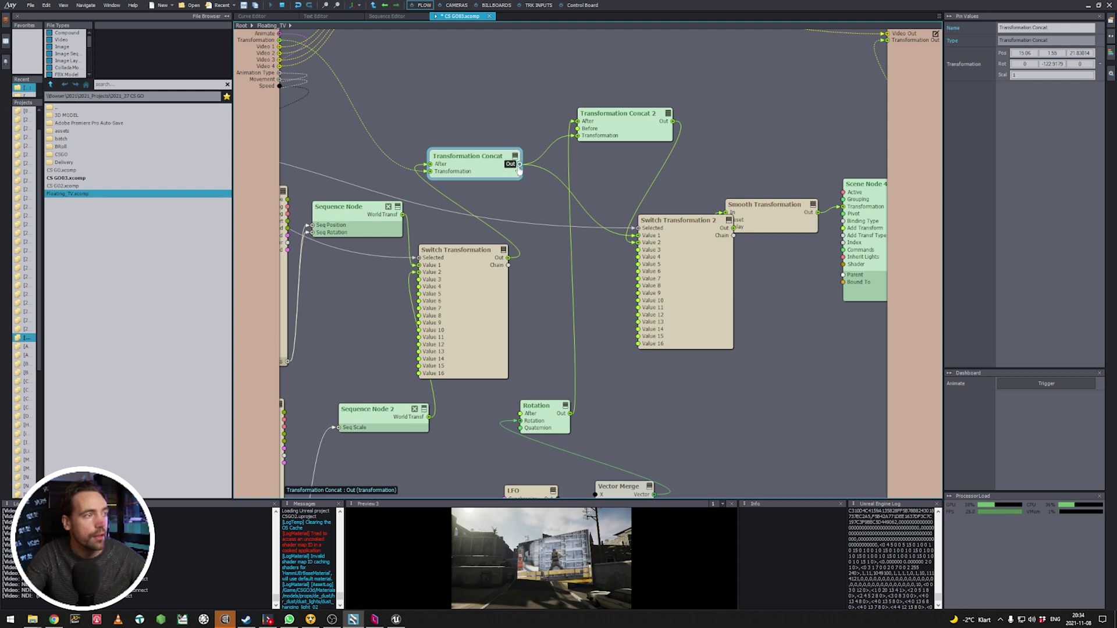
pyautogui.moveTo(634, 122); pyautogui.dragTo(653, 128)
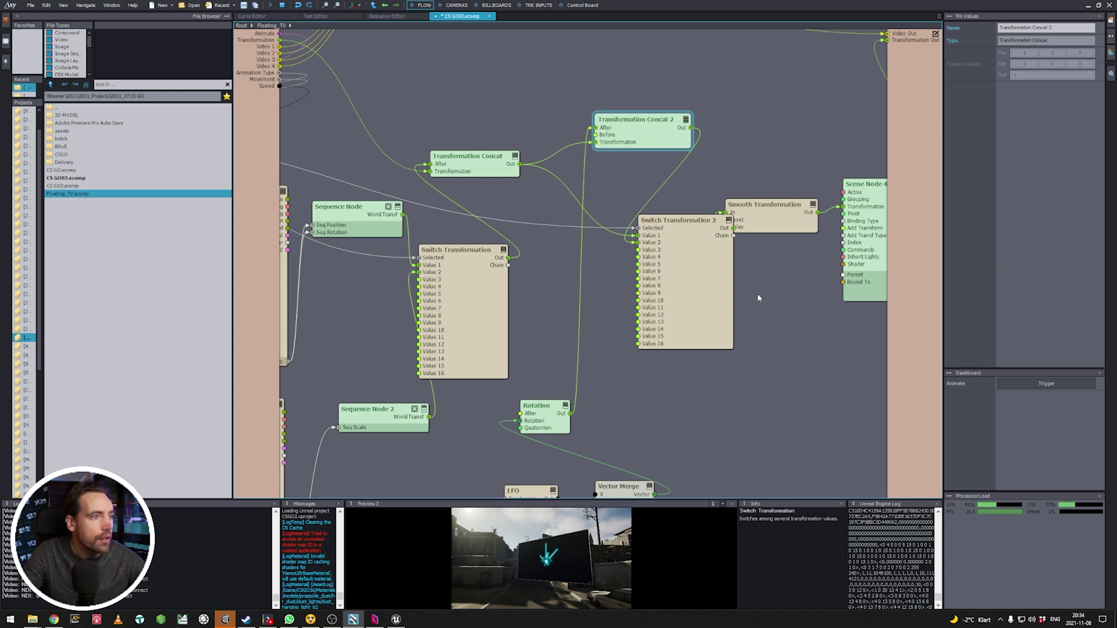
pyautogui.click(708, 270)
pyautogui.moveTo(680, 317); pyautogui.dragTo(676, 283)
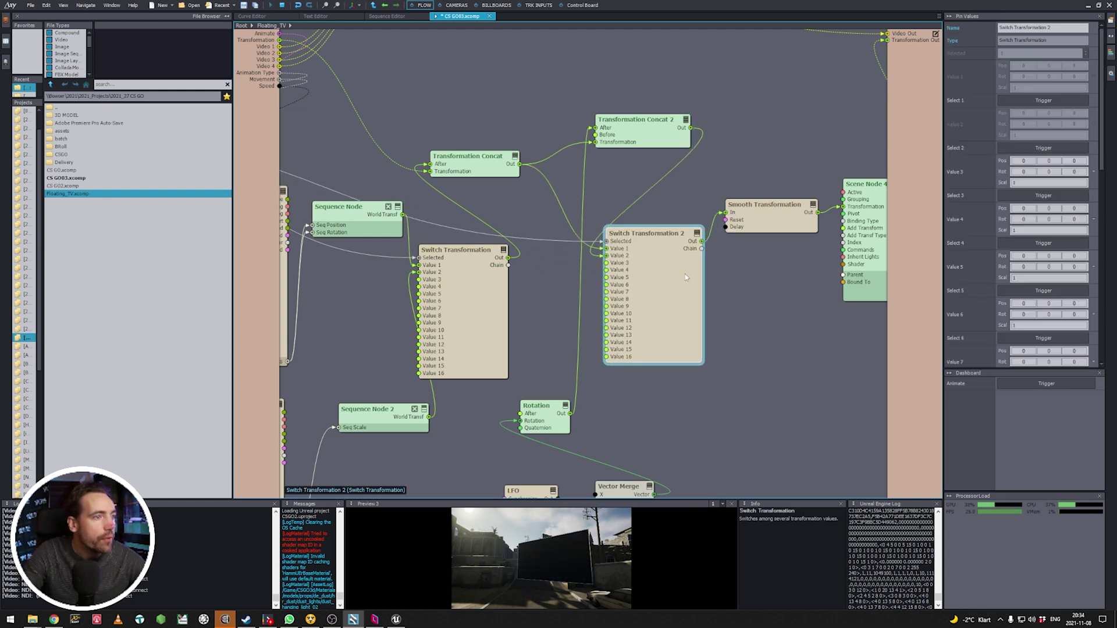
# - Move the Smooth Transformation node down and shift Scene Node 4 slightly away from it
pyautogui.moveTo(760, 269); pyautogui.dragTo(604, 285, button='middle')
pyautogui.moveTo(619, 235); pyautogui.dragTo(624, 257)
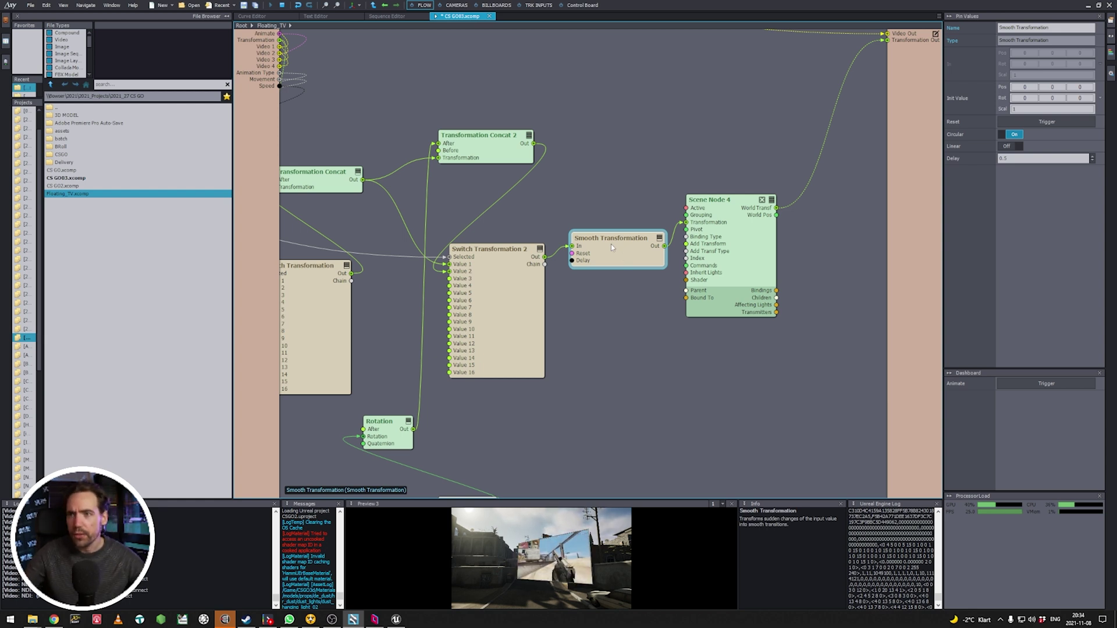
pyautogui.moveTo(760, 247); pyautogui.dragTo(769, 248)
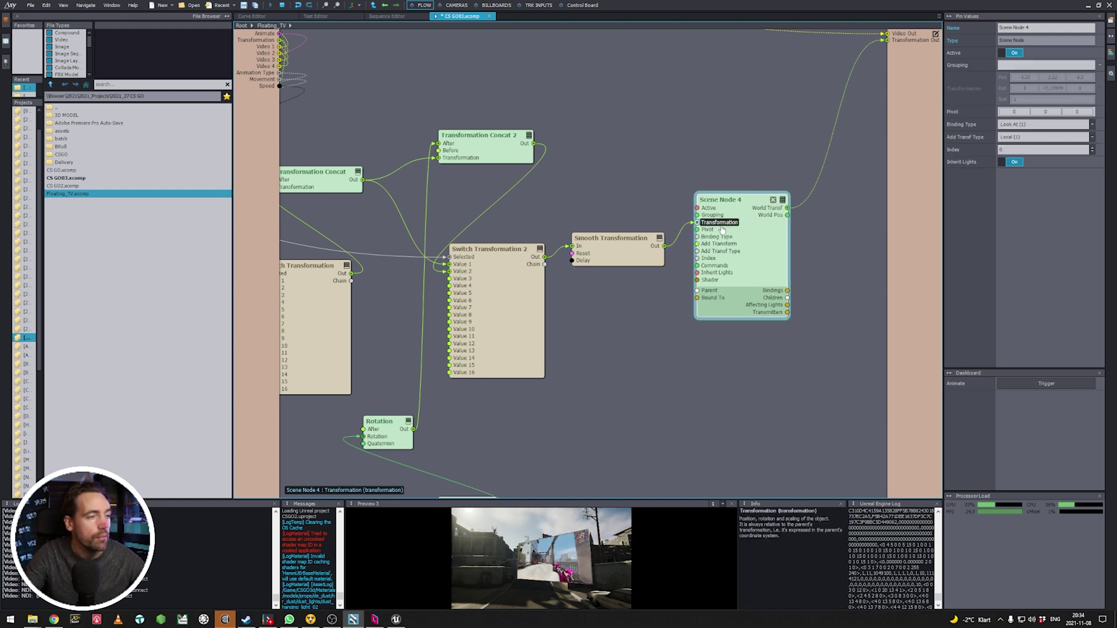
pyautogui.moveTo(788, 212)
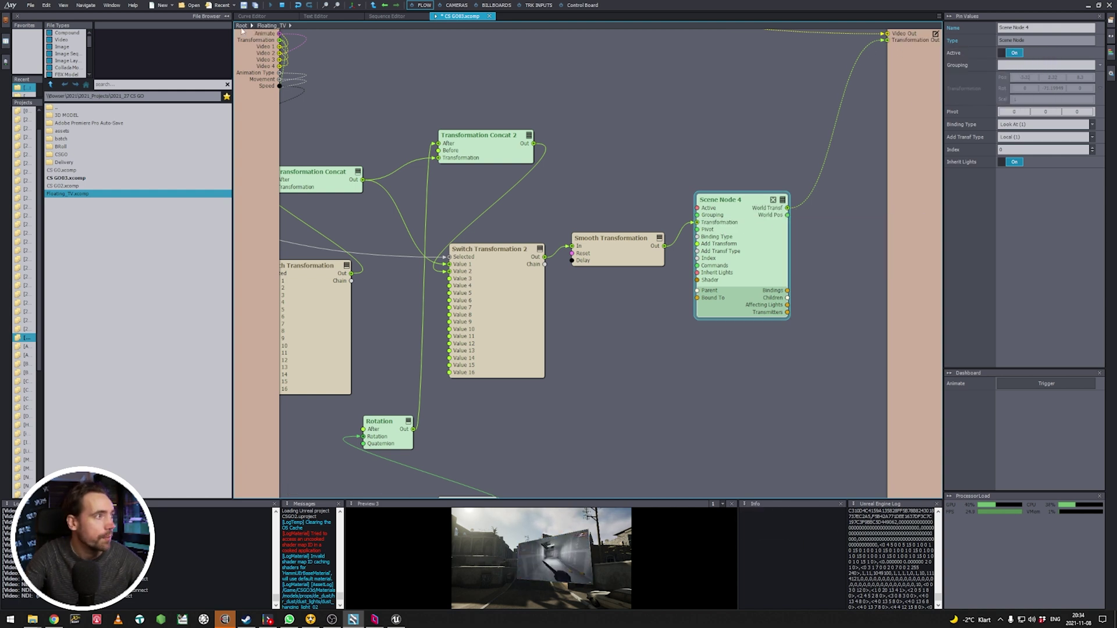
# - Return to the root level and trigger the Floating_TV compound's Animate pin four times to preview its in and out animation
pyautogui.click(241, 27)
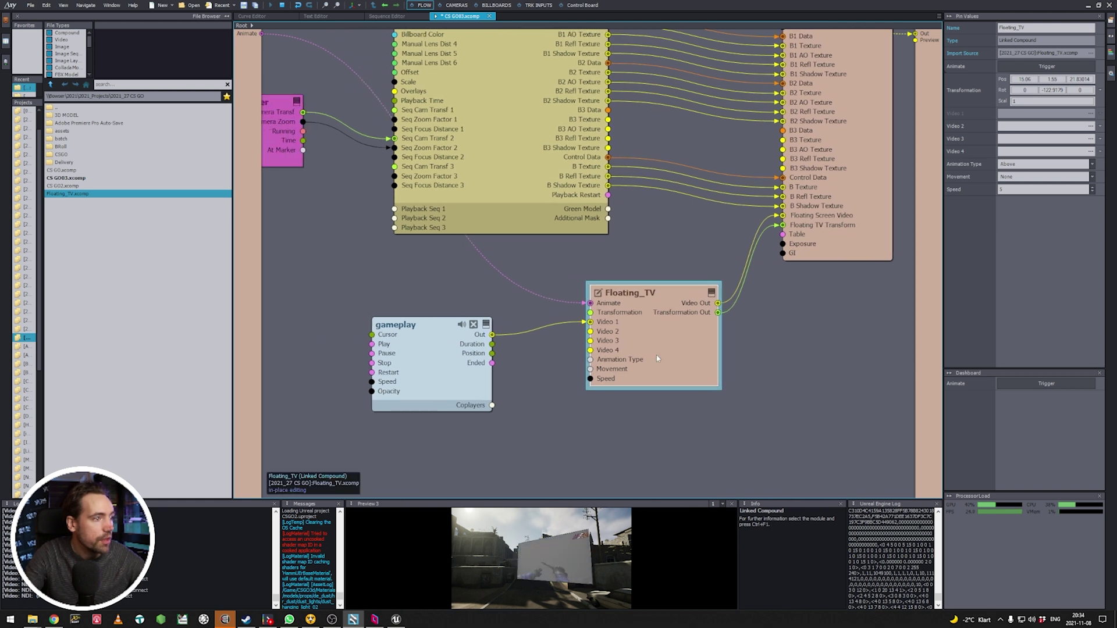
pyautogui.moveTo(656, 355); pyautogui.dragTo(664, 368)
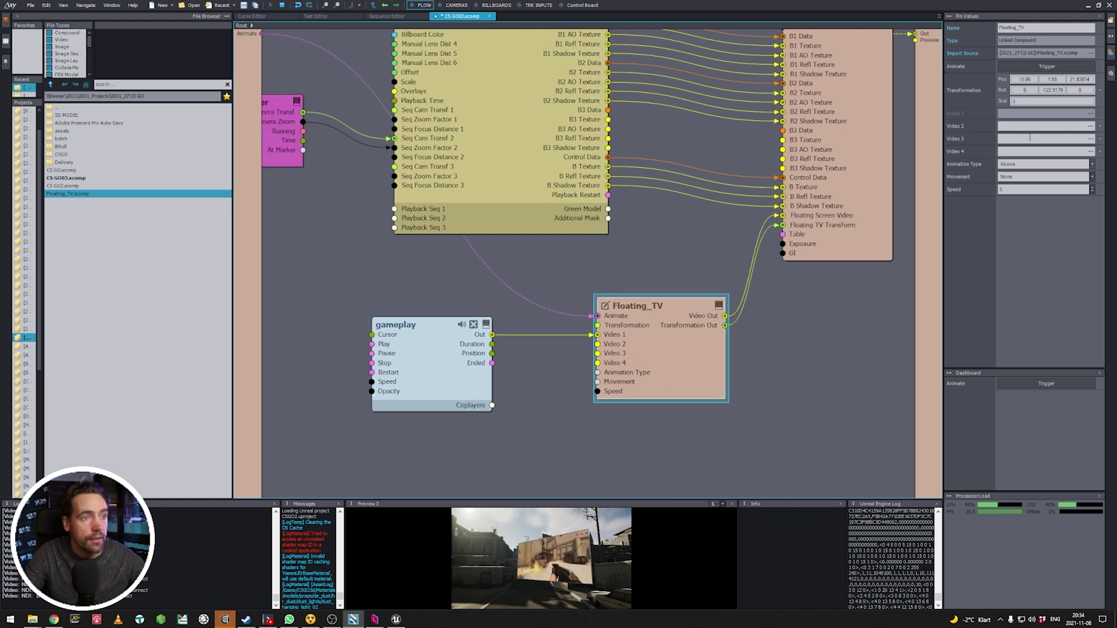
pyautogui.click(1048, 66)
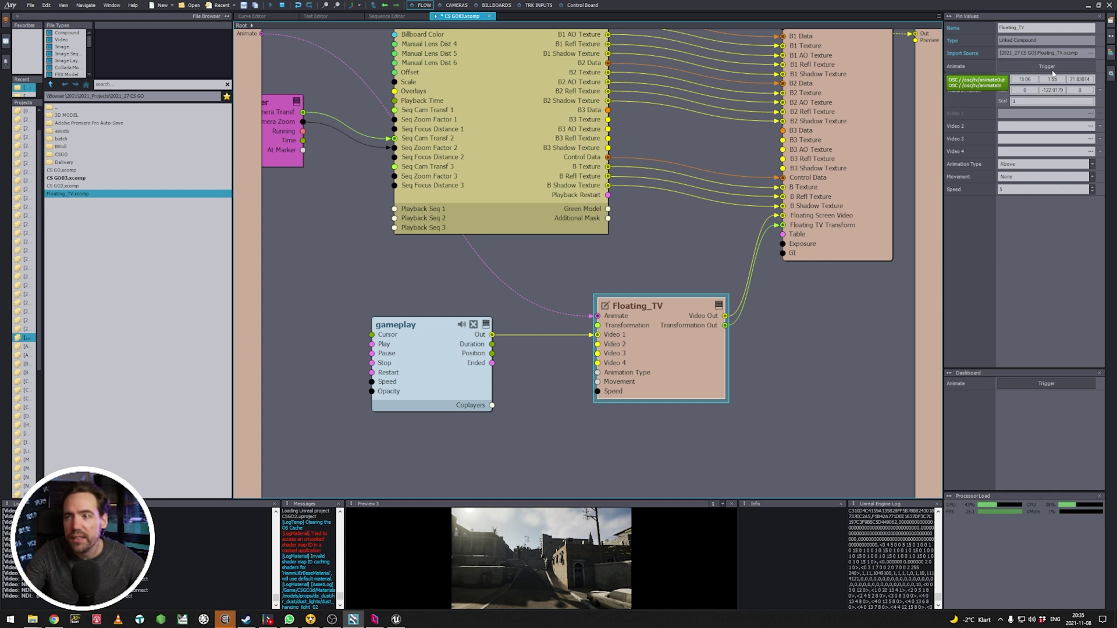
pyautogui.click(1052, 71)
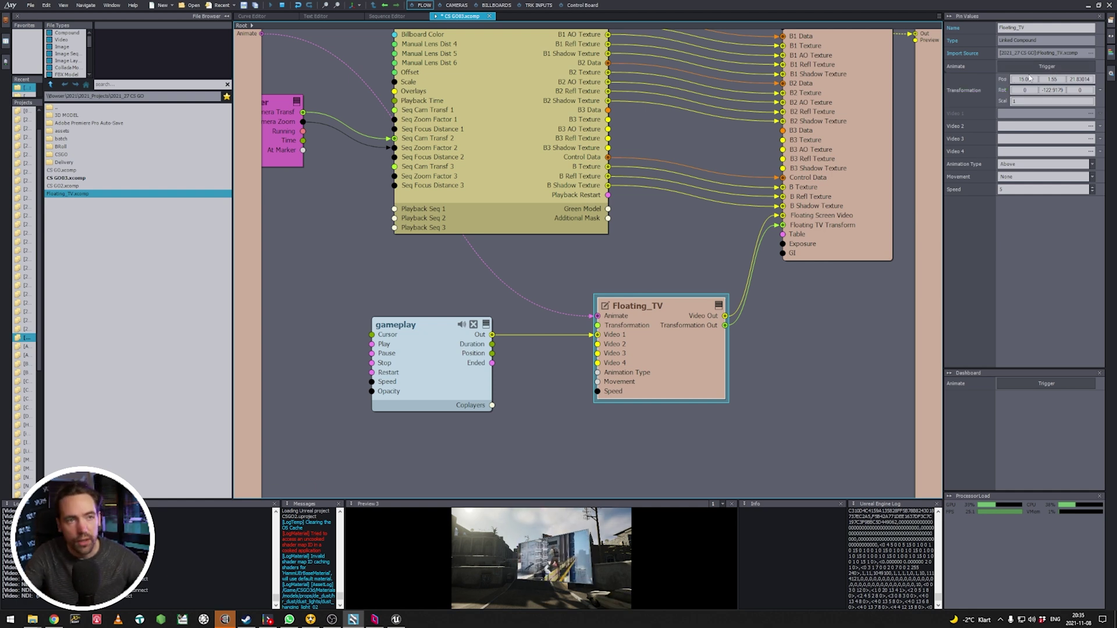
pyautogui.click(1039, 68)
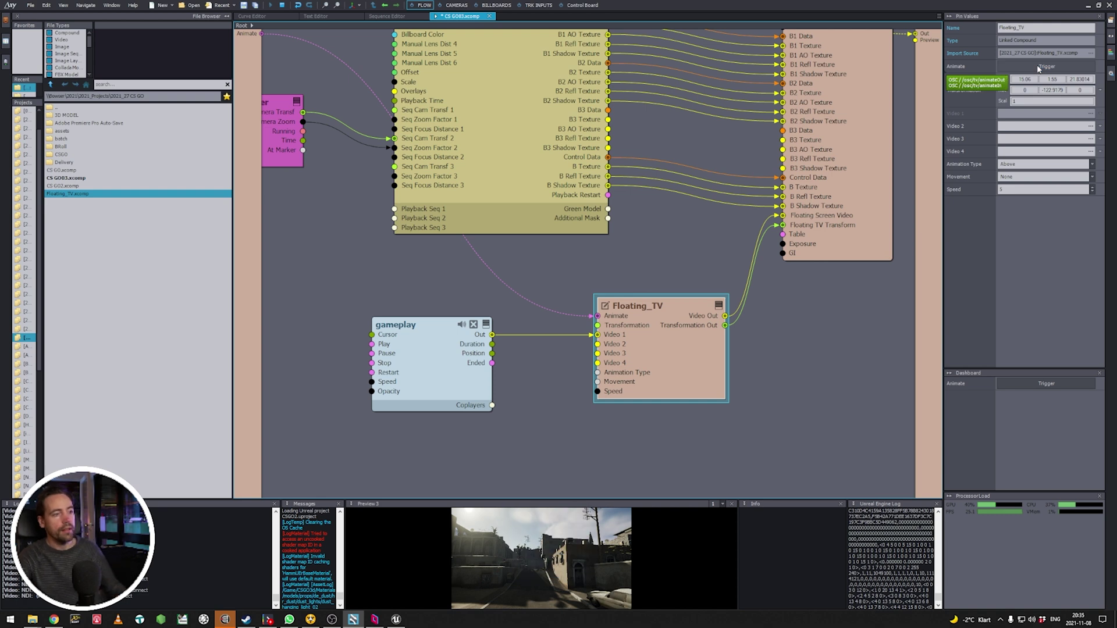
pyautogui.click(1038, 69)
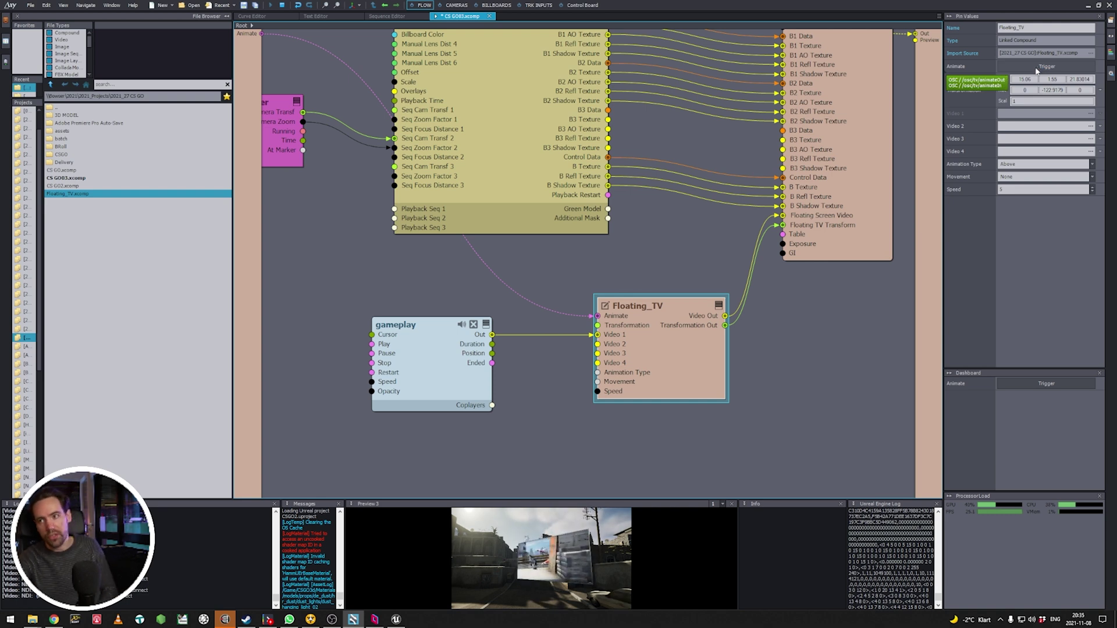